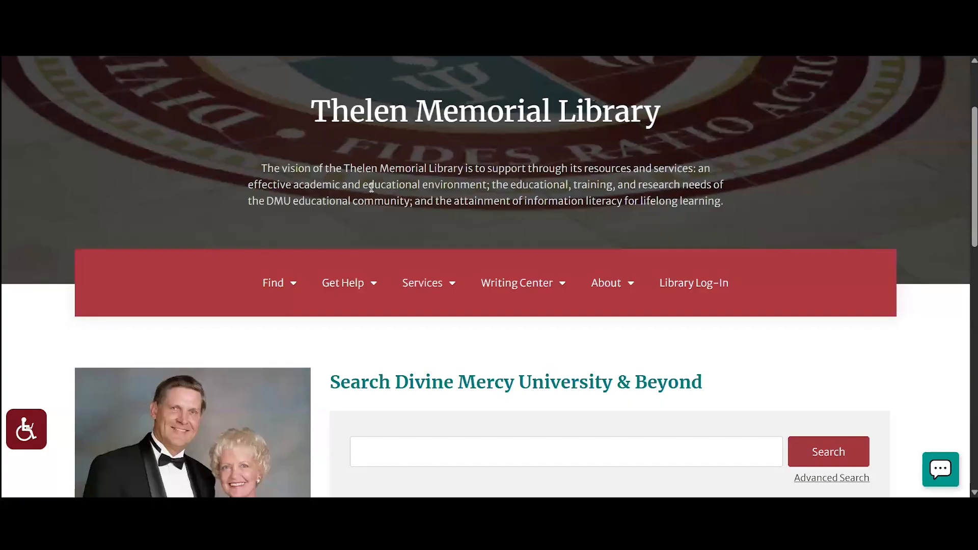
# Open APA Academic Writer from the library website's Writing Center menu.
pyautogui.moveTo(537, 285)
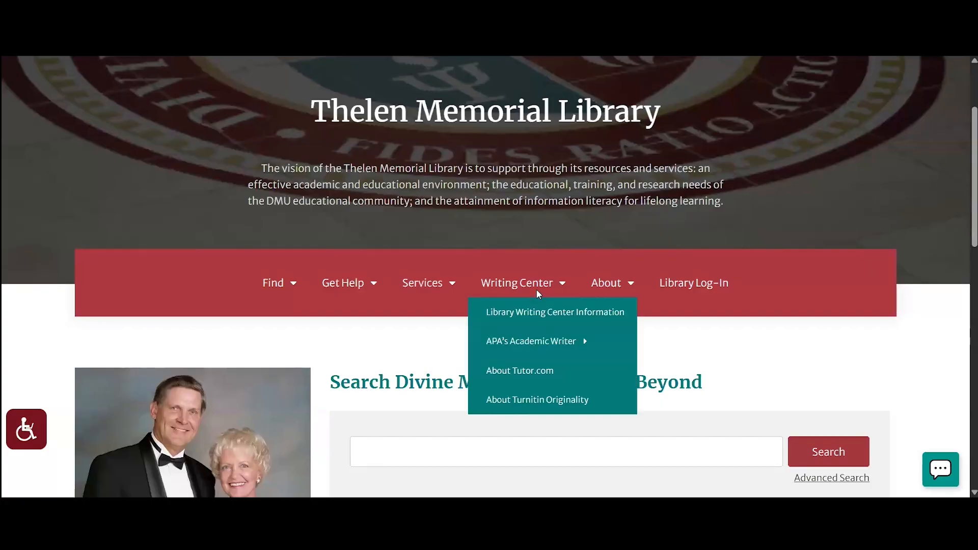
pyautogui.moveTo(539, 339)
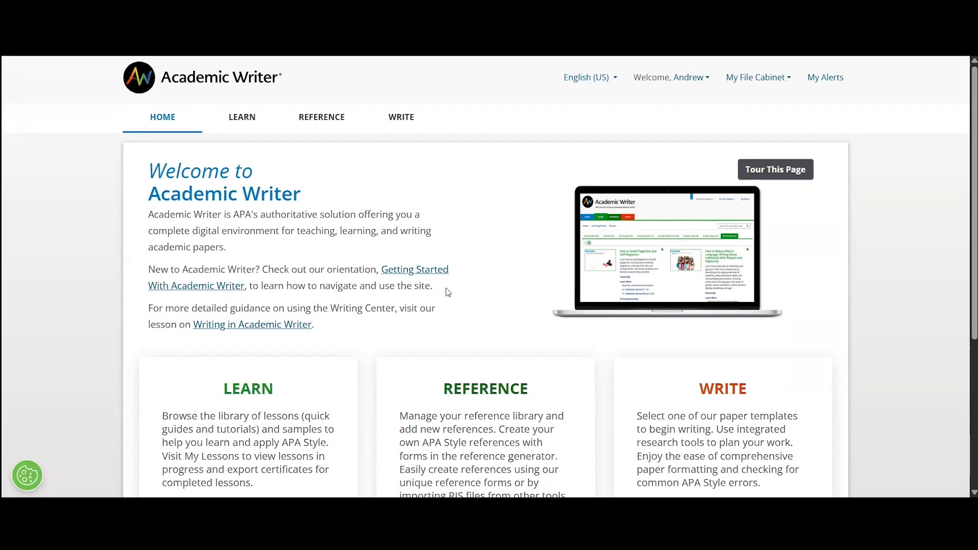
pyautogui.scroll(-2, 447, 291)
pyautogui.scroll(-1, 287, 297)
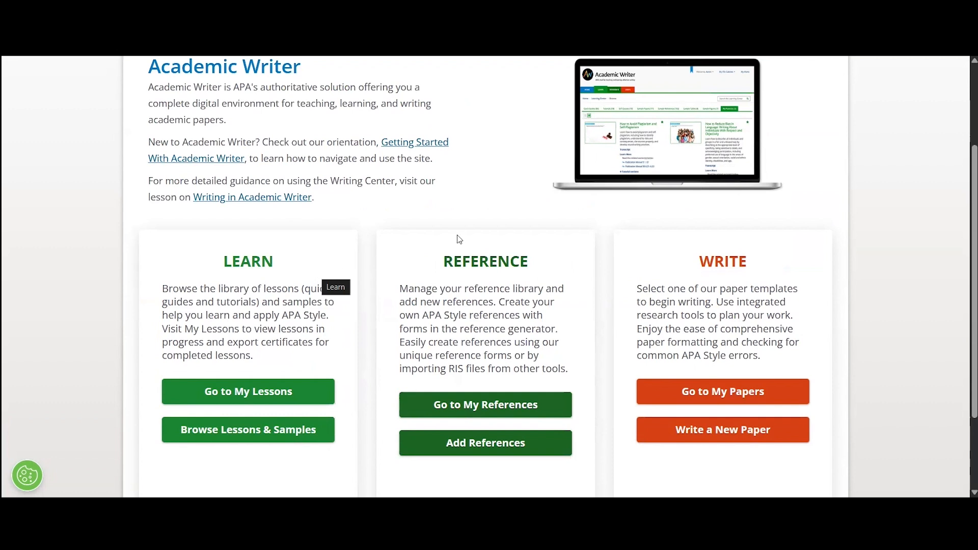
pyautogui.scroll(-1, 459, 240)
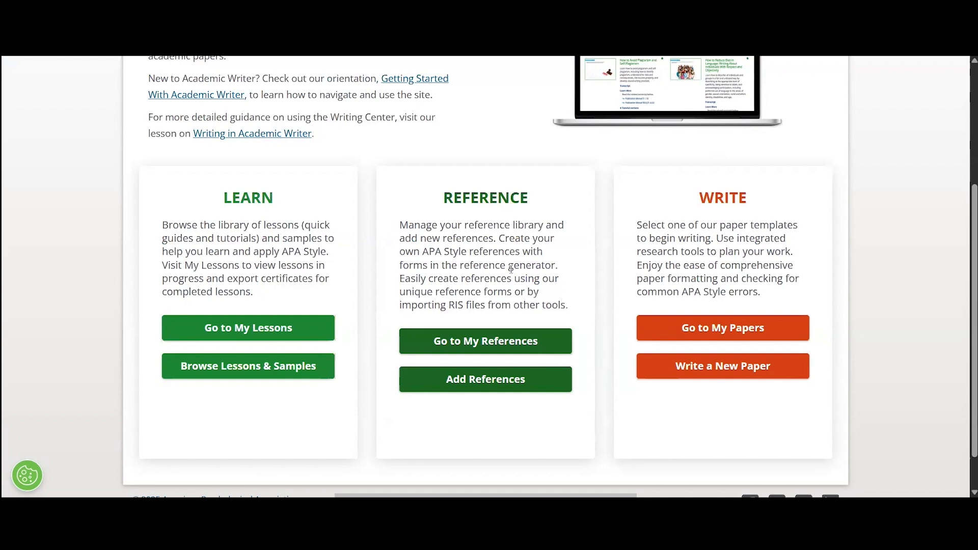
# Browse the saved references in My References, then go to + Add References.
pyautogui.click(465, 344)
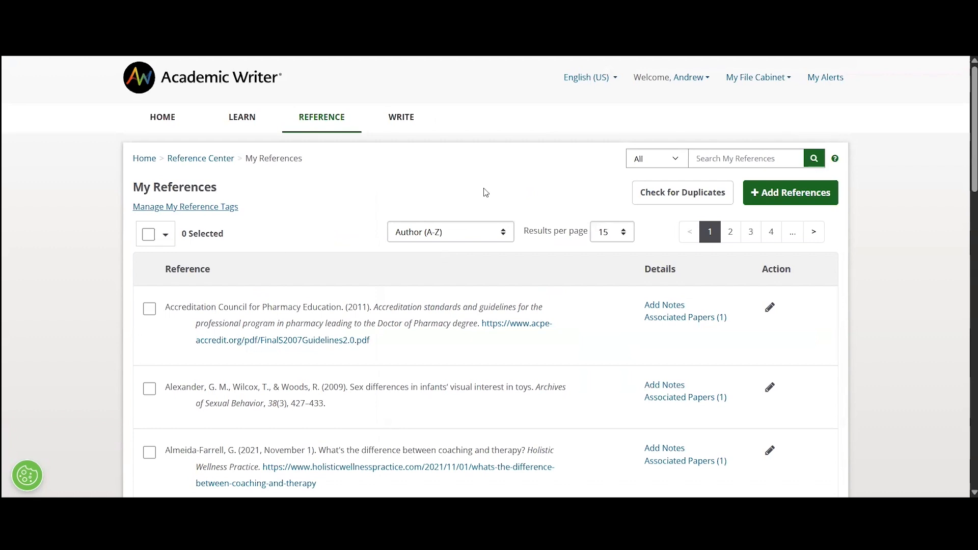
pyautogui.scroll(-1, 485, 197)
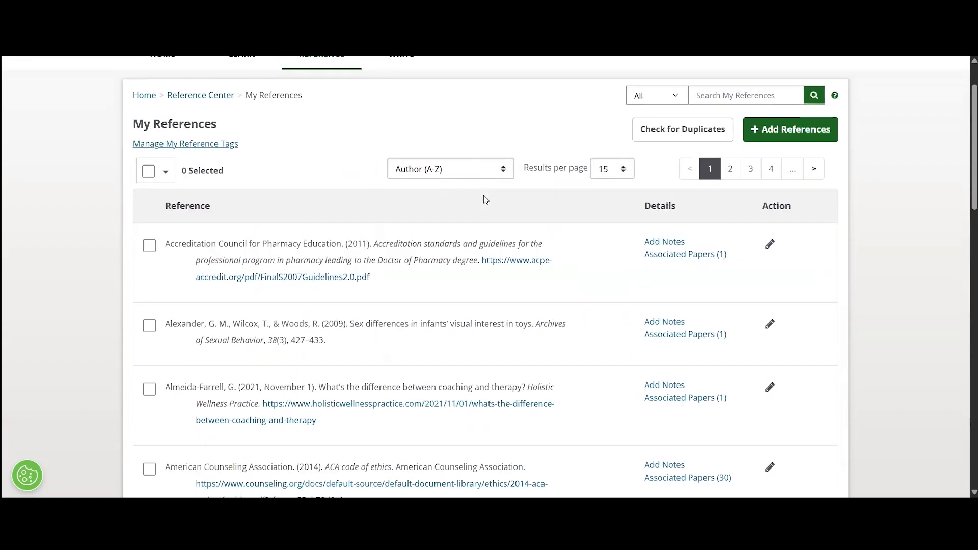
pyautogui.scroll(-6, 485, 199)
pyautogui.scroll(8, 485, 199)
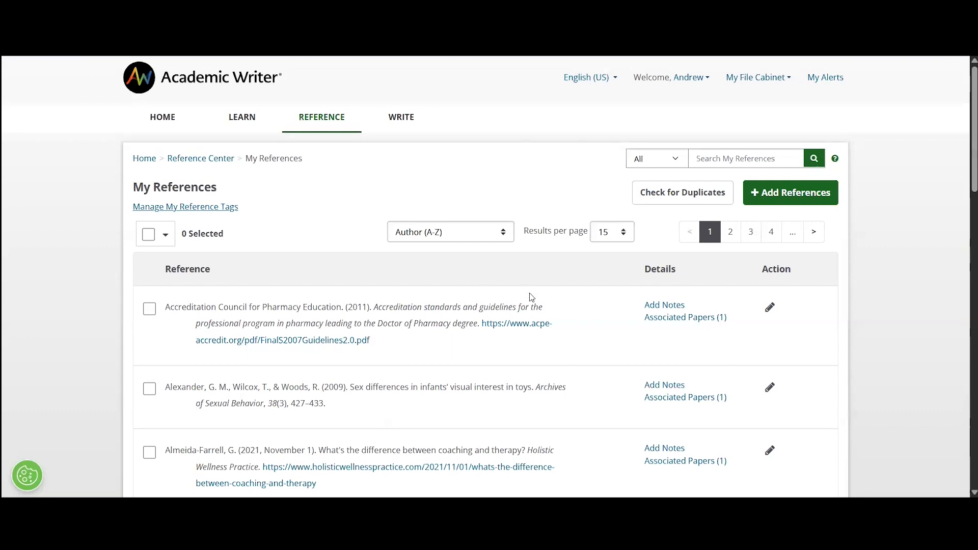
pyautogui.click(802, 196)
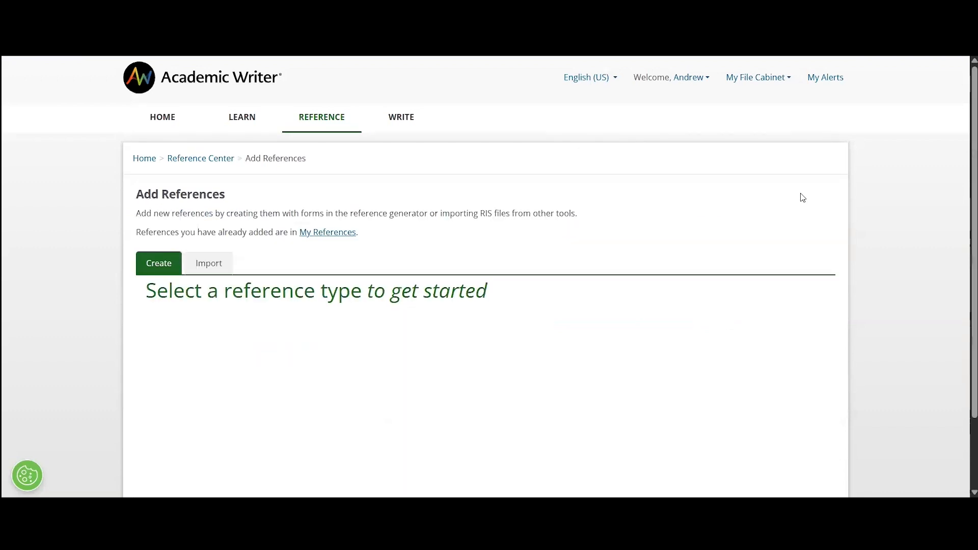
# Browse the reference types and open the Journal article reference form.
pyautogui.scroll(-1, 770, 158)
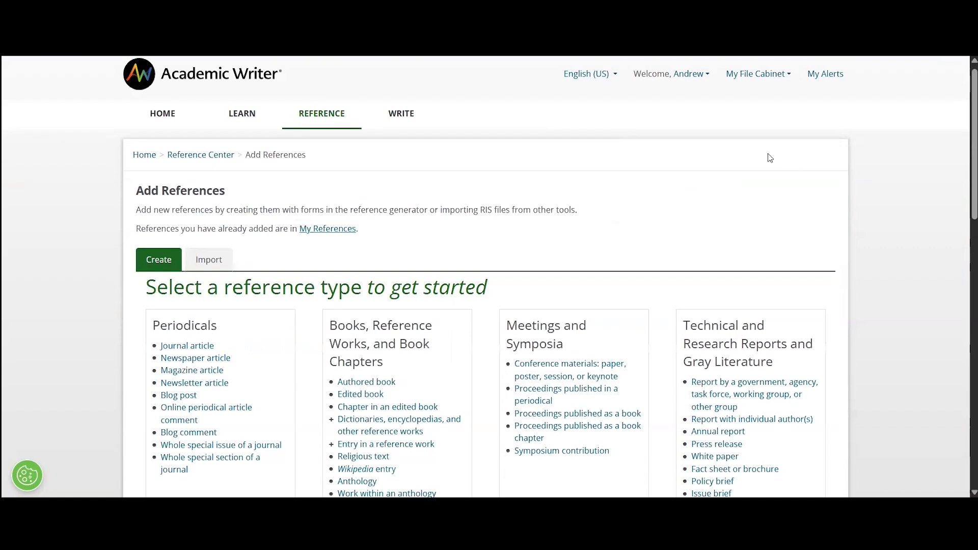
pyautogui.scroll(-1, 769, 158)
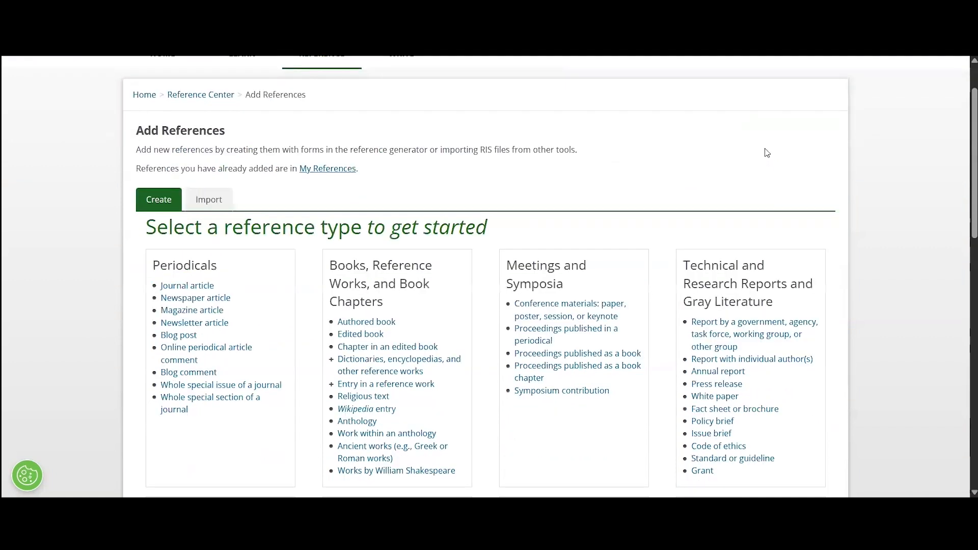
pyautogui.scroll(-3, 764, 157)
pyautogui.scroll(1, 732, 143)
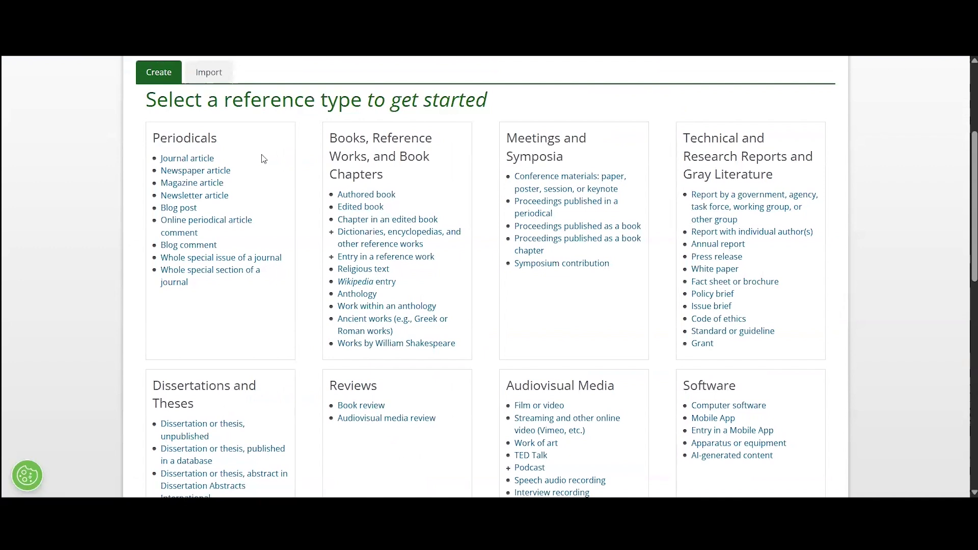
pyautogui.scroll(-2, 540, 209)
pyautogui.scroll(-6, 540, 209)
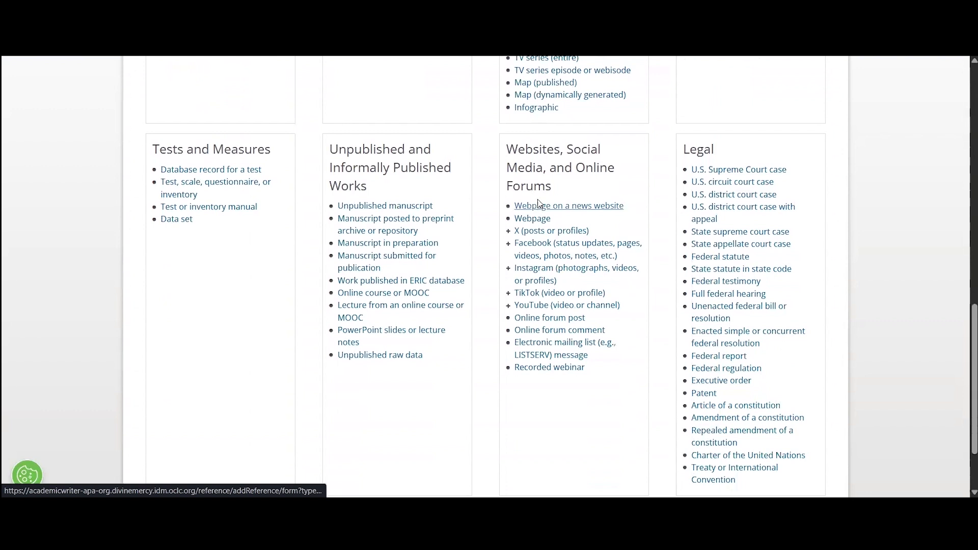
pyautogui.scroll(7, 535, 202)
pyautogui.scroll(3, 516, 199)
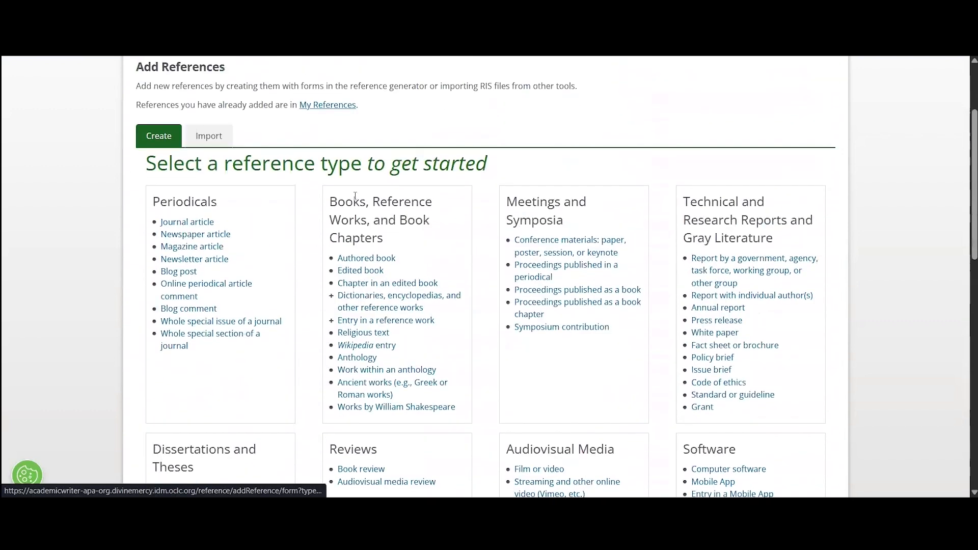
pyautogui.click(173, 222)
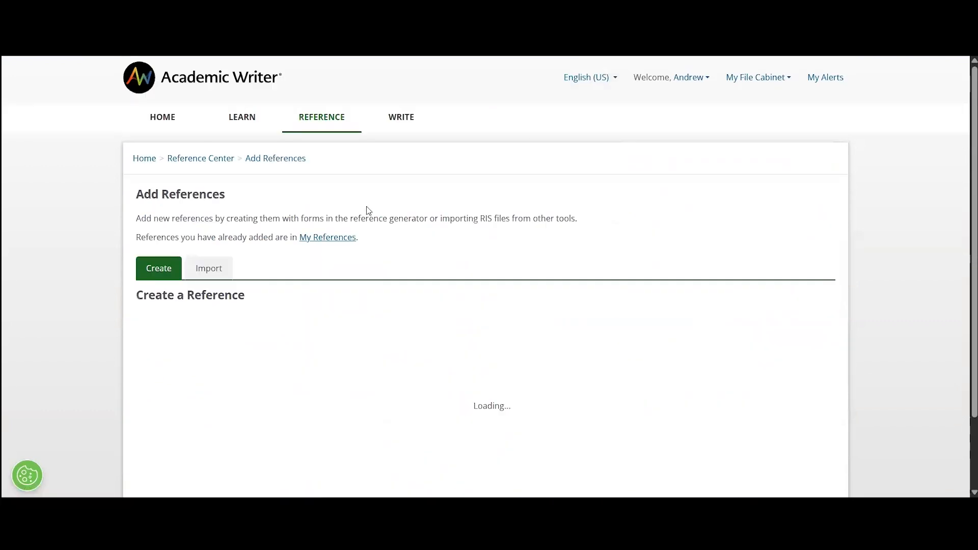
# Review the journal article form, then go back and open the Authored book form.
pyautogui.scroll(-2, 452, 195)
pyautogui.scroll(-2, 452, 195)
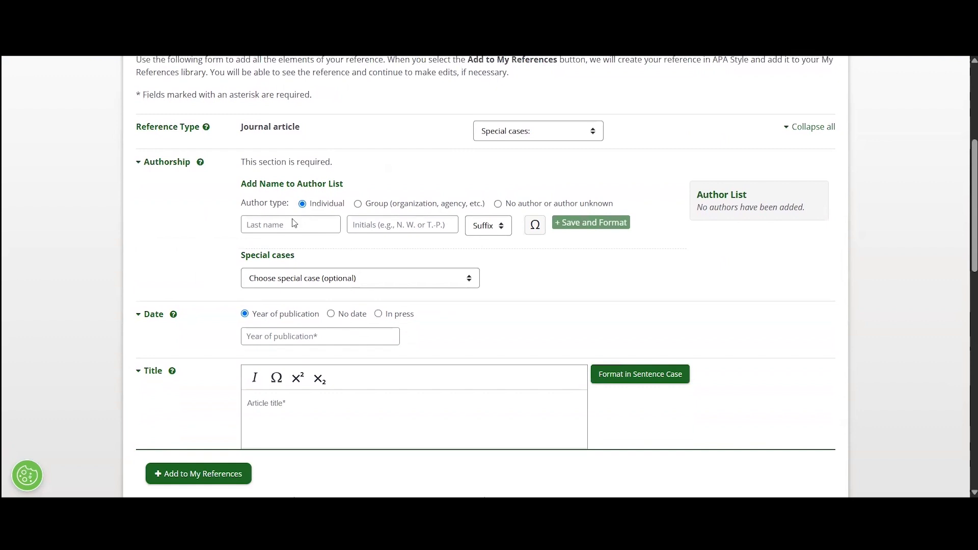
pyautogui.scroll(4, 240, 260)
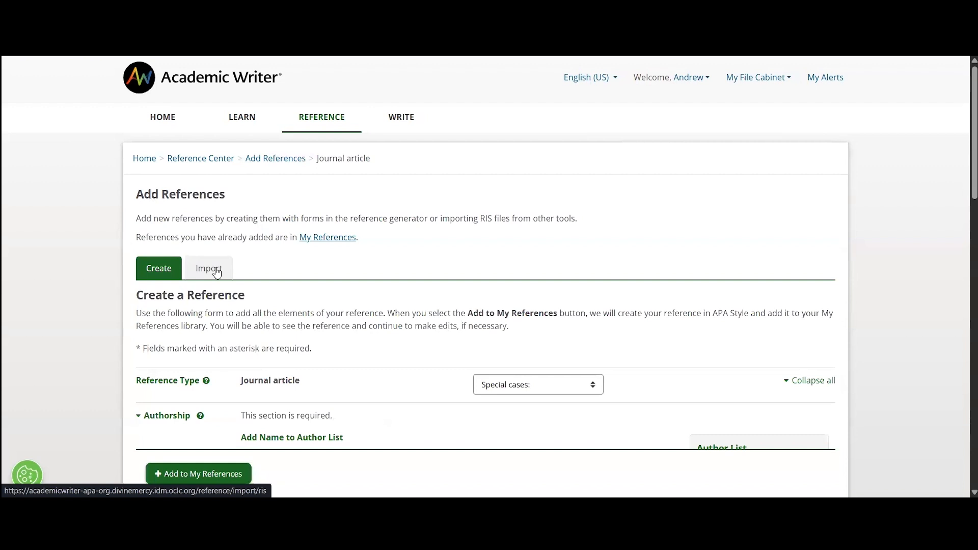
pyautogui.scroll(-1, 258, 250)
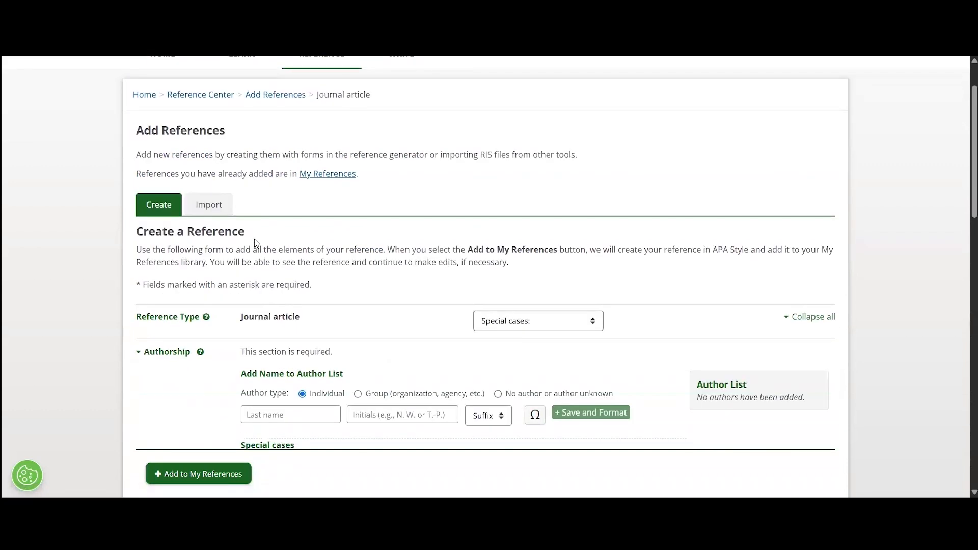
pyautogui.click(285, 95)
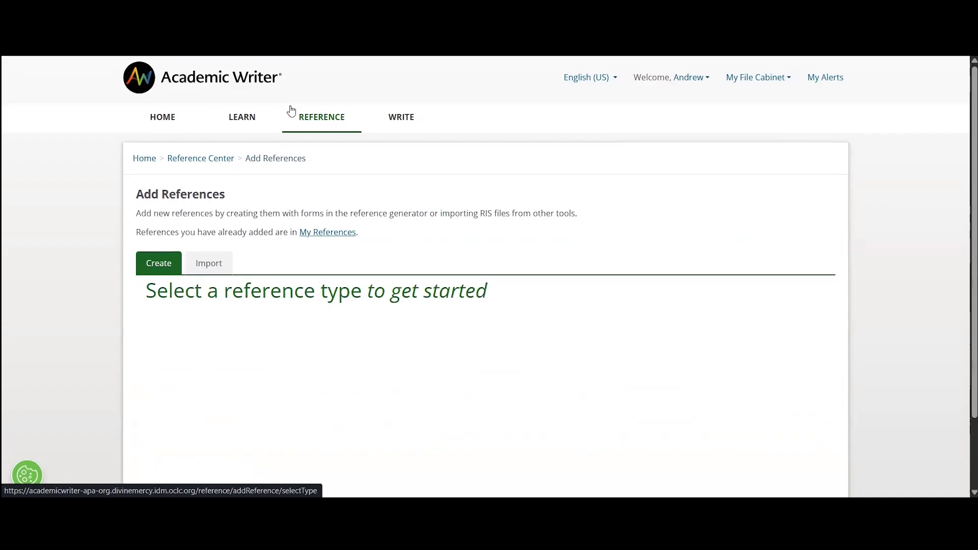
pyautogui.scroll(-1, 376, 331)
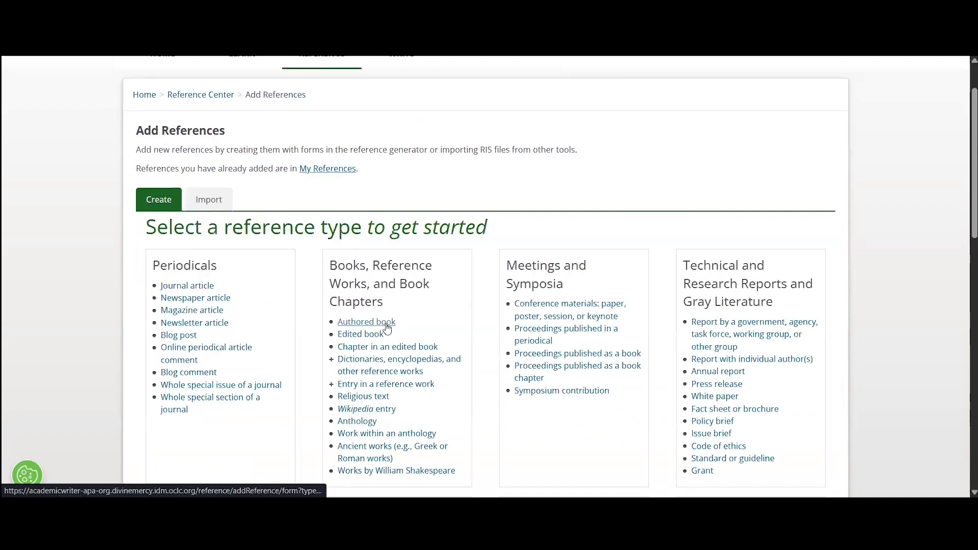
pyautogui.click(386, 326)
pyautogui.scroll(-2, 460, 261)
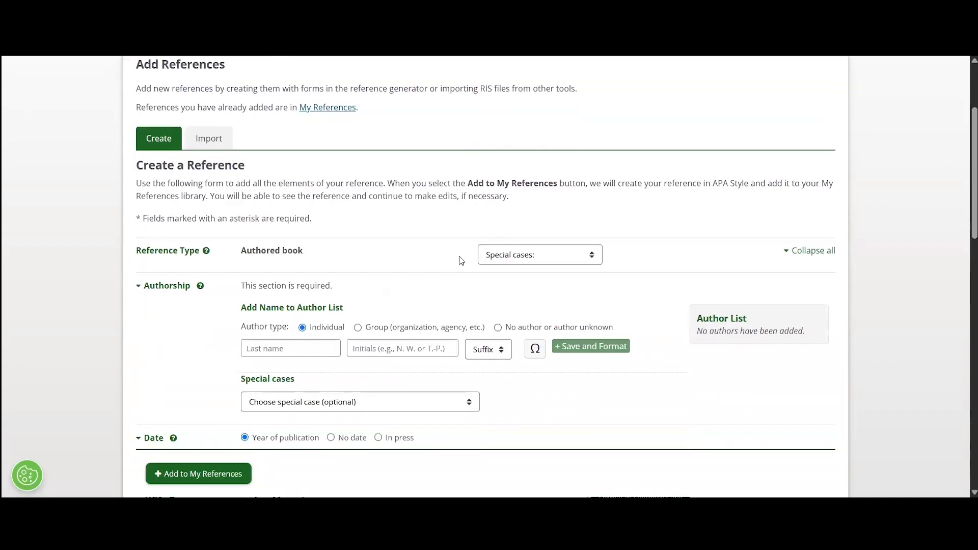
pyautogui.scroll(-1, 461, 261)
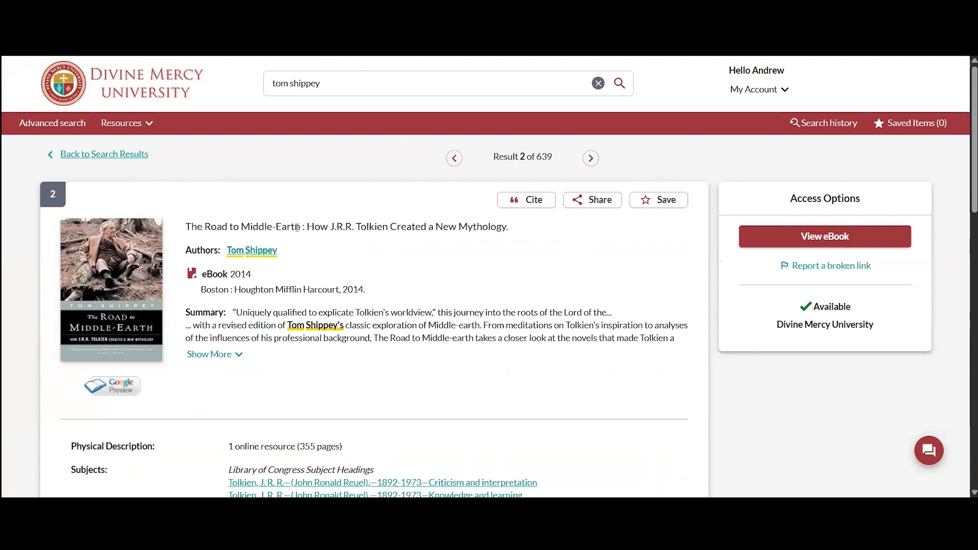
# Show the APA 7th ed. citation for The Road to Middle-Earth ebook in the Cite window.
pyautogui.click(529, 209)
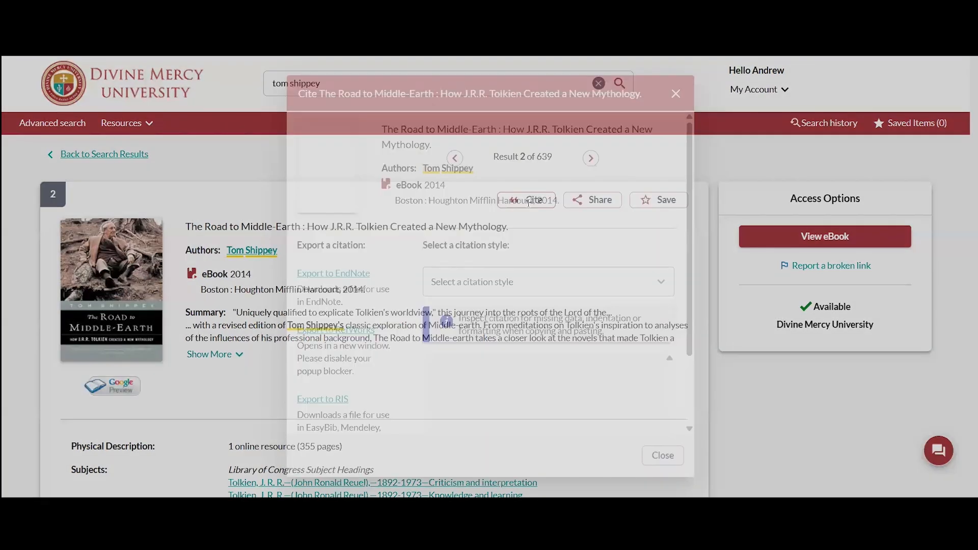
pyautogui.click(556, 289)
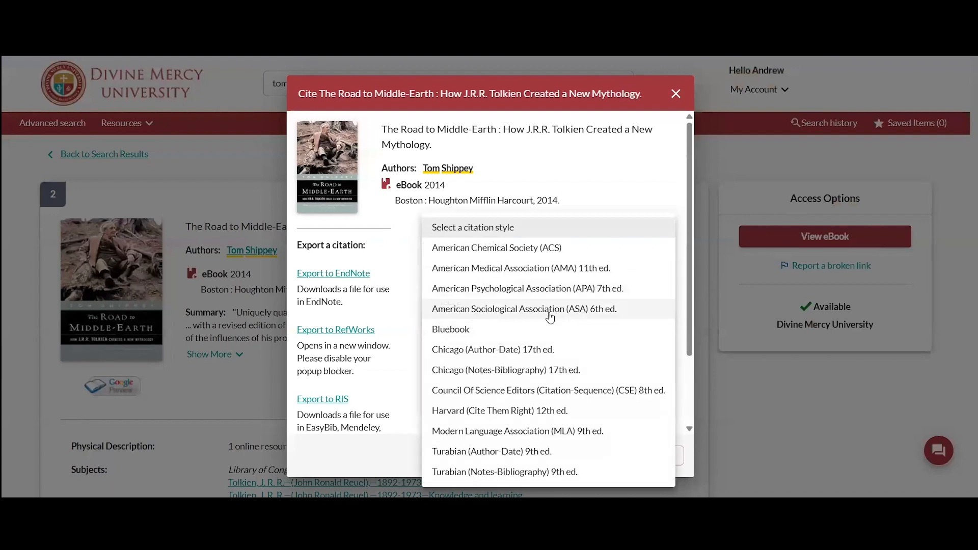
pyautogui.click(544, 289)
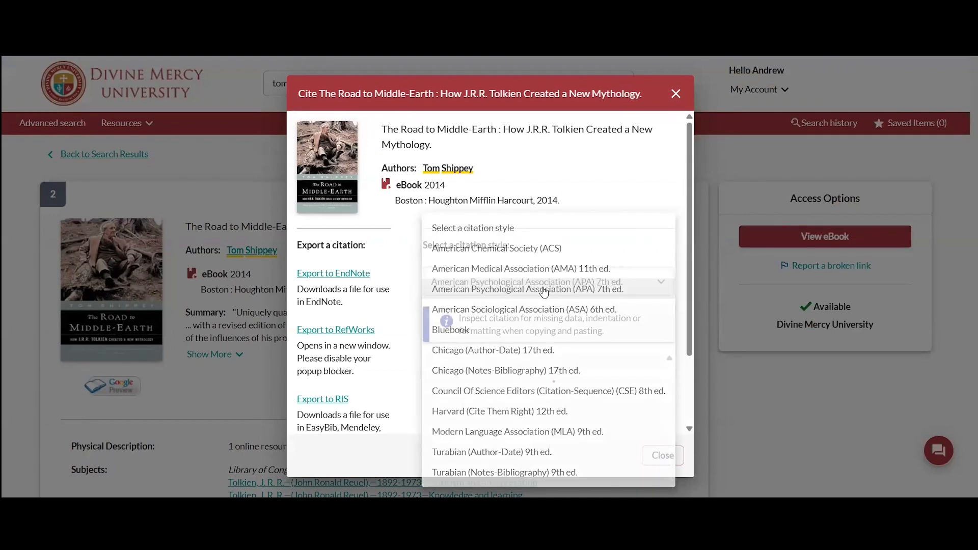
pyautogui.scroll(-1, 544, 291)
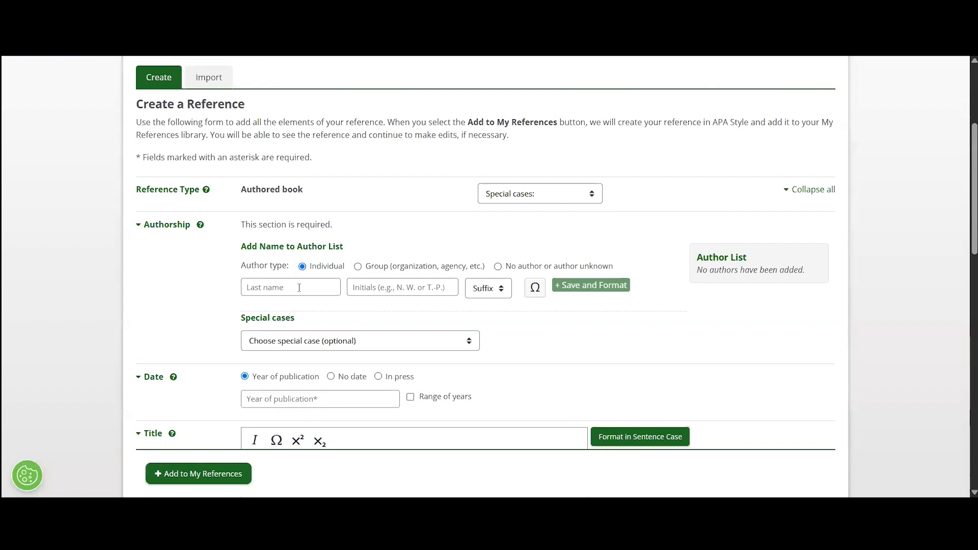
# Look through the Authored book form's fields, then switch to importing references from RIS.
pyautogui.scroll(-3, 299, 288)
pyautogui.scroll(-6, 288, 305)
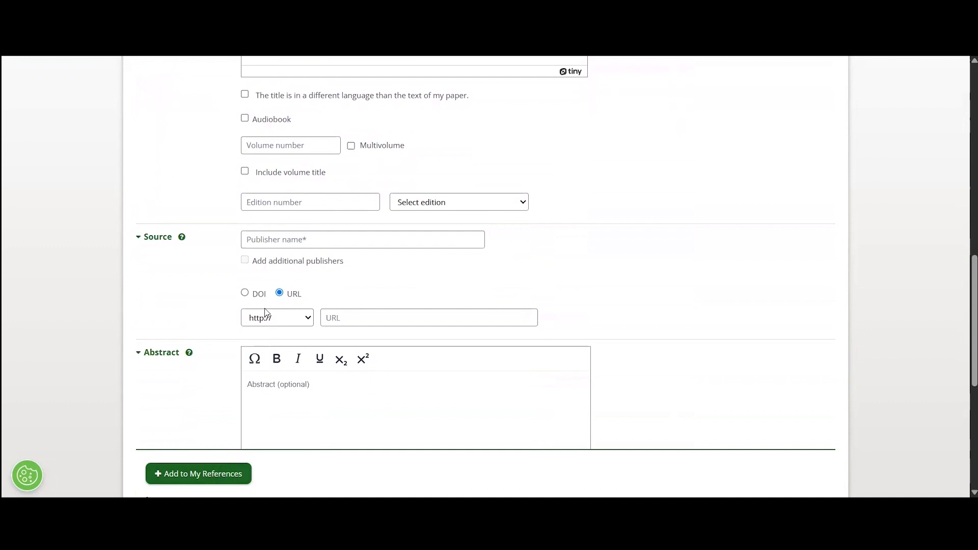
pyautogui.scroll(3, 265, 309)
pyautogui.scroll(10, 265, 308)
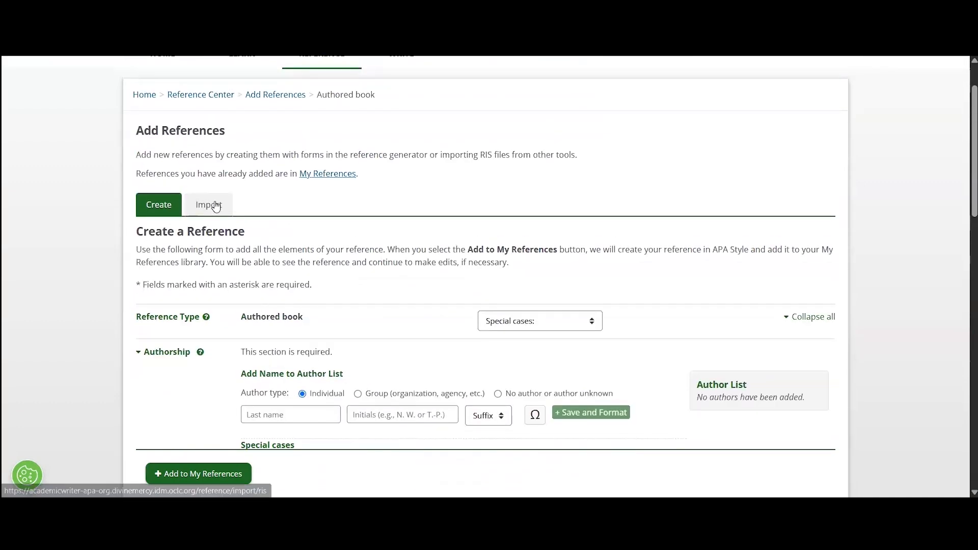
pyautogui.click(215, 201)
pyautogui.scroll(1, 216, 202)
pyautogui.scroll(-1, 221, 262)
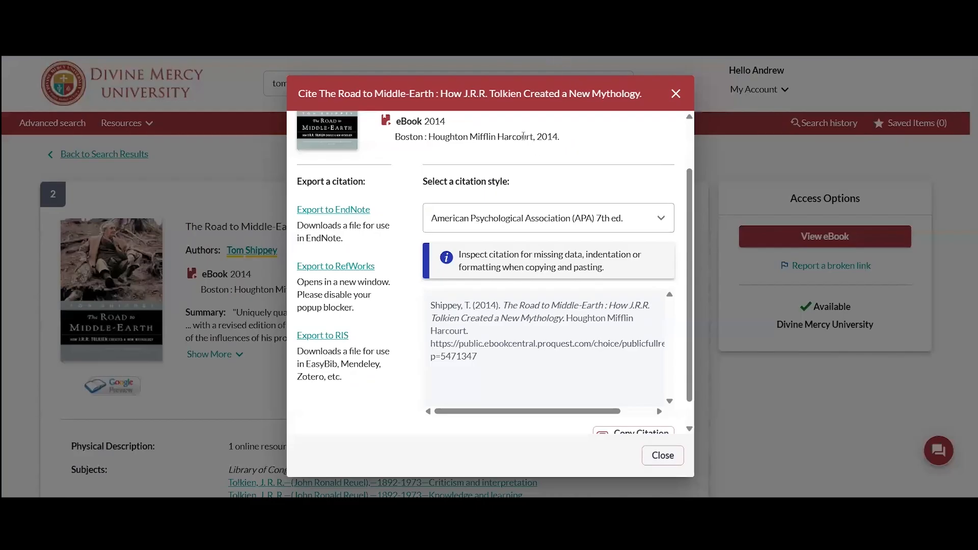
# Export The Road to Middle-Earth citation to an RIS file and return to Academic Writer.
pyautogui.click(676, 94)
pyautogui.click(537, 209)
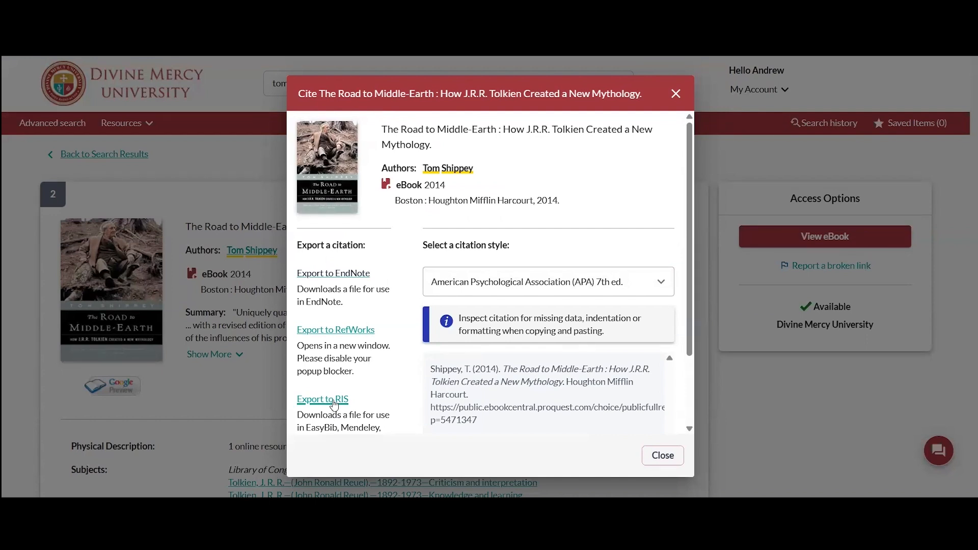
pyautogui.click(334, 401)
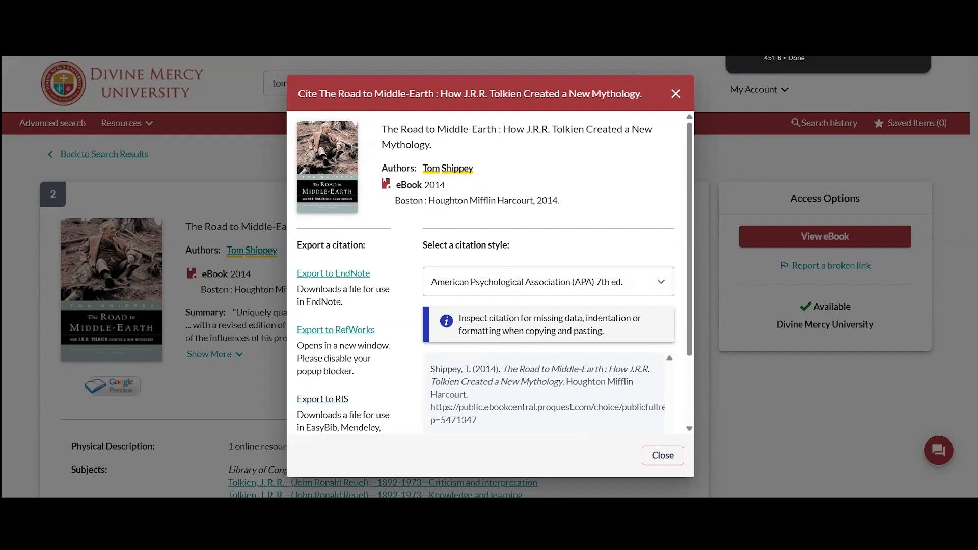
pyautogui.click(270, 10)
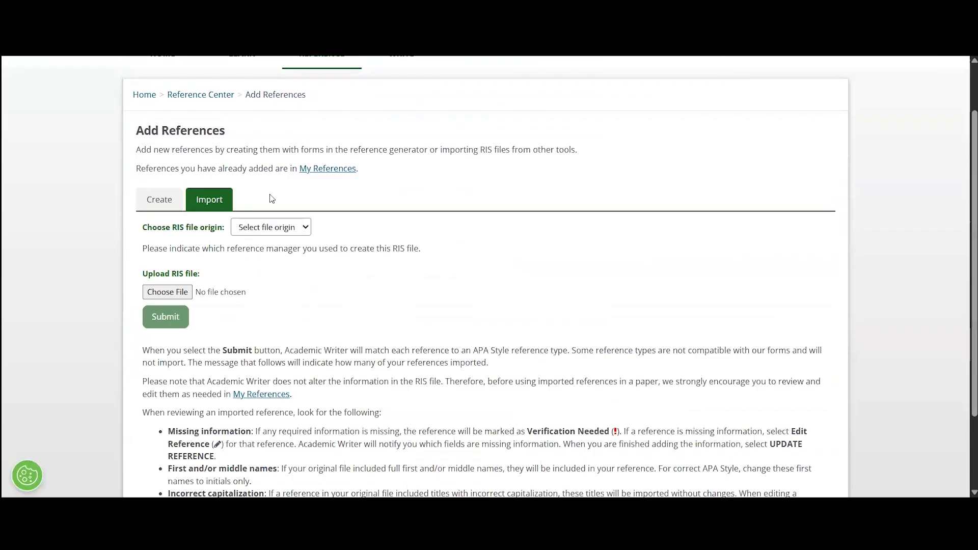
# Select ProQuest as the RIS file origin on the Import form.
pyautogui.click(303, 230)
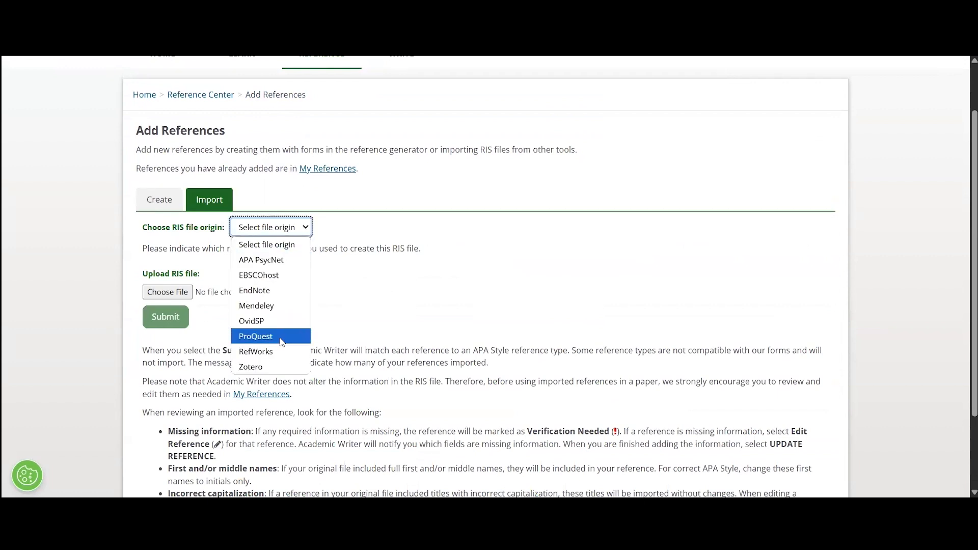
pyautogui.click(282, 337)
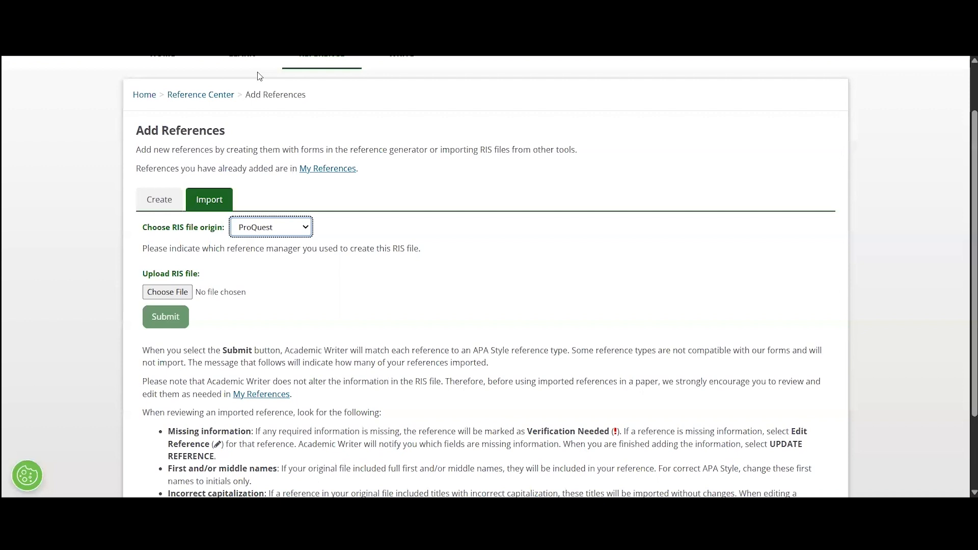
pyautogui.click(295, 229)
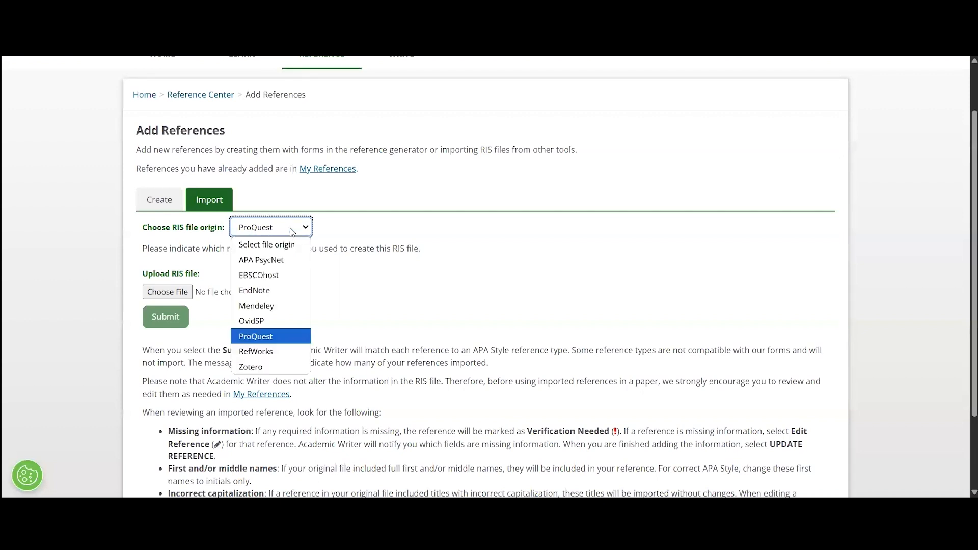
pyautogui.click(280, 338)
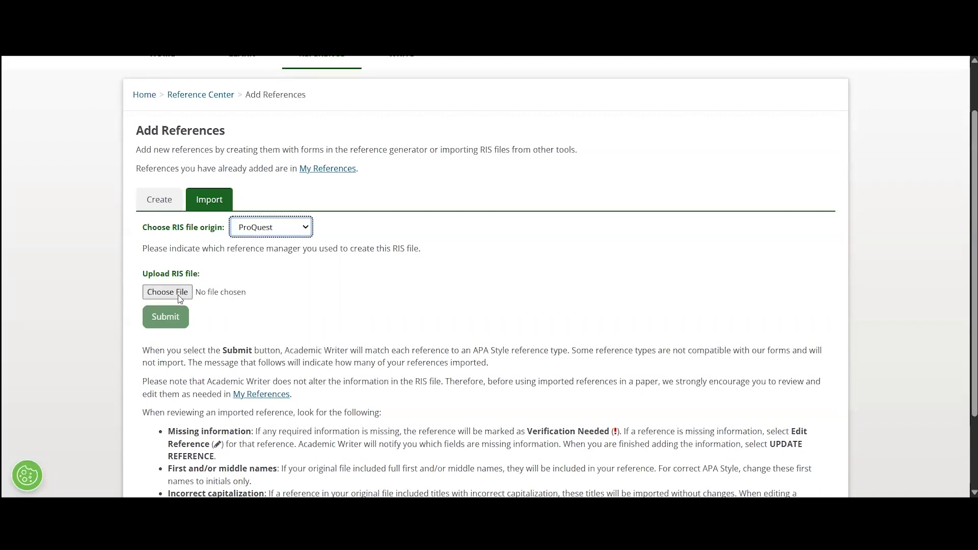
pyautogui.click(178, 295)
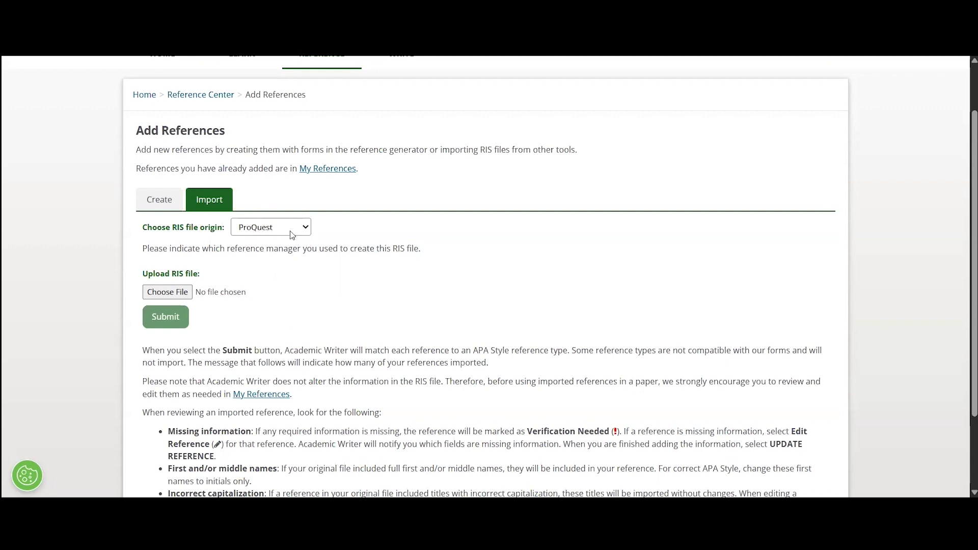
pyautogui.scroll(1, 291, 235)
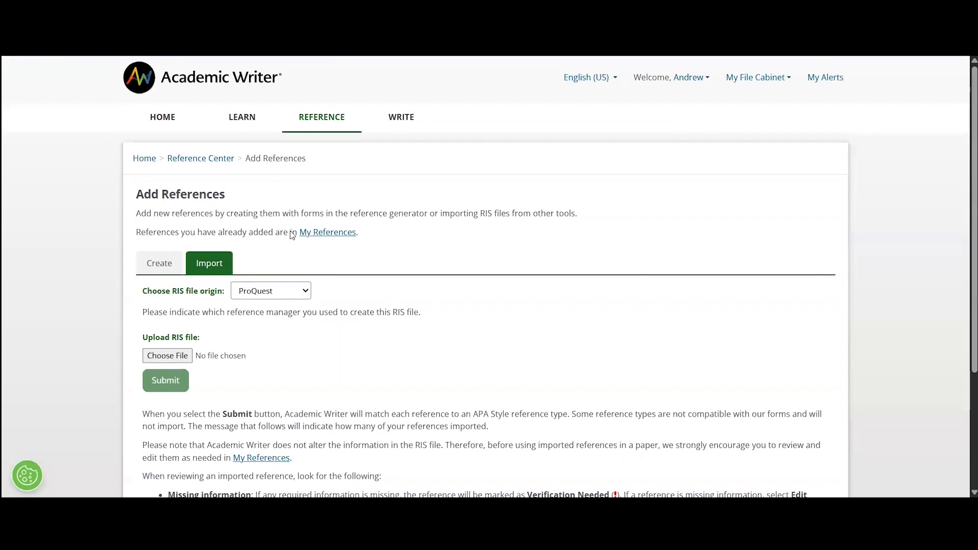
# Go through the Reference Center to the Academic Writer home page.
pyautogui.click(195, 158)
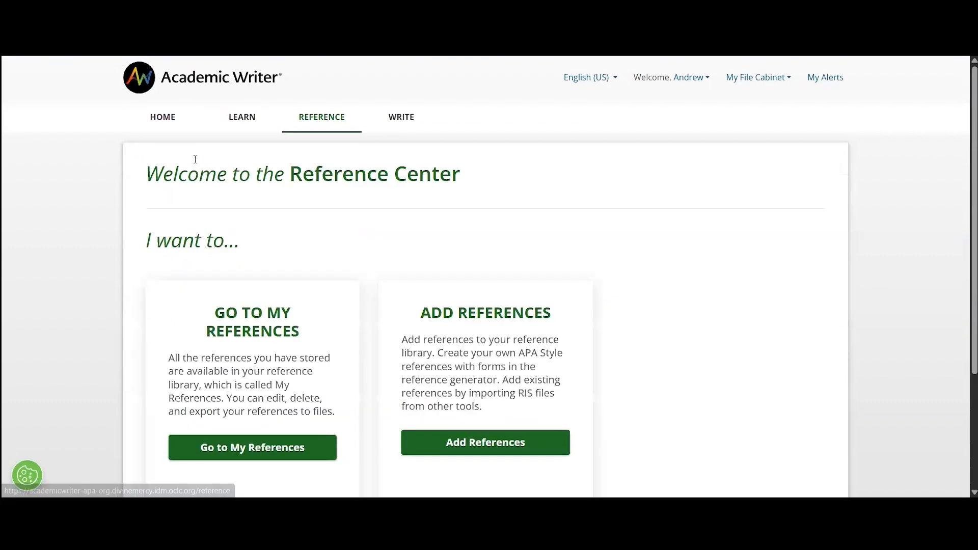
pyautogui.scroll(-3, 294, 179)
pyautogui.scroll(3, 297, 177)
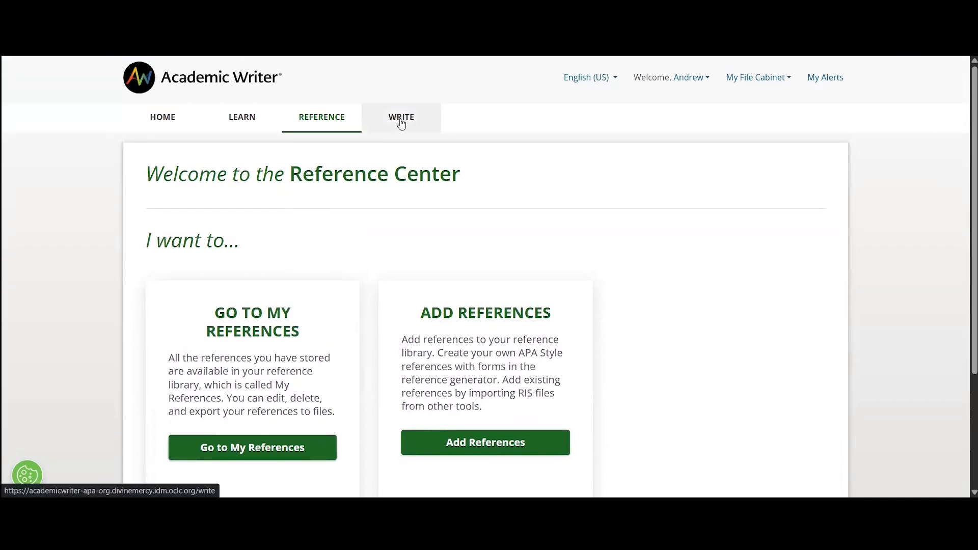
pyautogui.click(170, 131)
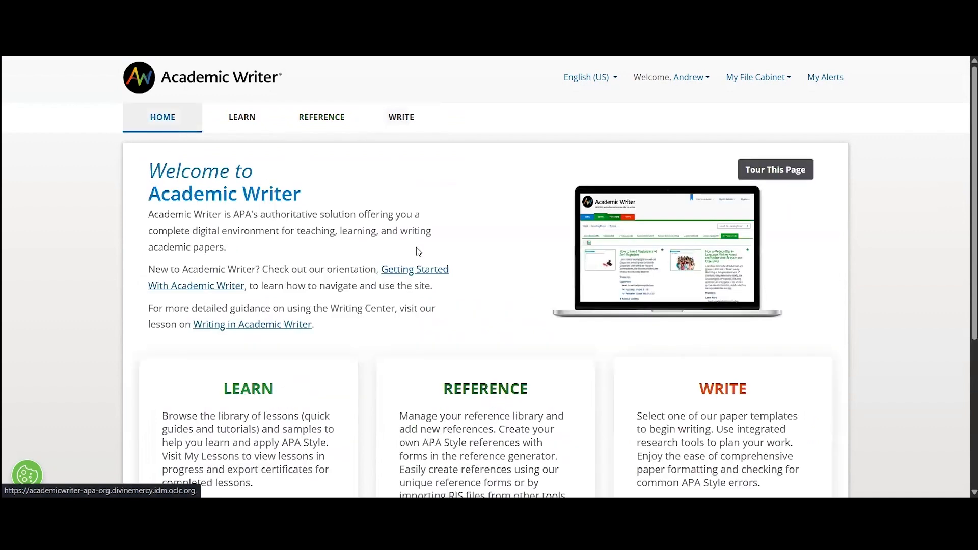
pyautogui.scroll(-1, 419, 252)
pyautogui.scroll(-2, 705, 331)
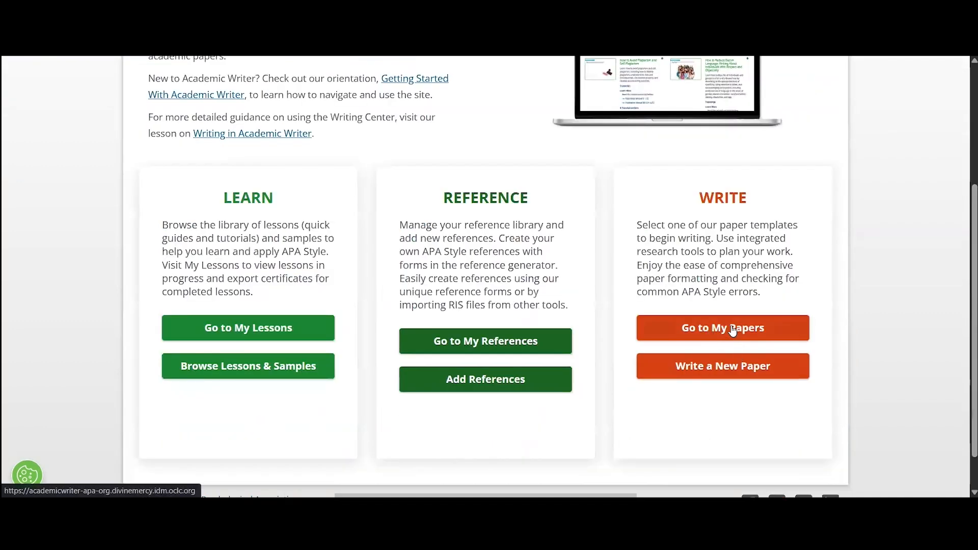
# Open My Papers and start writing a new paper.
pyautogui.click(734, 329)
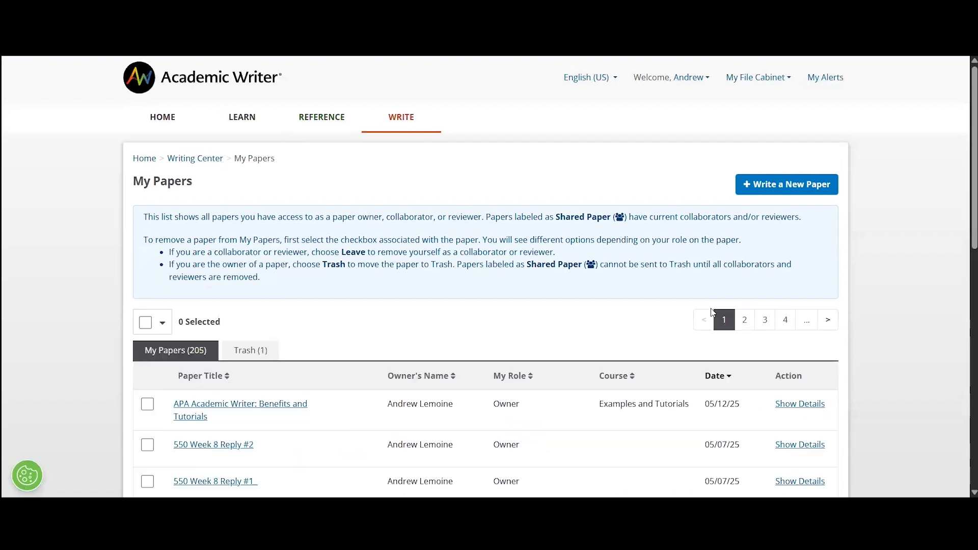
pyautogui.scroll(-1, 453, 252)
pyautogui.scroll(-3, 452, 252)
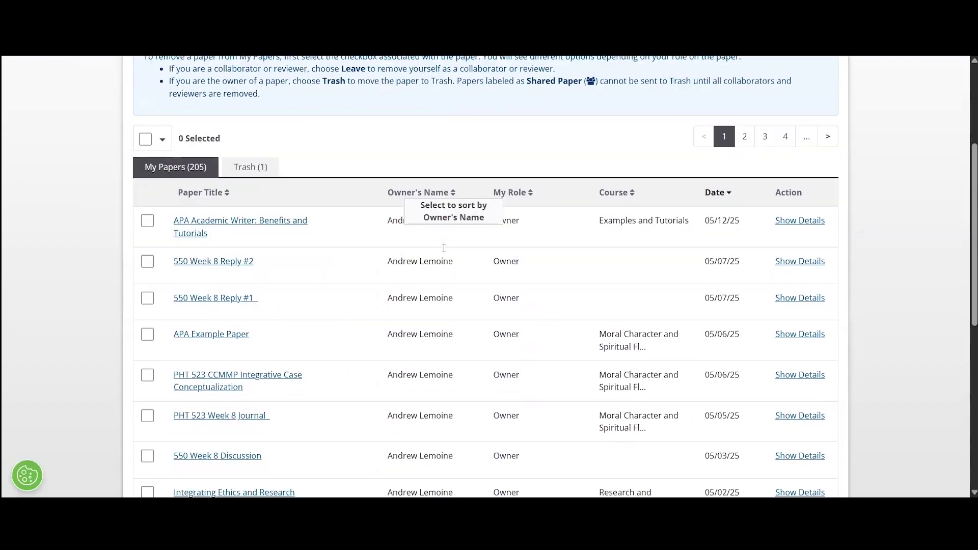
pyautogui.scroll(2, 446, 249)
pyautogui.scroll(1, 444, 249)
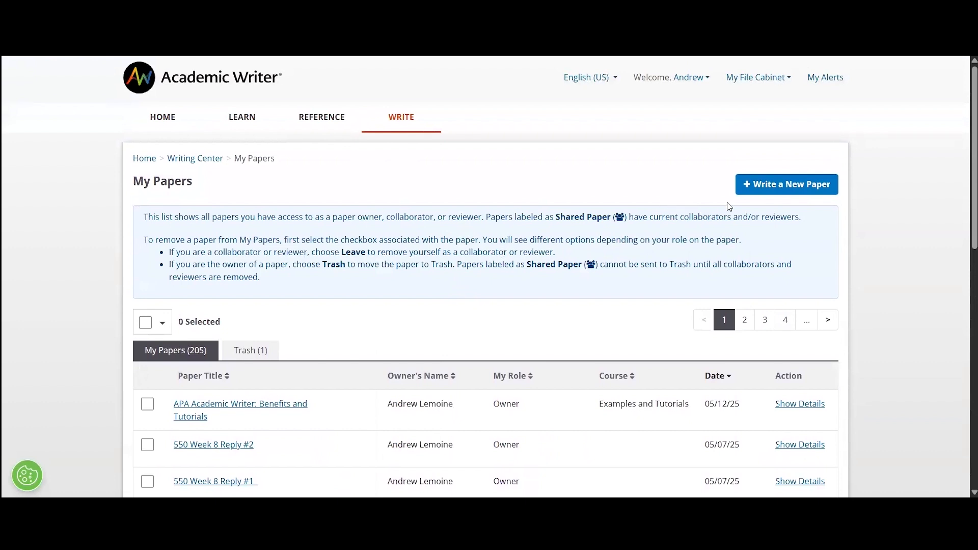
pyautogui.click(798, 190)
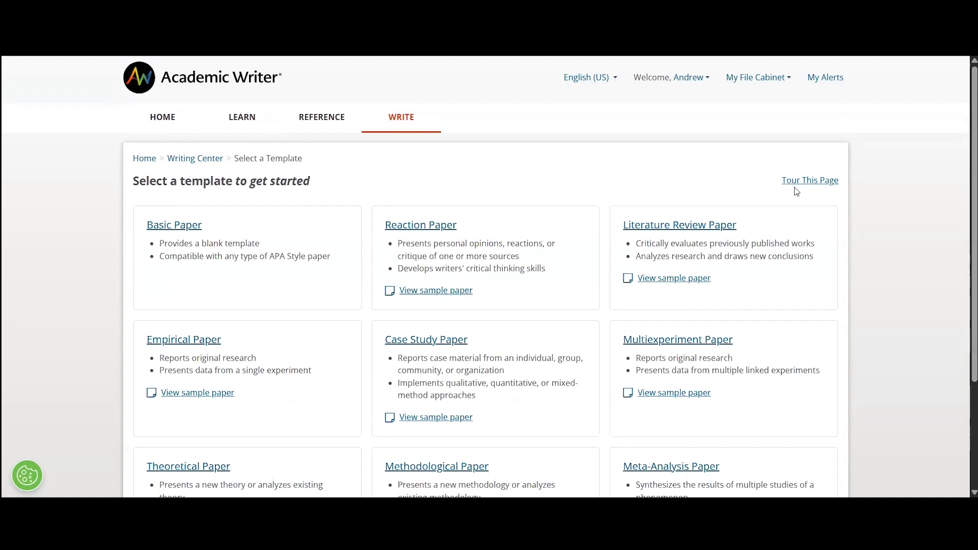
# Browse the paper templates and pick the Basic Paper template.
pyautogui.scroll(-1, 797, 192)
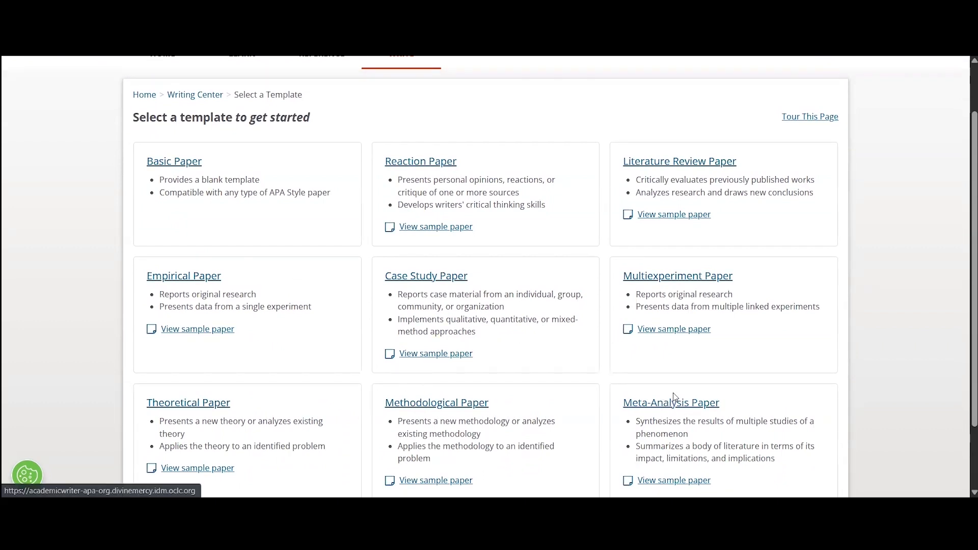
pyautogui.scroll(-2, 670, 400)
pyautogui.scroll(4, 673, 394)
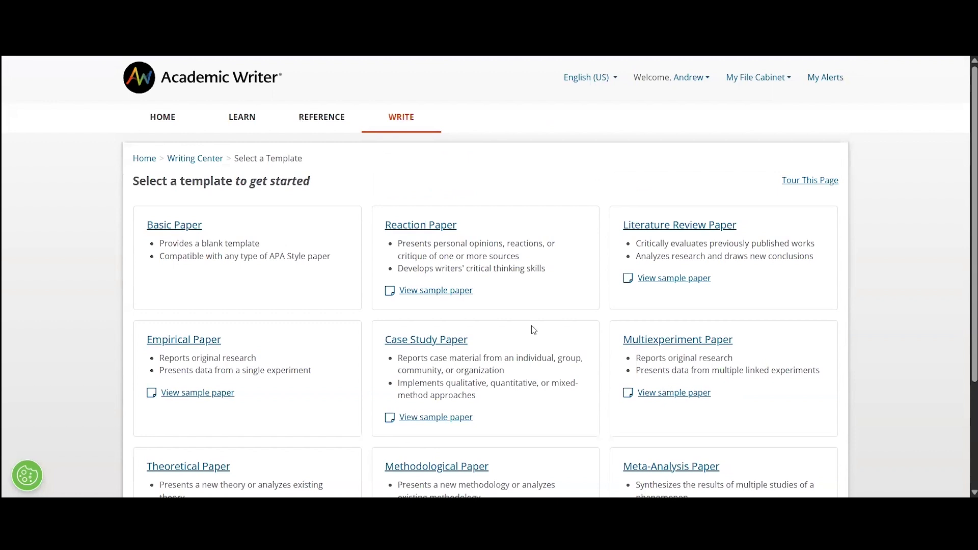
pyautogui.click(187, 228)
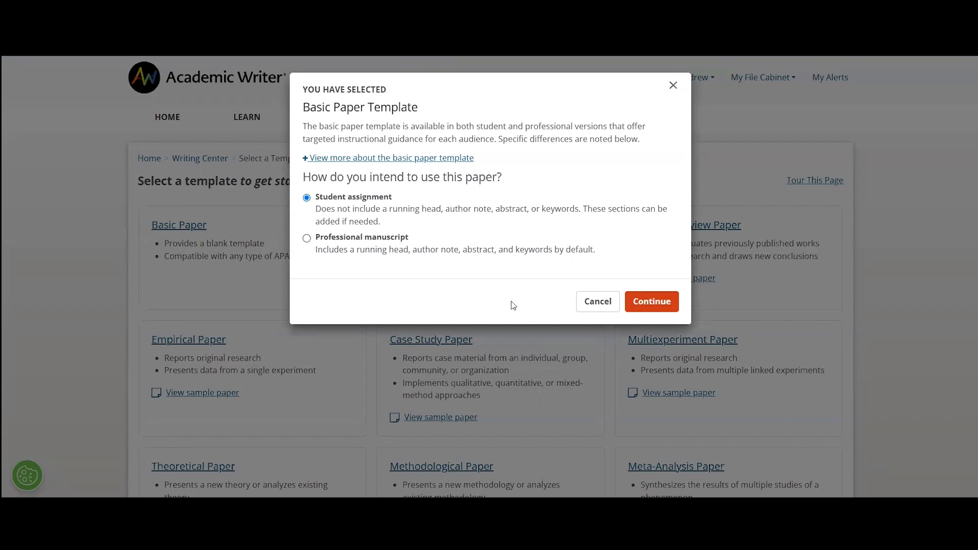
# Create a student Basic Paper titled 'Example' and open it in the editor.
pyautogui.click(652, 303)
pyautogui.click(344, 370)
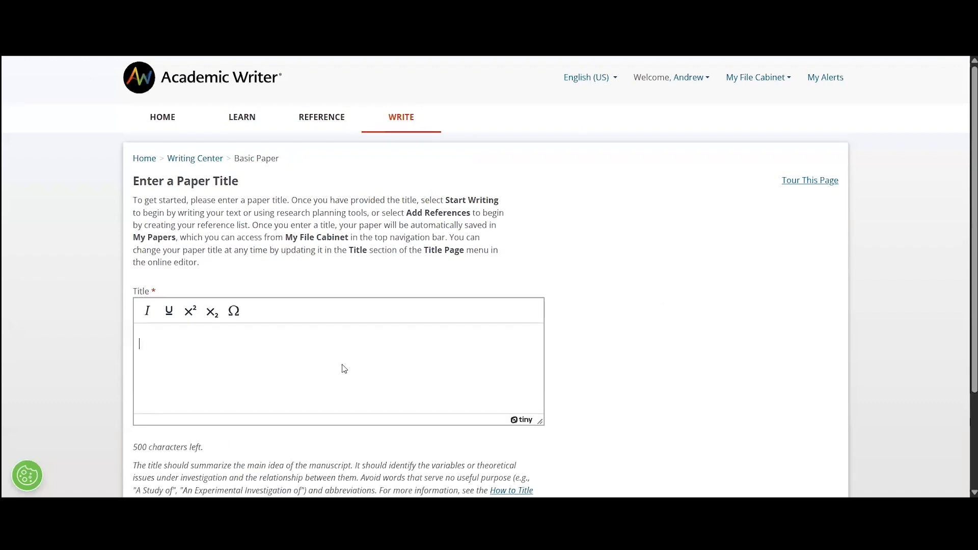
pyautogui.write('Example')
pyautogui.scroll(-1, 345, 370)
pyautogui.scroll(-2, 199, 424)
pyautogui.click(258, 411)
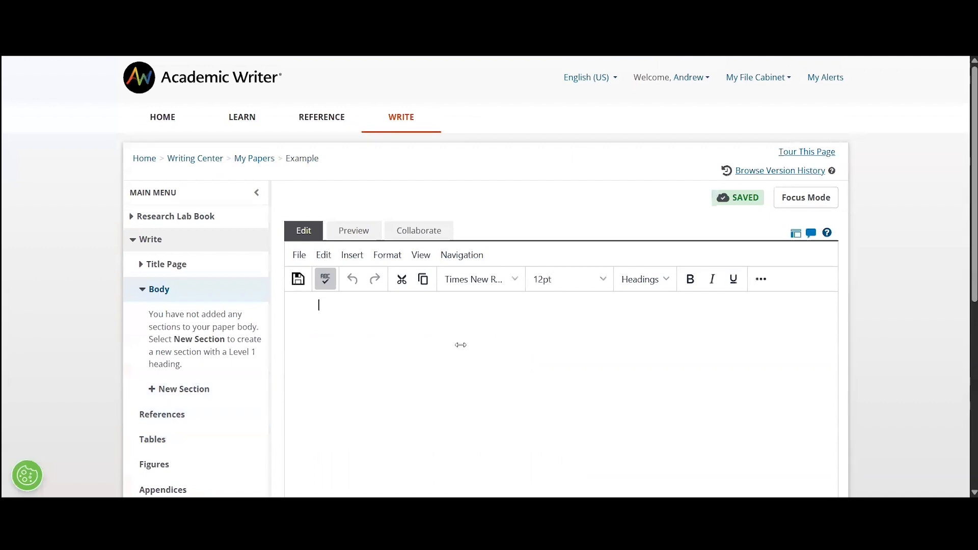
# Expand the Title Page section to show its Title and Authors parts.
pyautogui.scroll(-1, 338, 306)
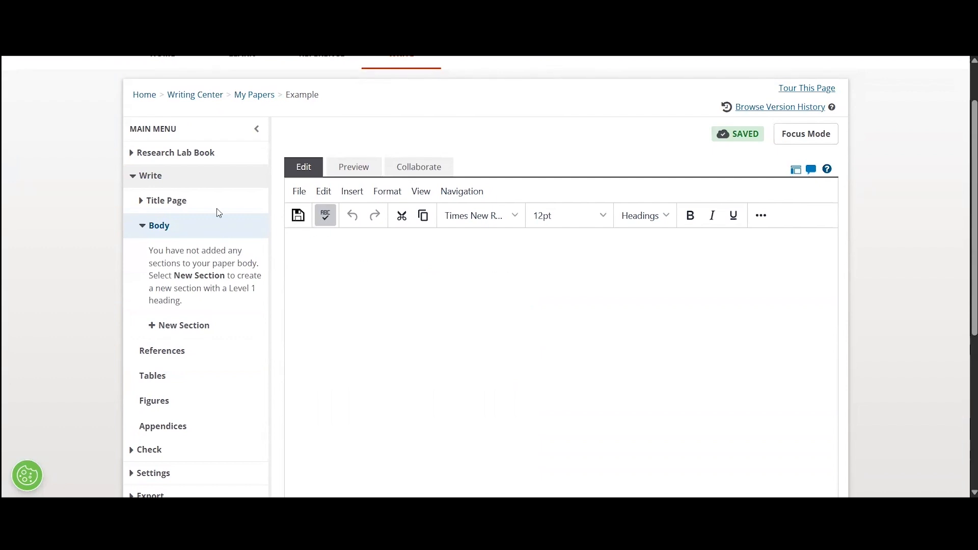
pyautogui.click(153, 206)
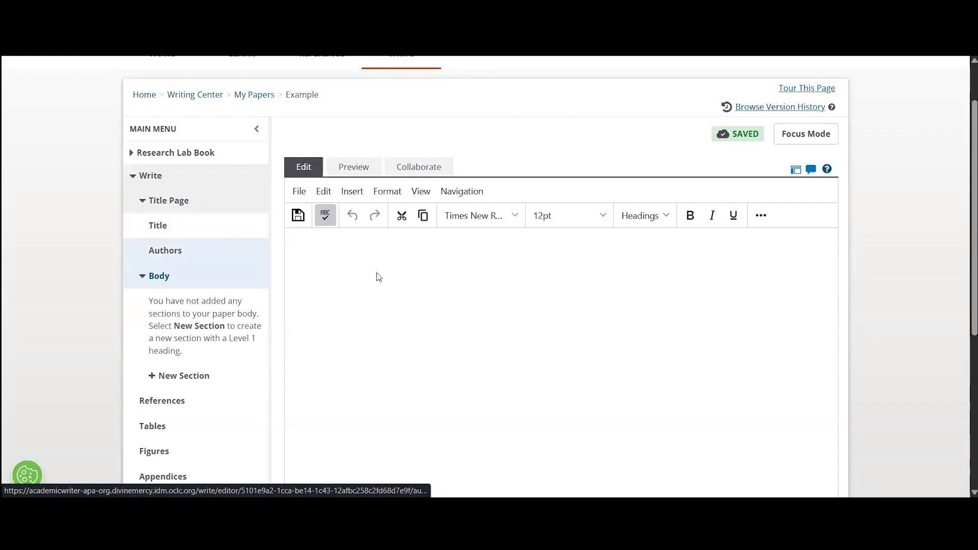
pyautogui.scroll(-1, 413, 278)
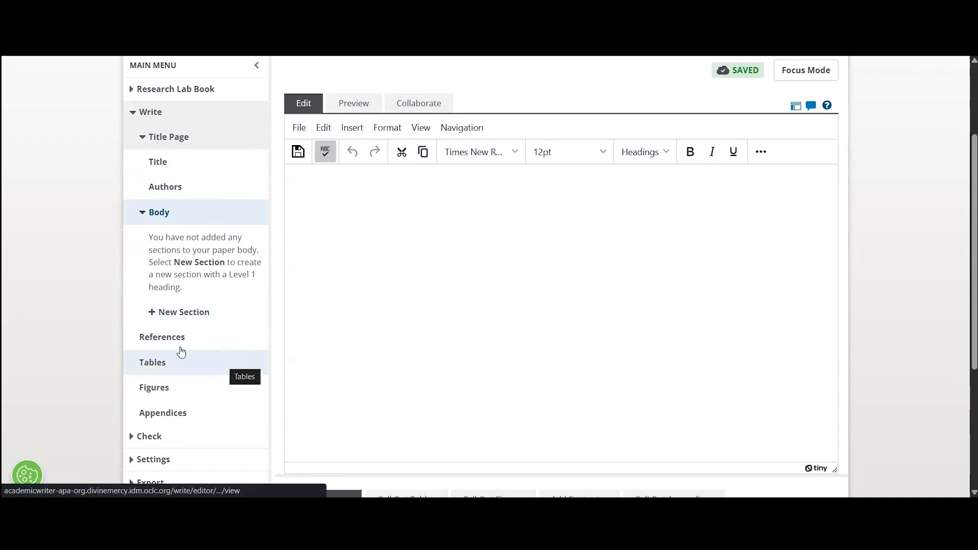
pyautogui.scroll(-1, 126, 381)
# Expand the Check and Research Lab tools and open the Develop My Research Idea worksheet.
pyautogui.click(133, 374)
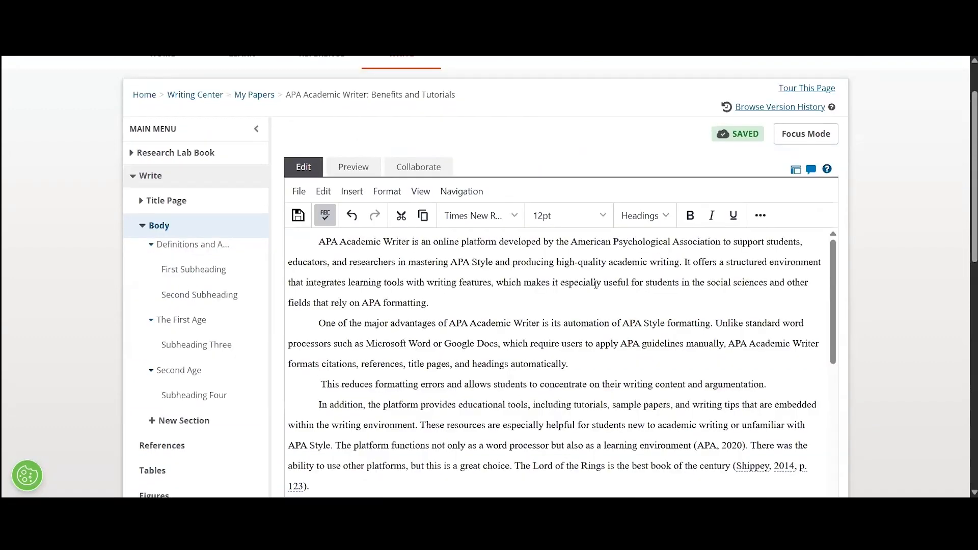
pyautogui.click(142, 158)
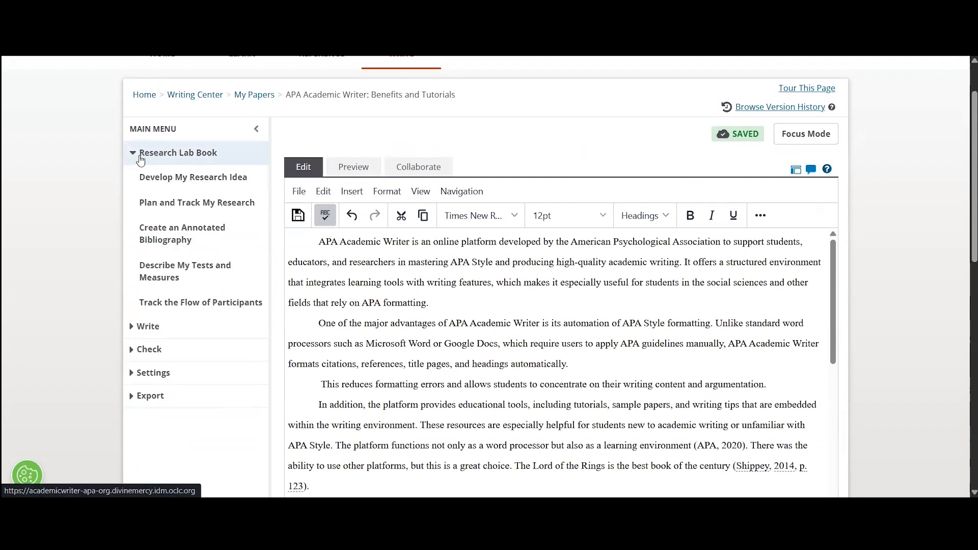
pyautogui.click(171, 183)
pyautogui.scroll(-1, 372, 209)
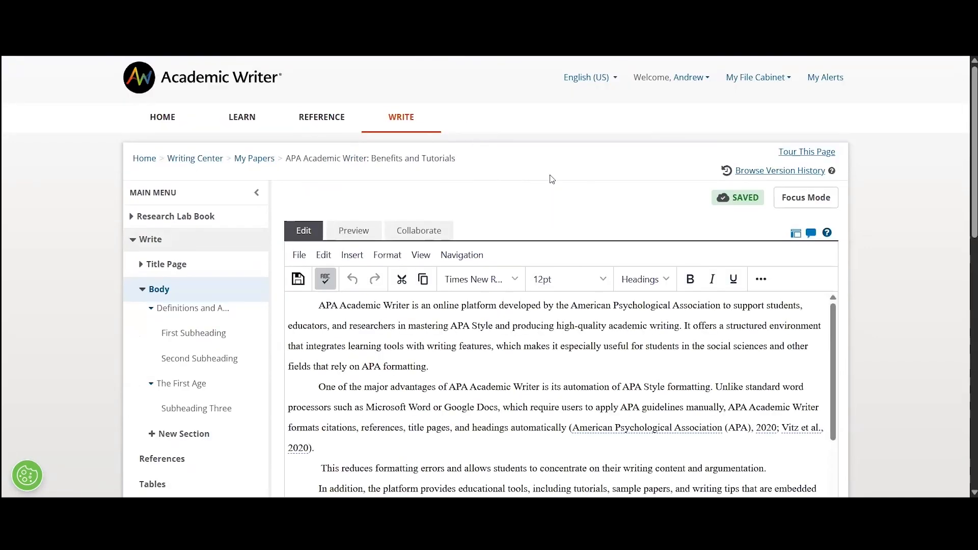
# Open the title page's title and course details form and review it.
pyautogui.click(141, 264)
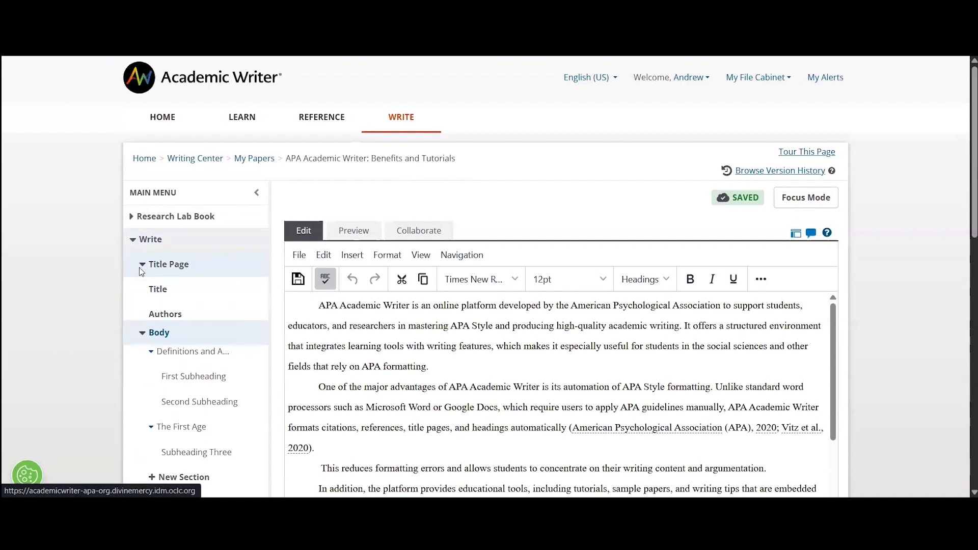
pyautogui.click(176, 294)
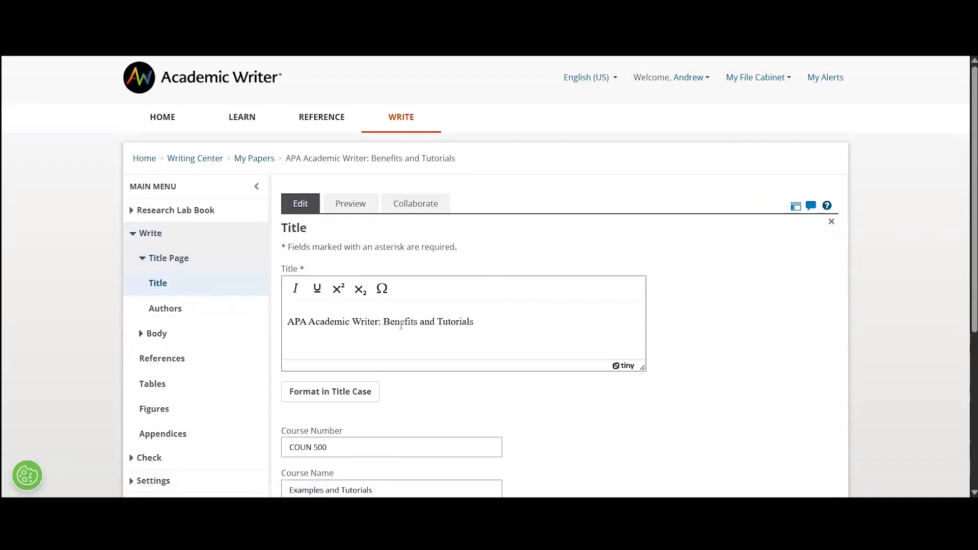
pyautogui.scroll(-1, 435, 306)
pyautogui.scroll(-1, 358, 301)
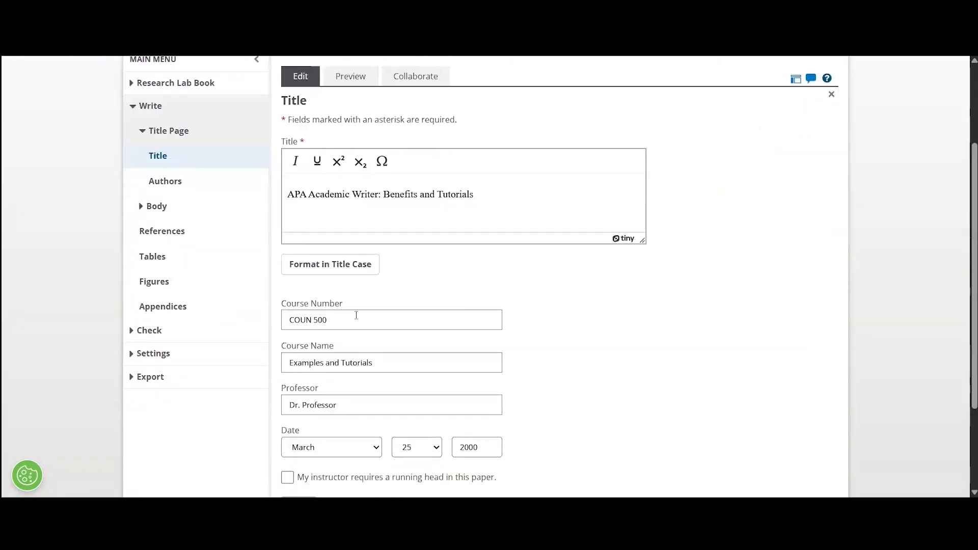
pyautogui.scroll(-1, 357, 315)
pyautogui.scroll(-1, 403, 301)
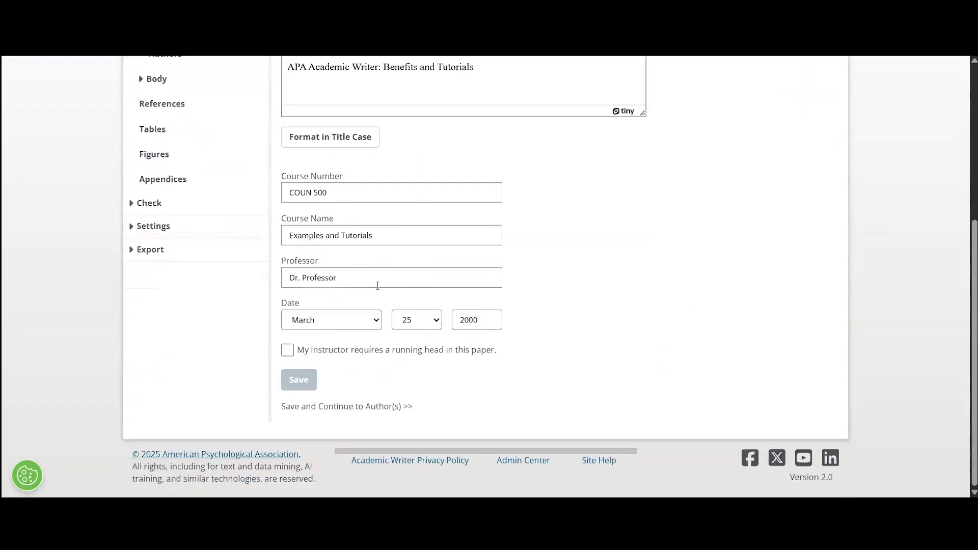
# Save the title details and browse the Authors form listing the two authors.
pyautogui.click(406, 406)
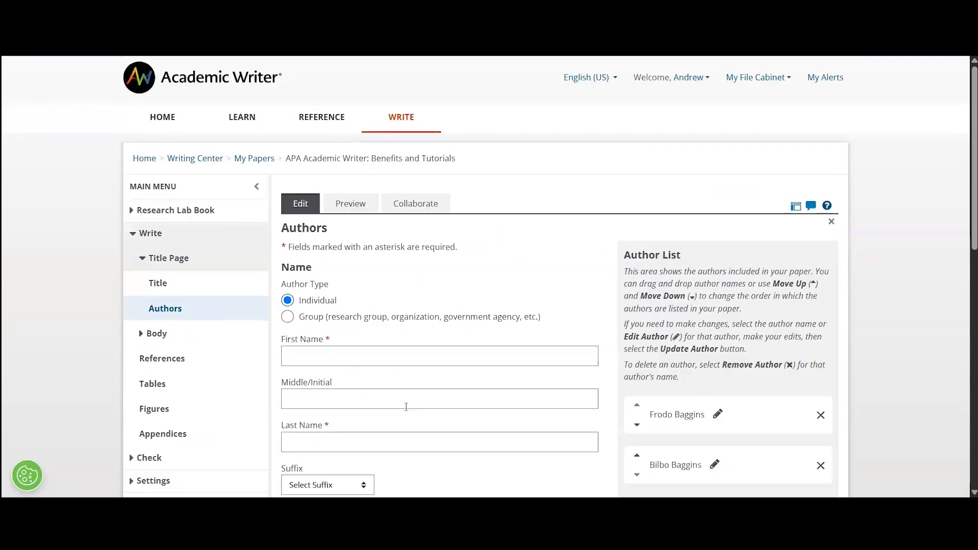
pyautogui.scroll(-1, 534, 364)
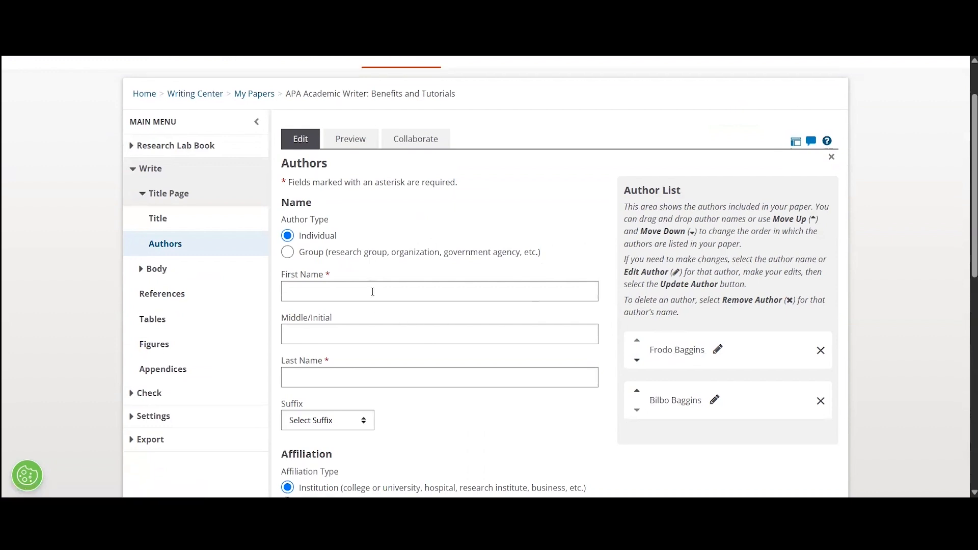
pyautogui.scroll(-1, 365, 238)
pyautogui.scroll(-4, 369, 269)
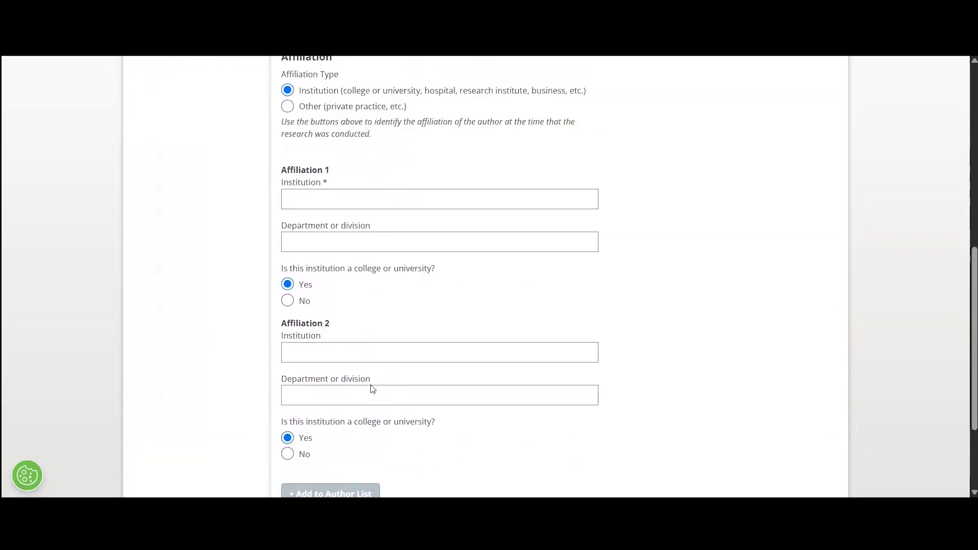
pyautogui.scroll(10, 373, 390)
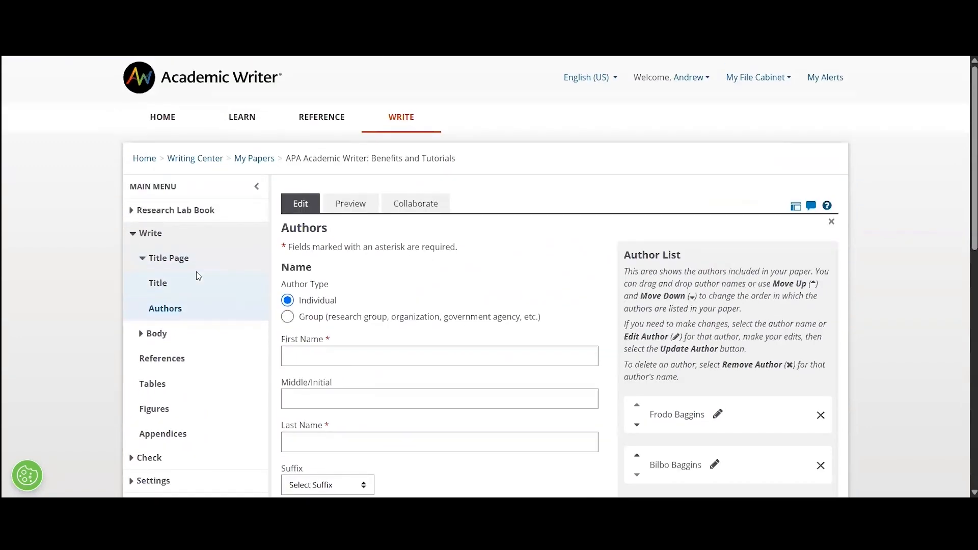
# Open the Body of 'APA Academic Writer: Benefits and Tutorials' and look over its sections.
pyautogui.click(156, 334)
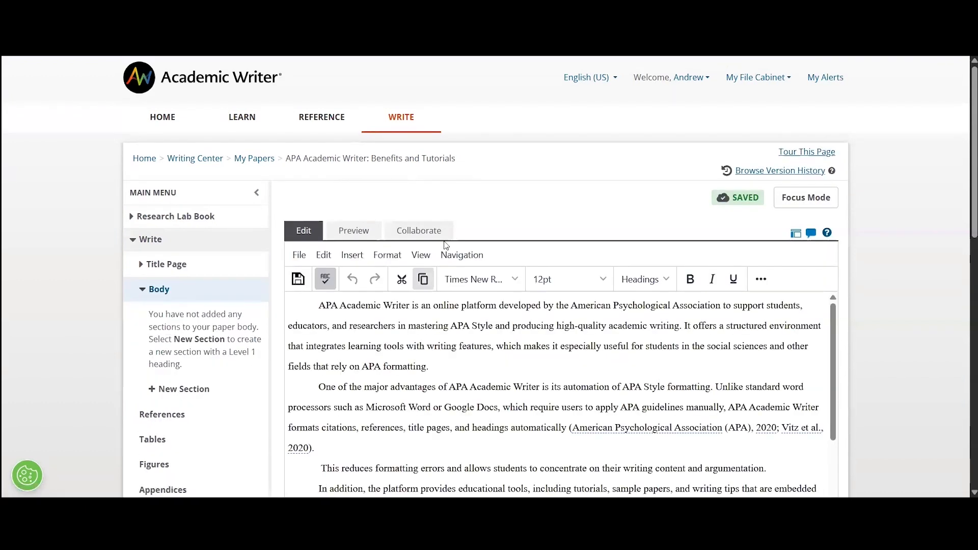
pyautogui.scroll(-10, 479, 219)
pyautogui.scroll(5, 516, 190)
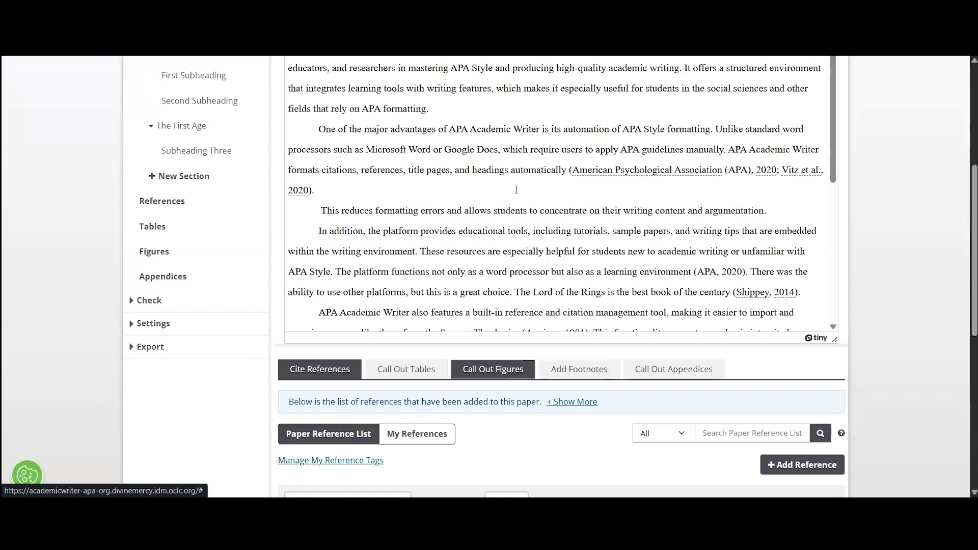
pyautogui.scroll(4, 516, 190)
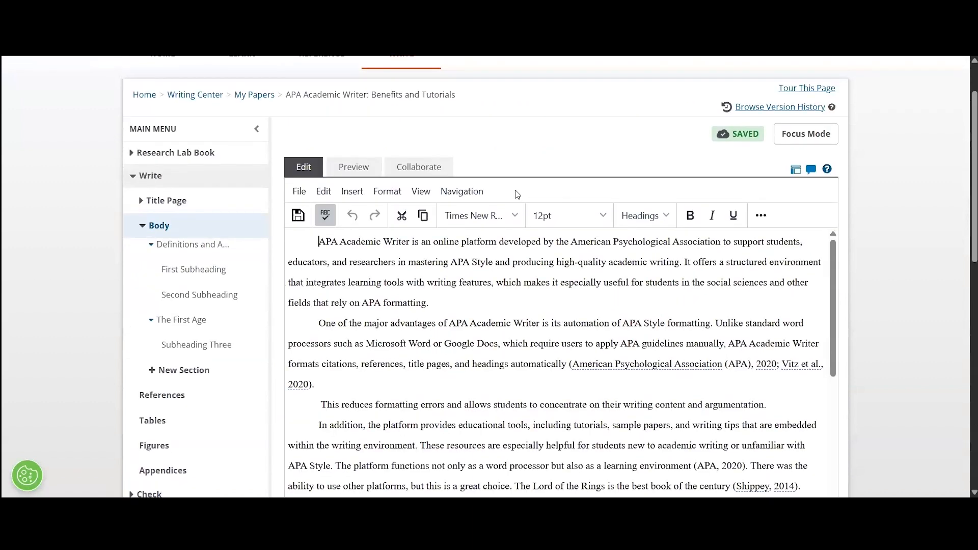
pyautogui.scroll(1, 522, 184)
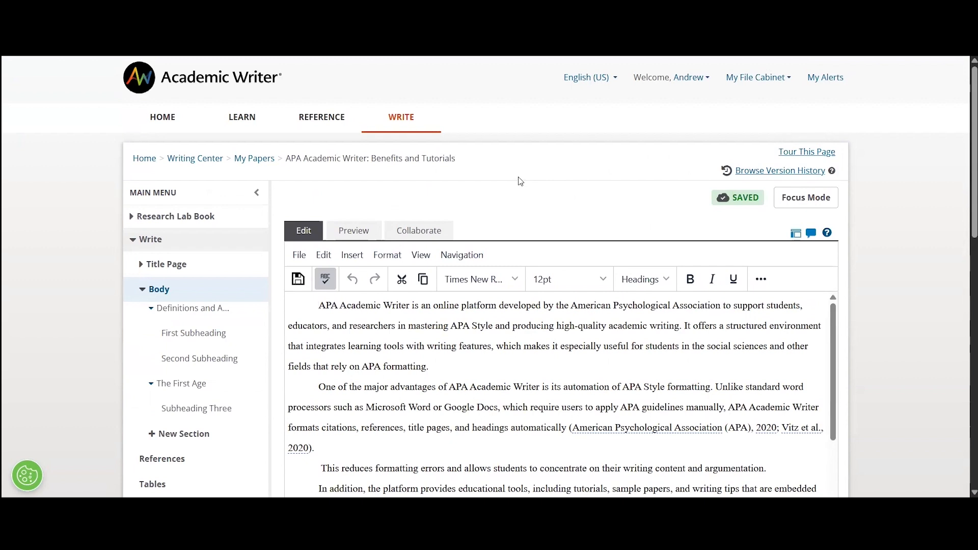
# Show the formatted Preview of the paper, starting with the title page.
pyautogui.click(360, 235)
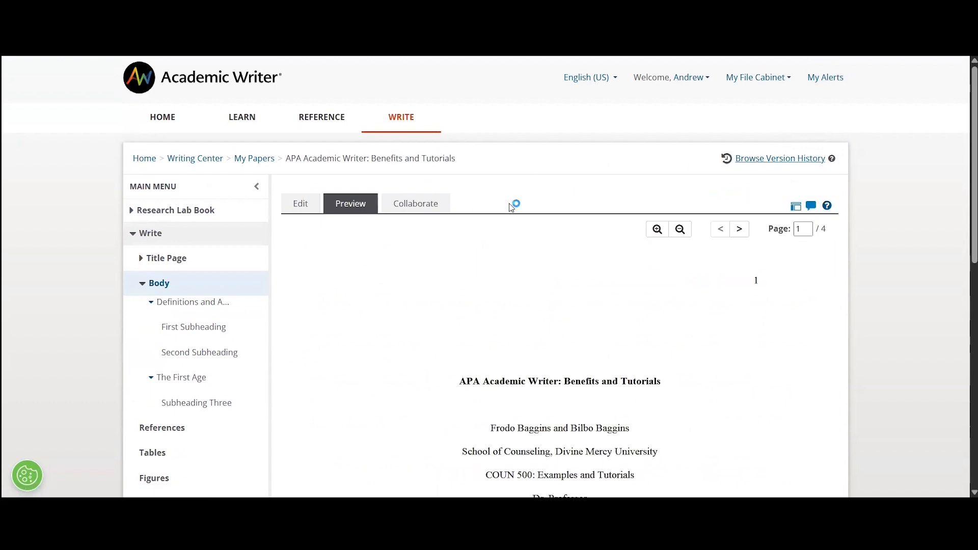
pyautogui.scroll(-3, 901, 283)
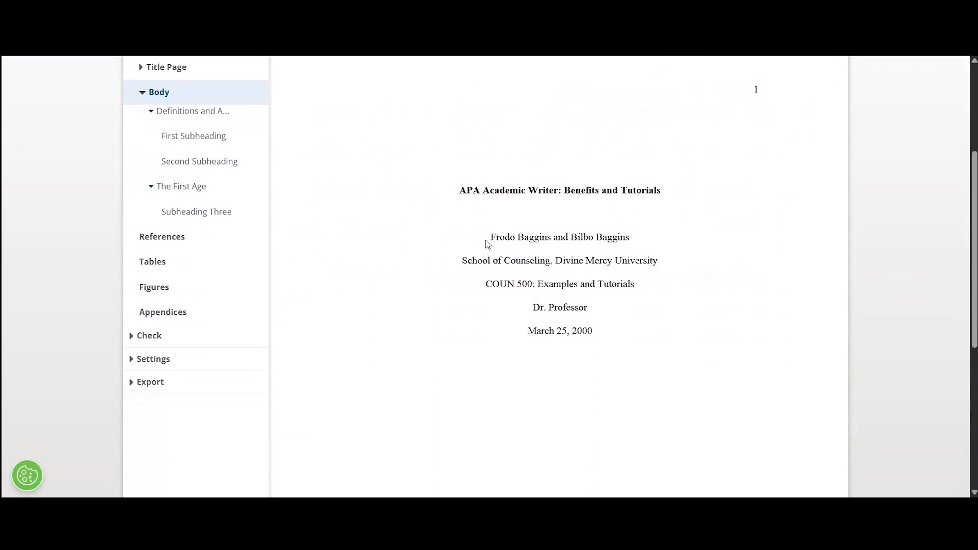
pyautogui.scroll(-4, 552, 338)
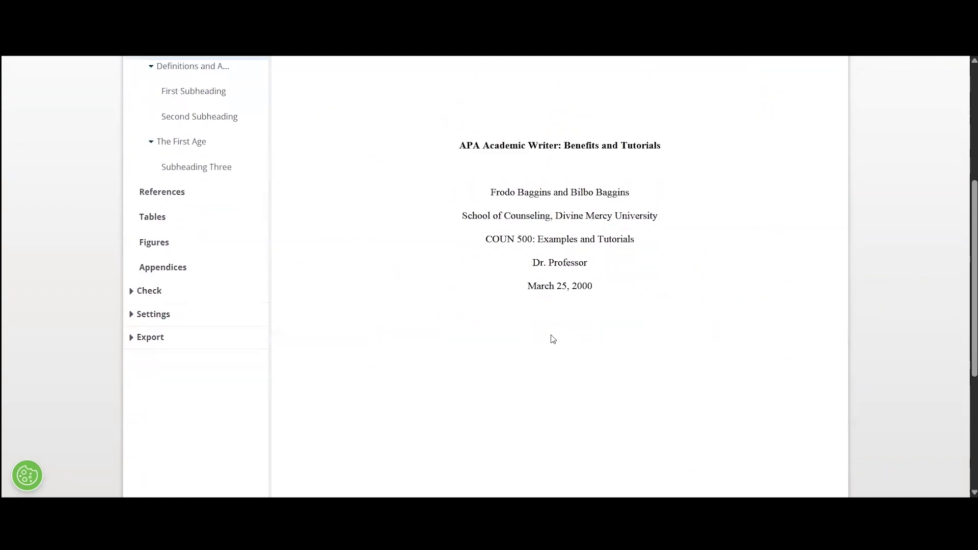
pyautogui.scroll(4, 552, 338)
pyautogui.scroll(1, 555, 332)
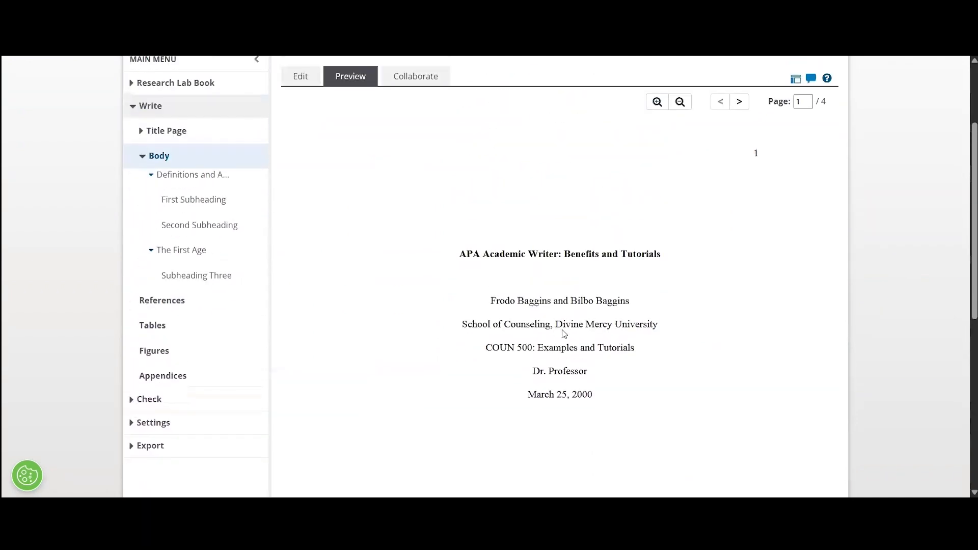
# Page through the preview to the References page, then back to page 3.
pyautogui.click(740, 101)
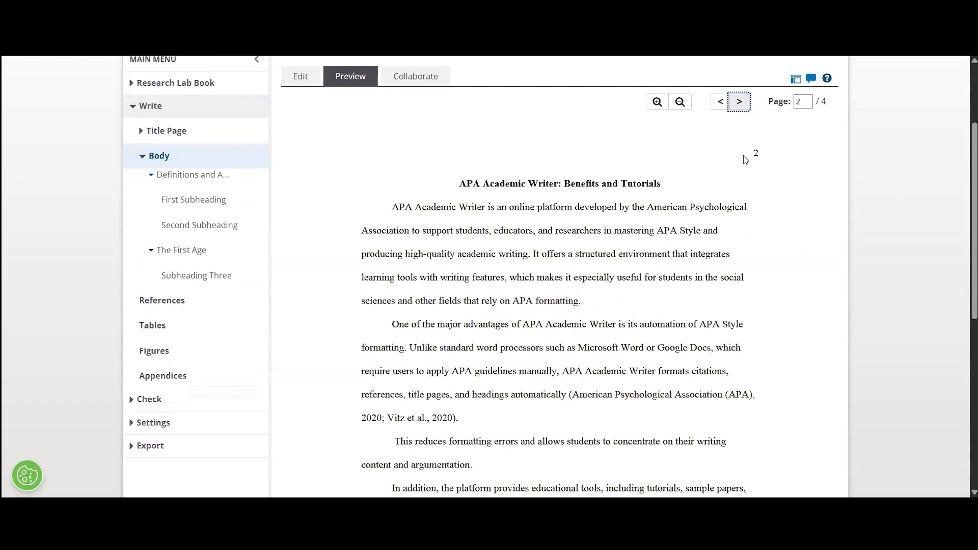
pyautogui.click(741, 104)
pyautogui.click(741, 104)
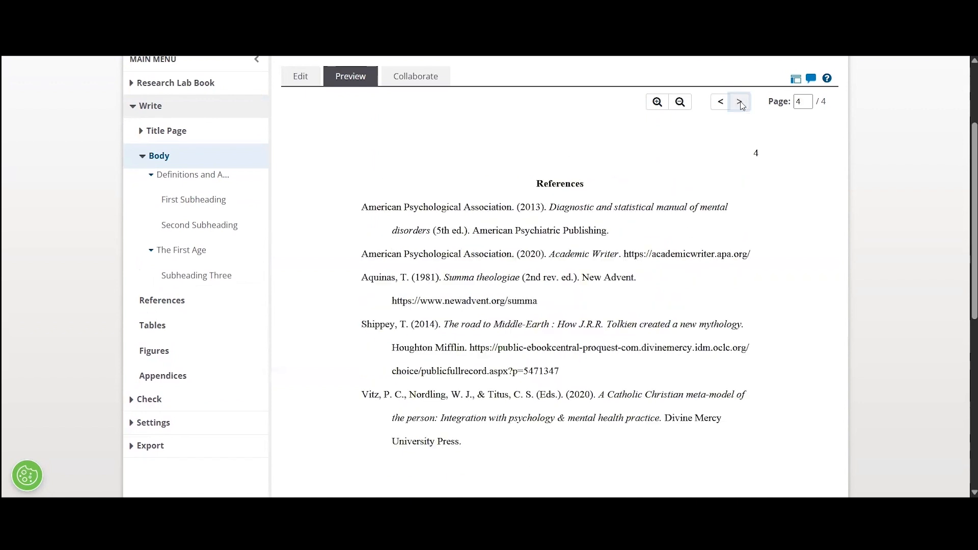
pyautogui.scroll(-1, 509, 209)
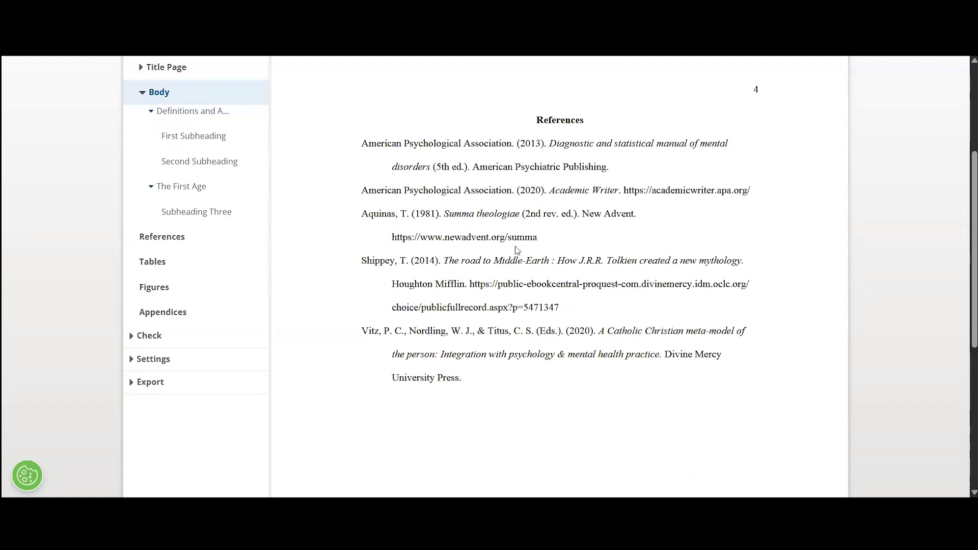
pyautogui.scroll(2, 510, 252)
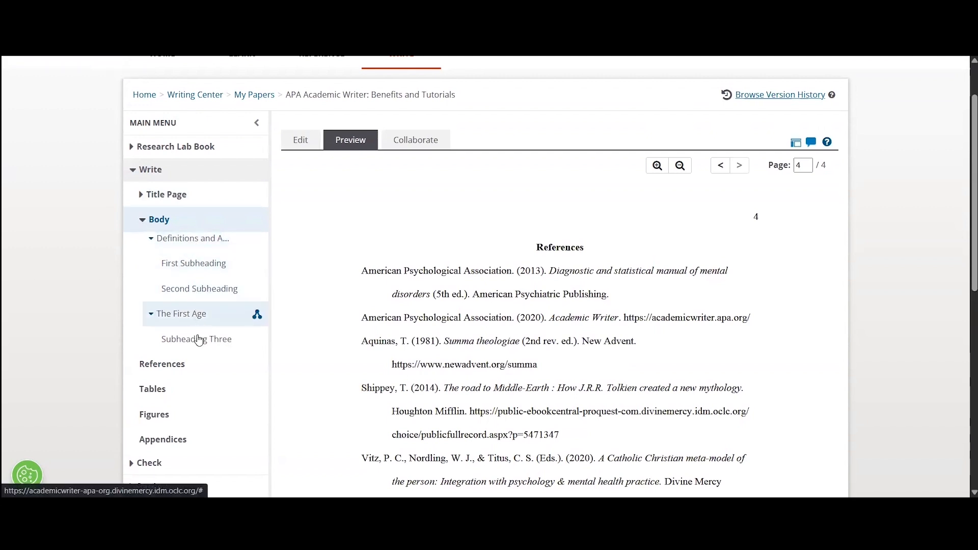
pyautogui.click(724, 171)
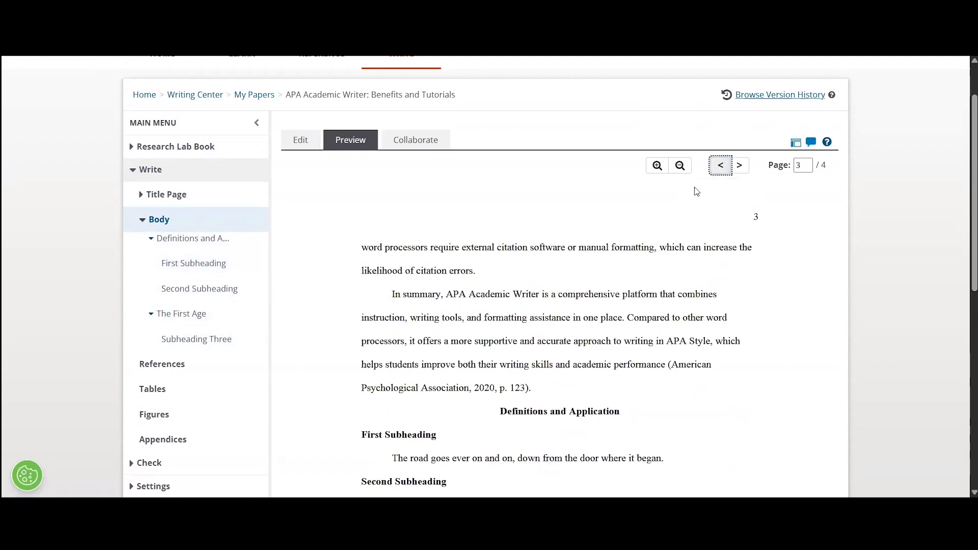
pyautogui.scroll(-4, 667, 206)
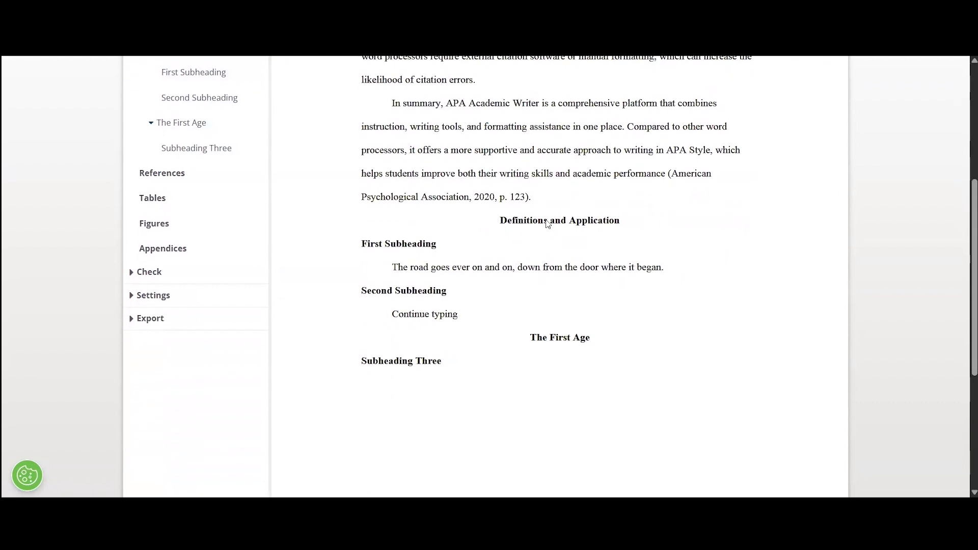
pyautogui.scroll(4, 406, 263)
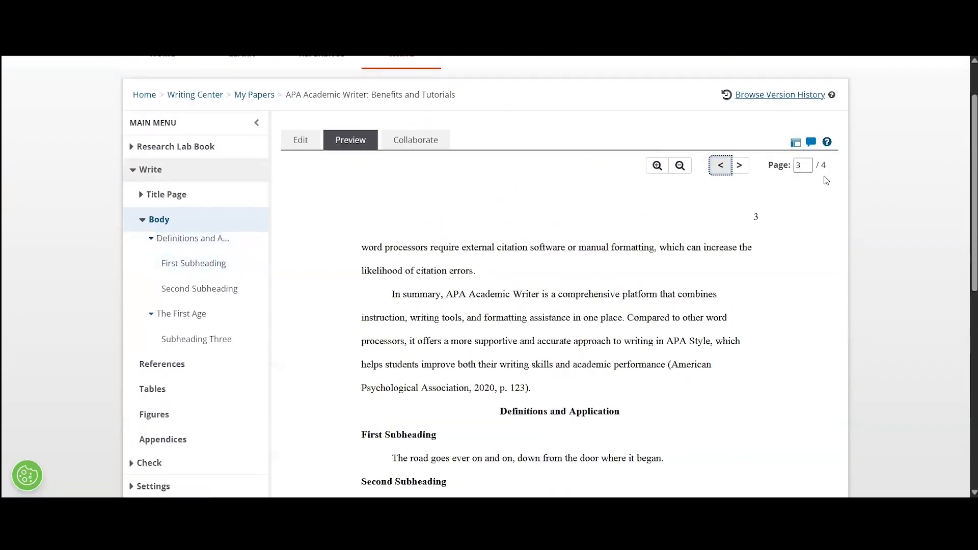
# Return to editing the body and add the word 'Writing' under Subheading Three.
pyautogui.click(315, 145)
pyautogui.scroll(-10, 611, 295)
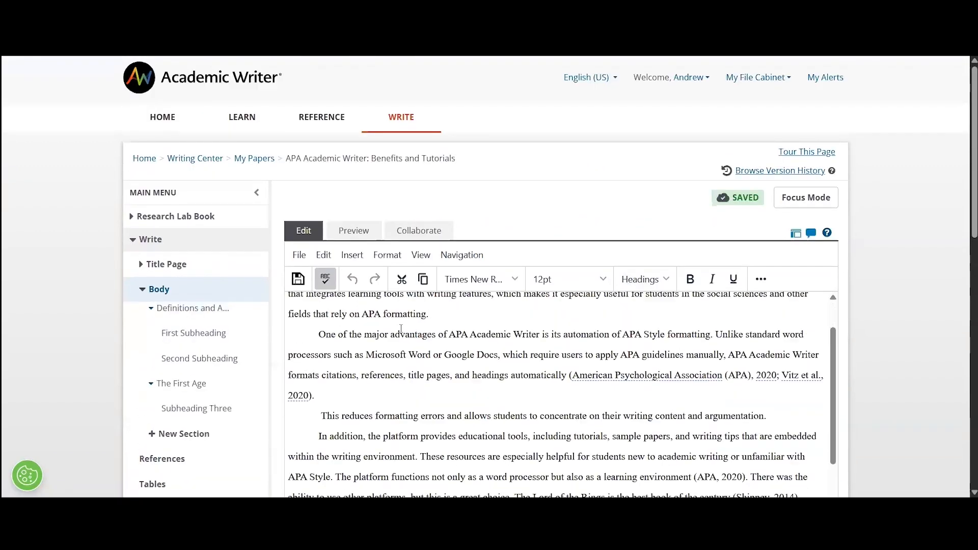
pyautogui.scroll(-4, 611, 285)
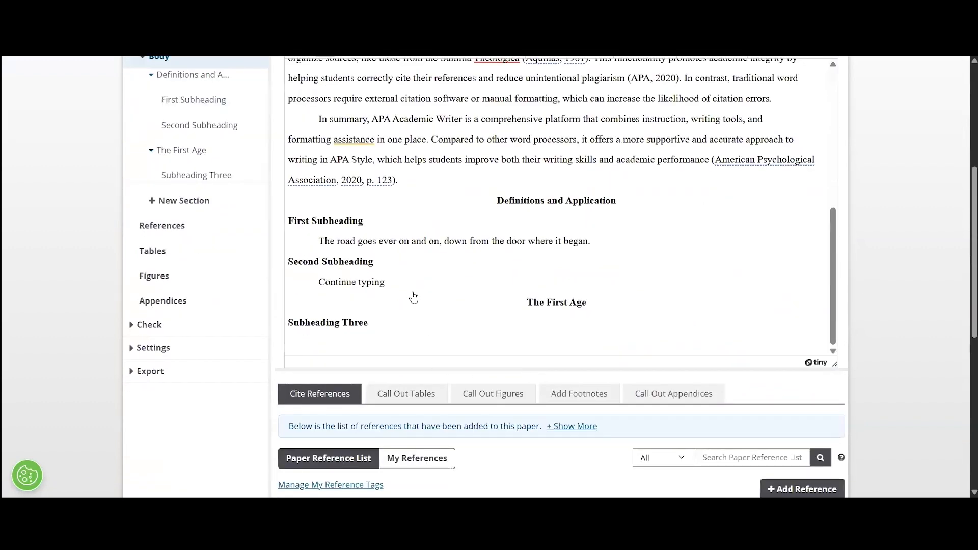
pyautogui.scroll(1, 391, 258)
pyautogui.scroll(-2, 473, 248)
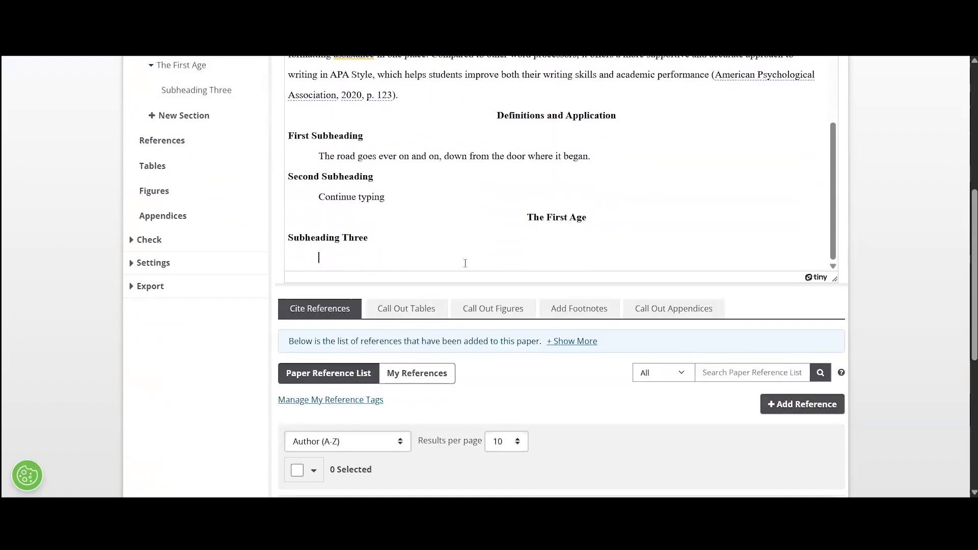
pyautogui.write('WRrigin')
pyautogui.press('BackSpace')
pyautogui.write('ting')
pyautogui.scroll(5, 496, 397)
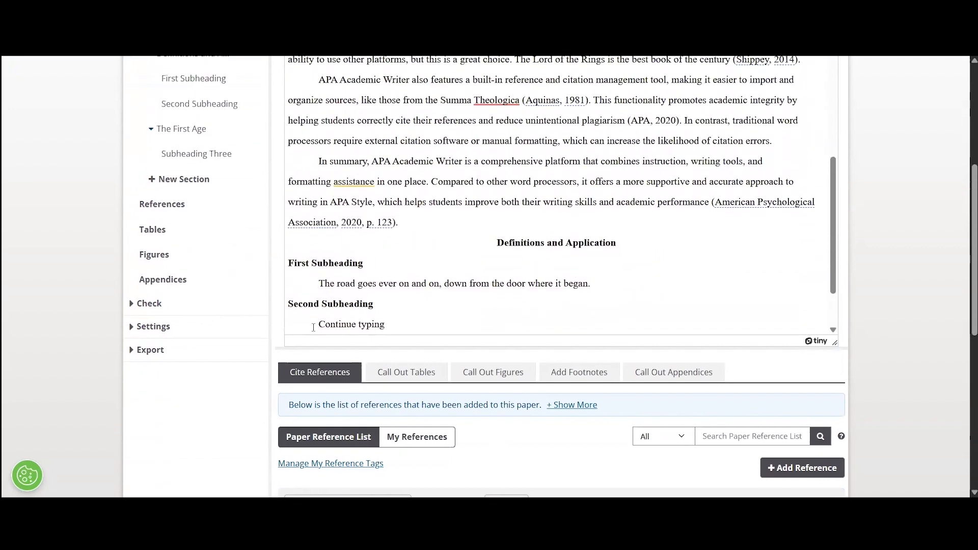
# Add a new body section named 'Second Age'.
pyautogui.click(186, 179)
pyautogui.write('Second Age')
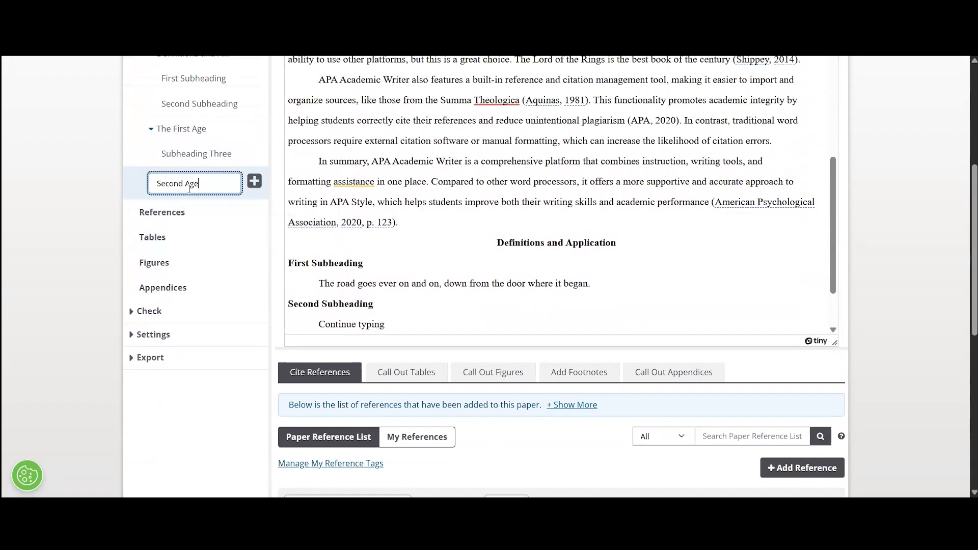
pyautogui.click(254, 181)
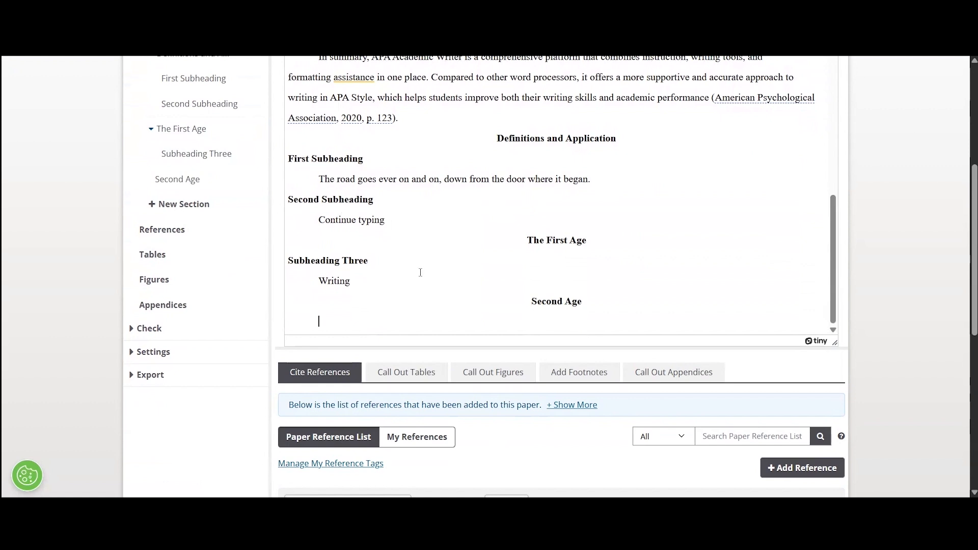
# Add 'Subheading Four' under Second Age as a Heading 2, with a new line below.
pyautogui.write('S')
pyautogui.press('BackSpace')
pyautogui.write('Subheading Four')
pyautogui.hotkey('ctrl', 'shift', 'Left')
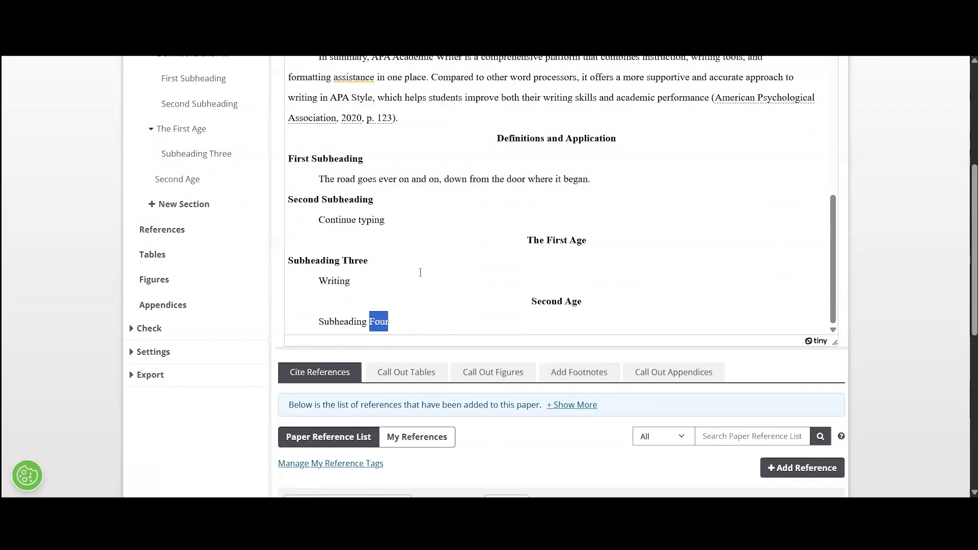
pyautogui.hotkey('ctrl', 'shift', 'Left')
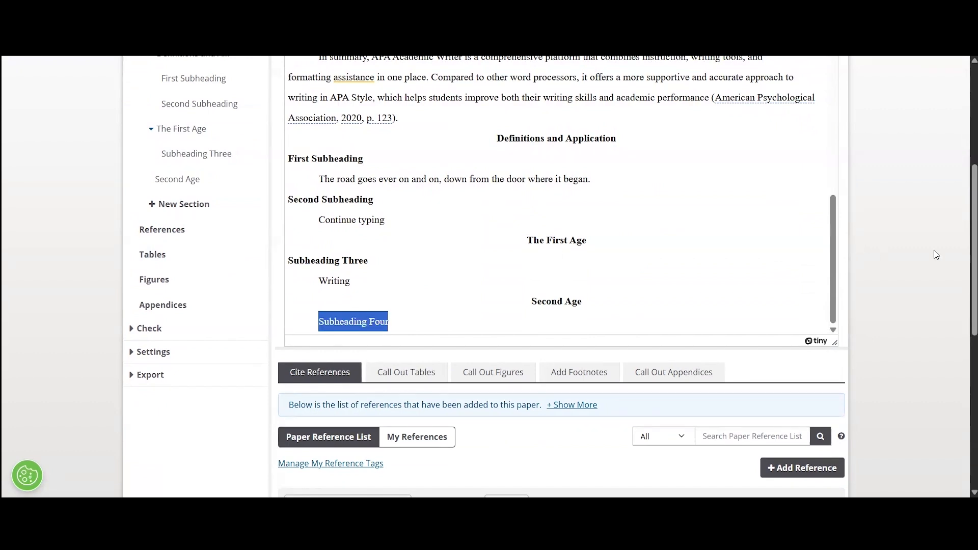
pyautogui.scroll(3, 937, 254)
pyautogui.click(658, 156)
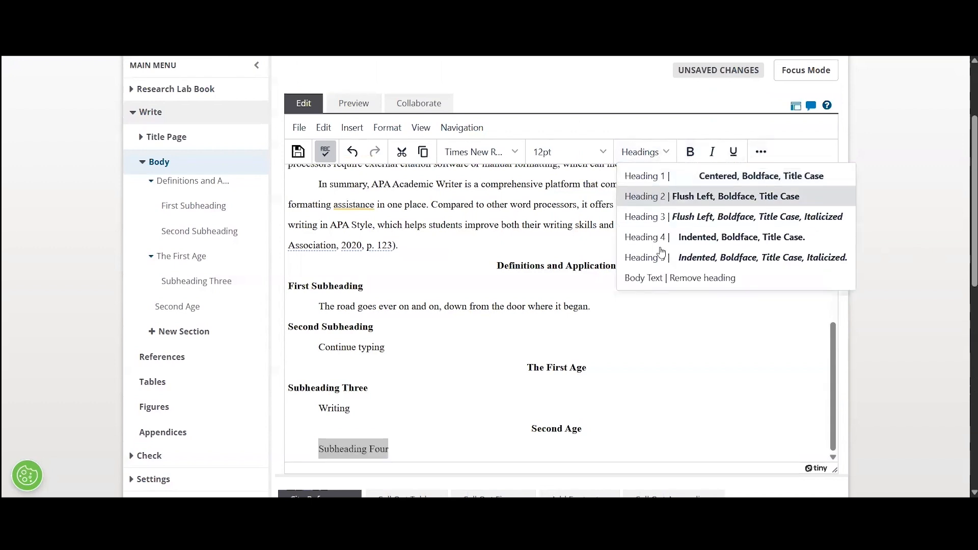
pyautogui.click(716, 196)
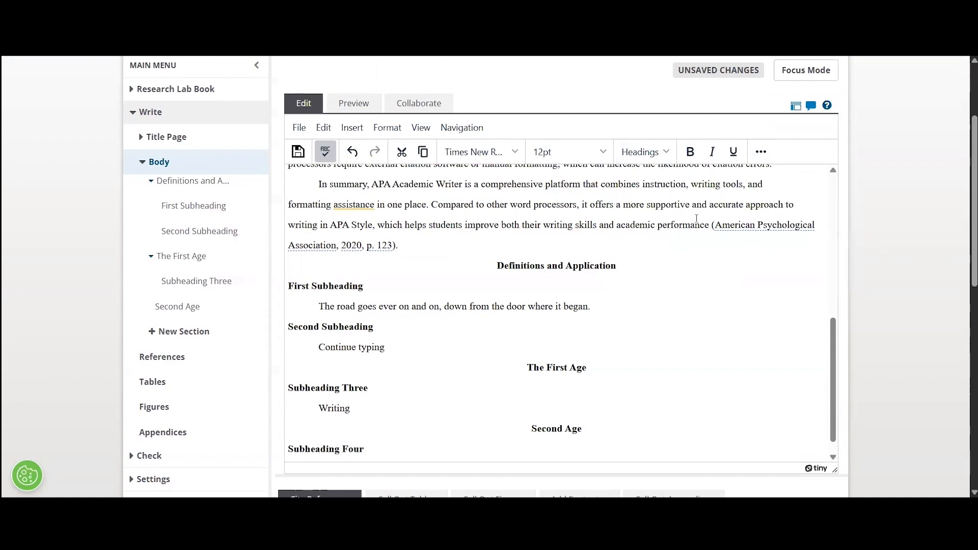
pyautogui.press('Return')
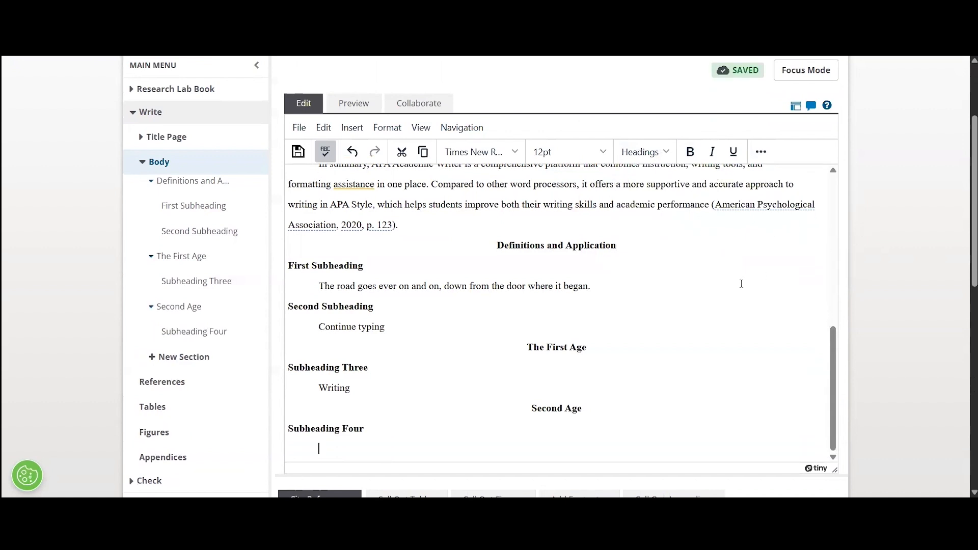
pyautogui.scroll(8, 745, 282)
pyautogui.scroll(1, 746, 282)
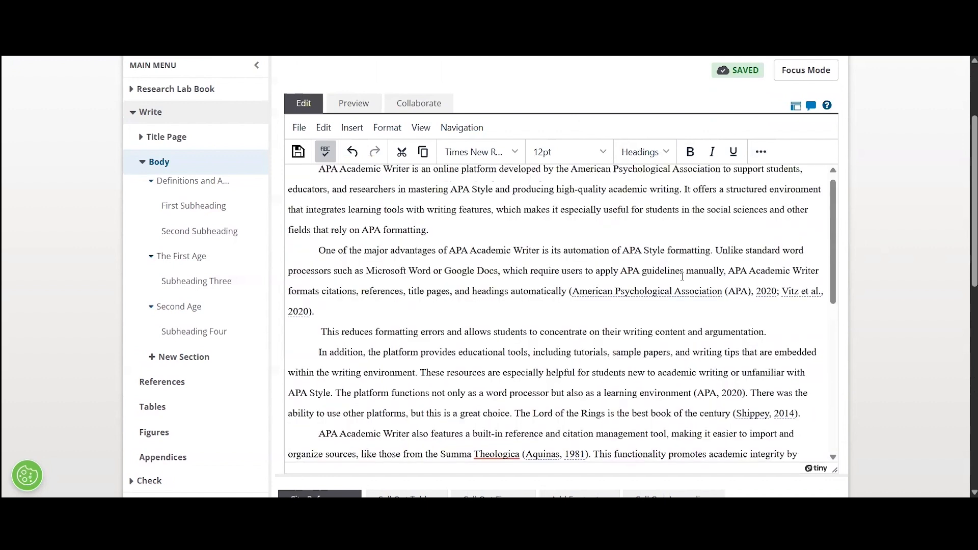
pyautogui.scroll(1, 680, 307)
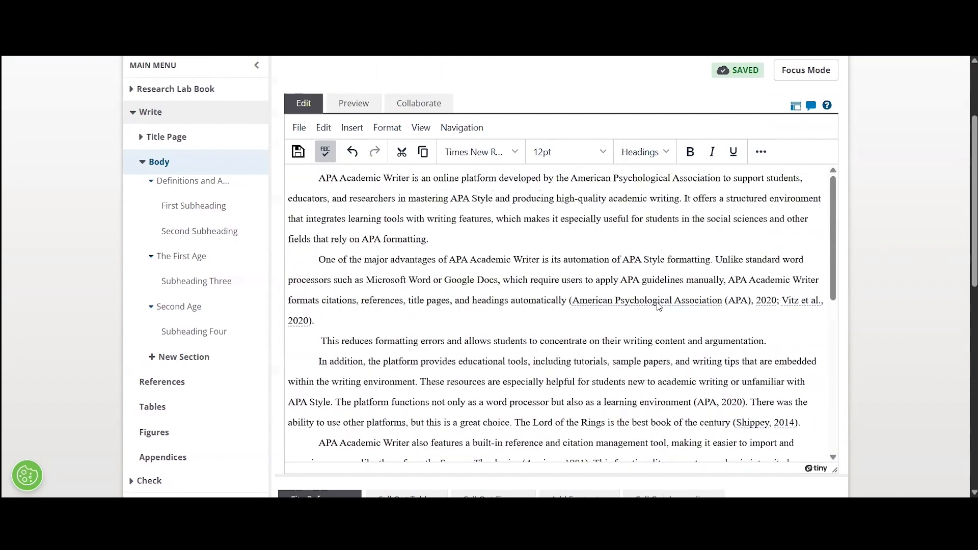
pyautogui.scroll(-2, 656, 306)
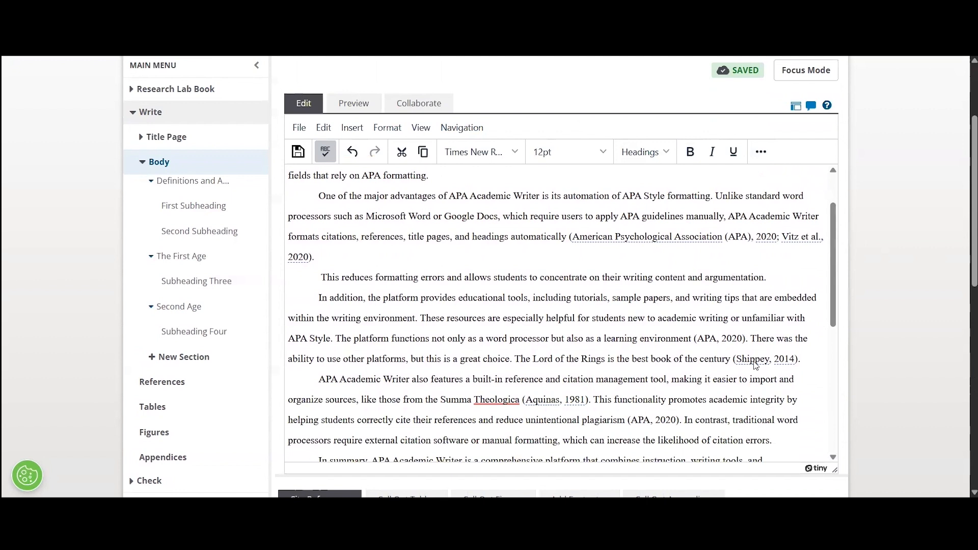
pyautogui.scroll(2, 755, 363)
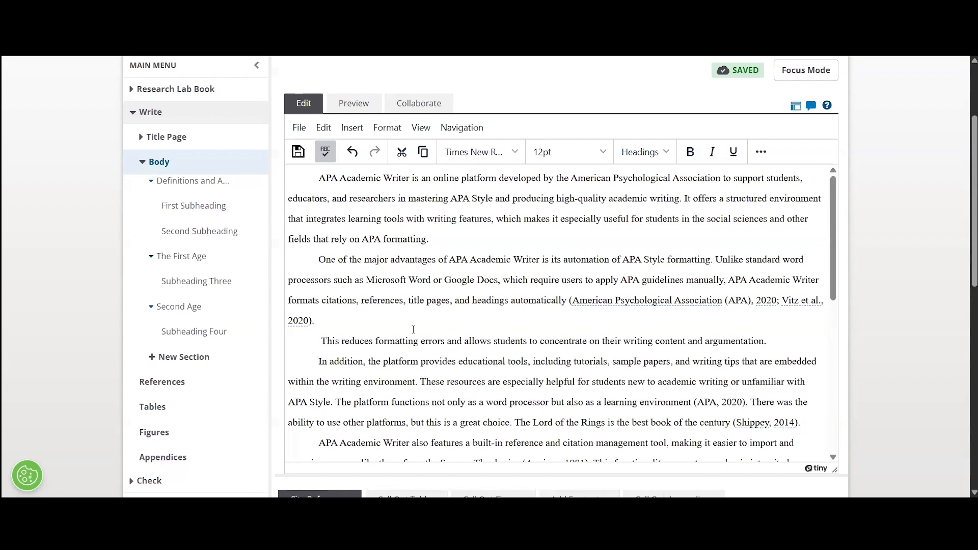
# Delete the two-source citation after 'headings automatically' and search references for 'academic'.
pyautogui.moveTo(503, 308); pyautogui.dragTo(570, 301)
pyautogui.press('BackSpace')
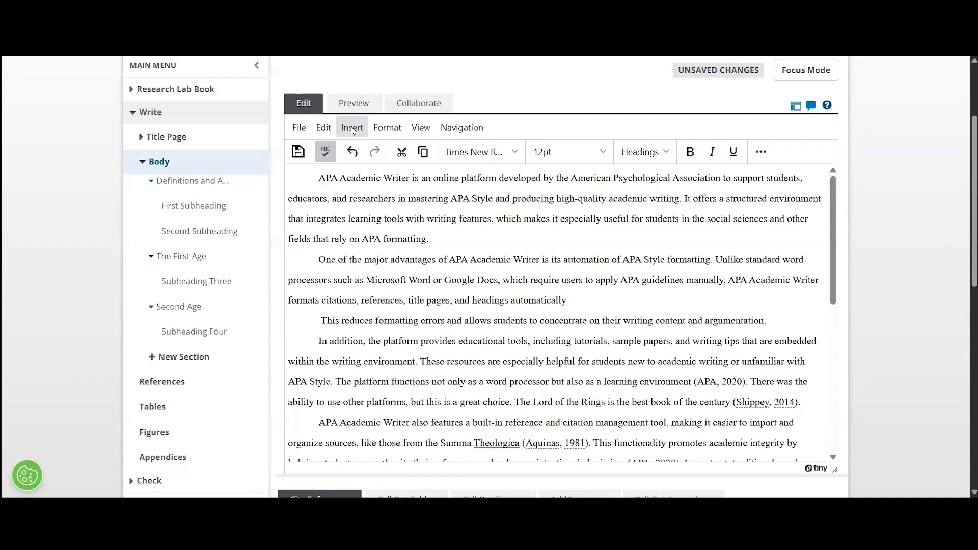
pyautogui.click(352, 130)
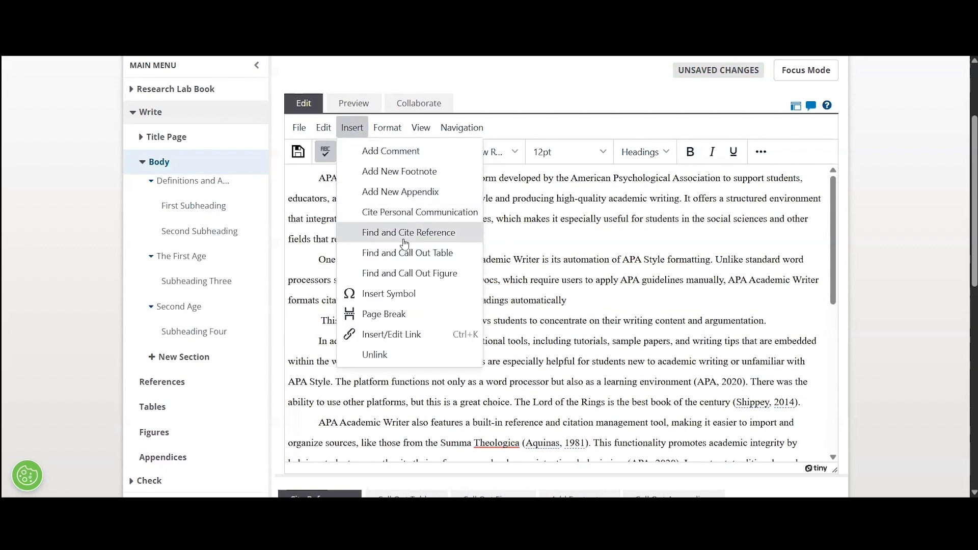
pyautogui.click(405, 236)
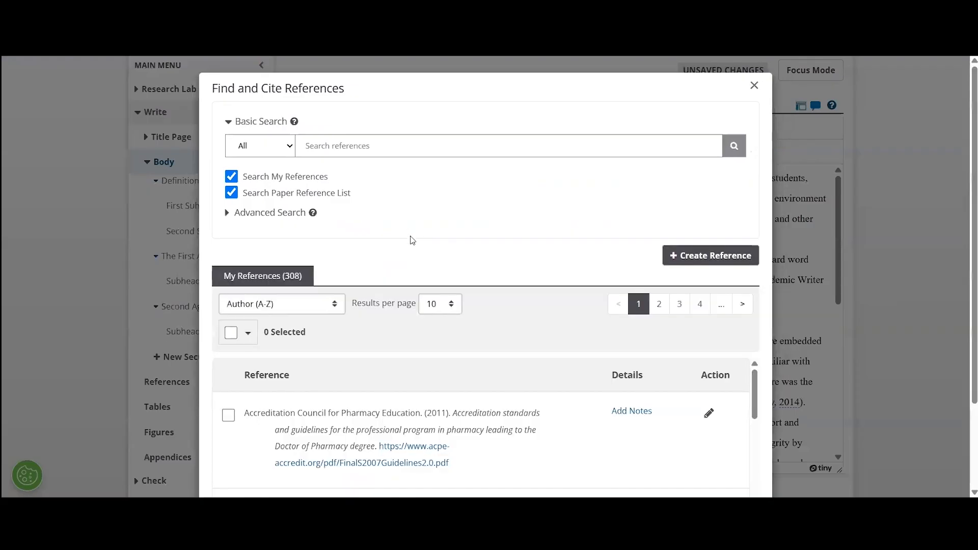
pyautogui.click(394, 147)
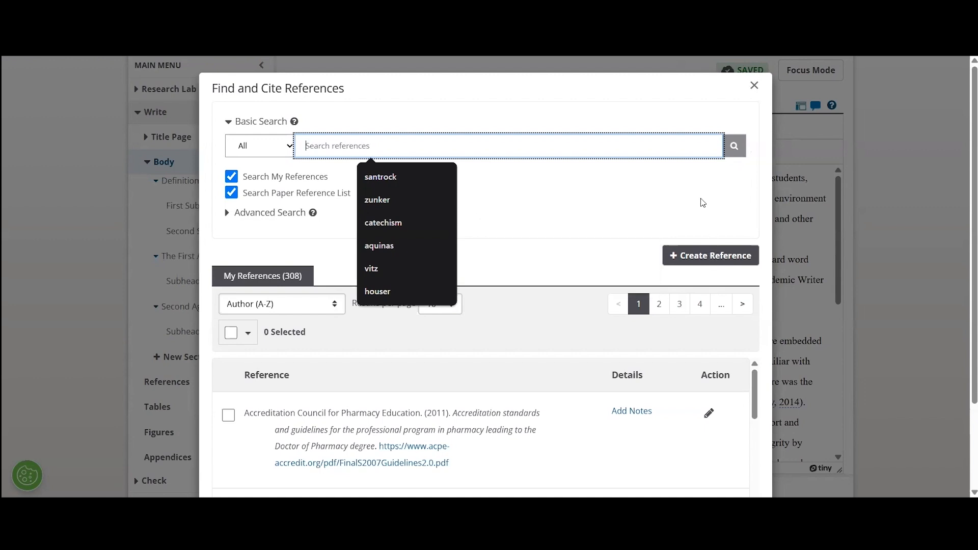
pyautogui.write('academic')
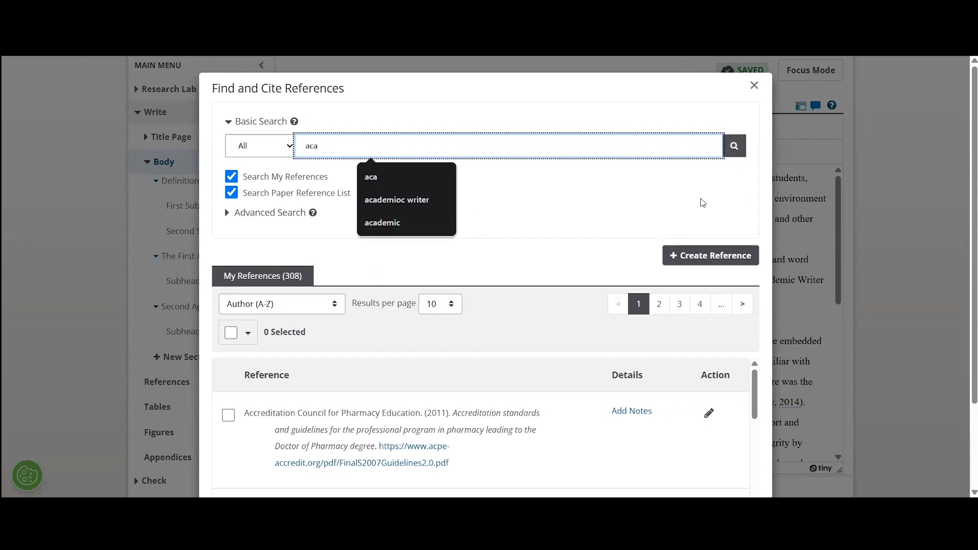
pyautogui.click(444, 223)
pyautogui.press('Return')
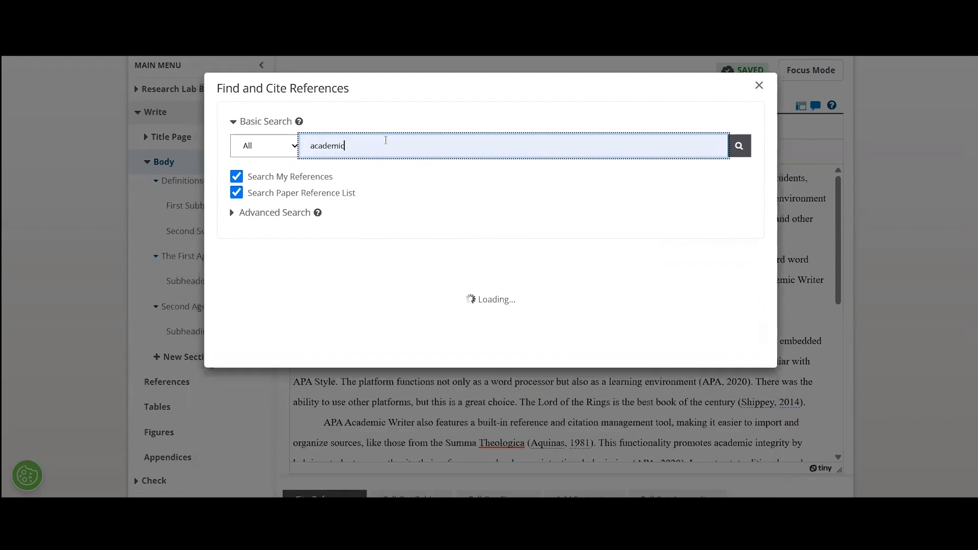
# Cite the Academic Writer reference as parenthetical (American Psychological Association, 2020).
pyautogui.scroll(-2, 397, 402)
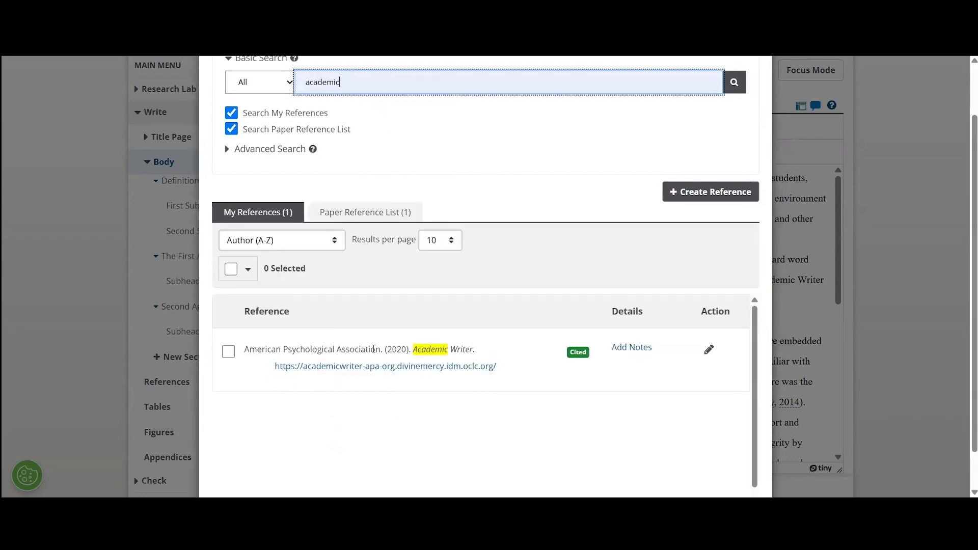
pyautogui.click(228, 353)
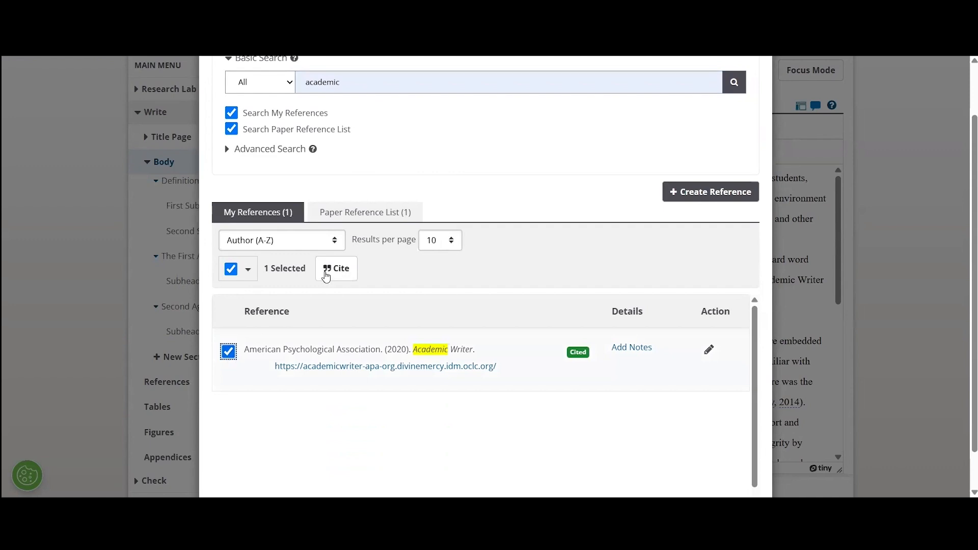
pyautogui.click(337, 270)
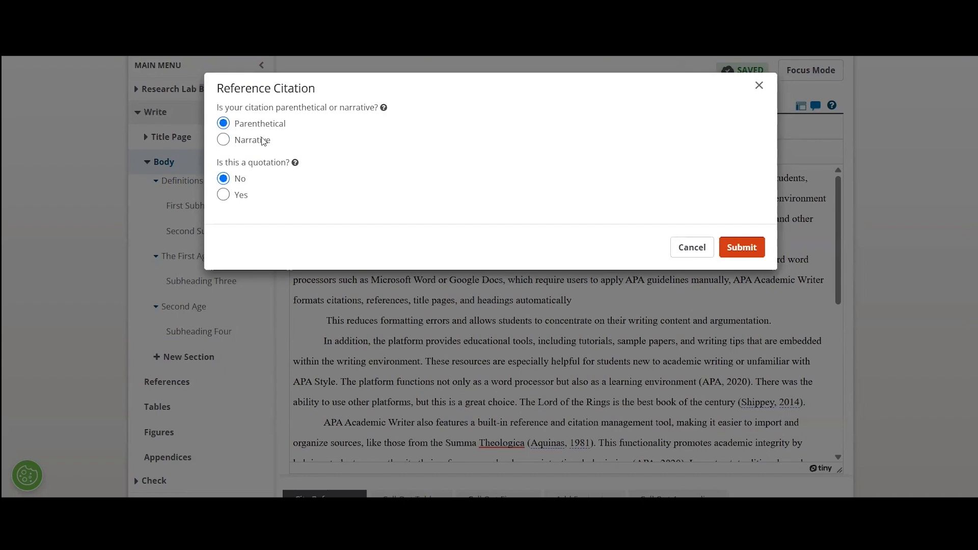
pyautogui.click(738, 248)
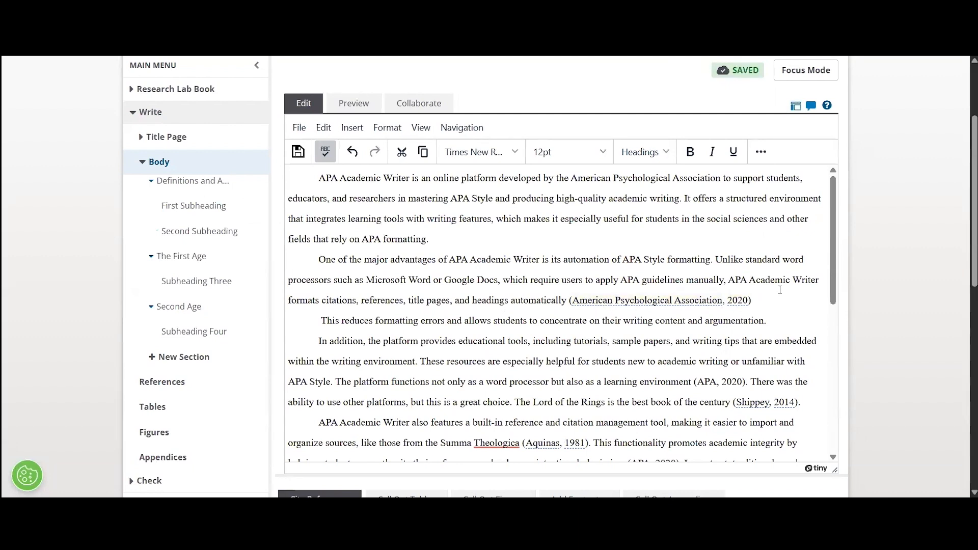
# Add a period, then delete the existing (Shippey, 2014). citation.
pyautogui.write('.')
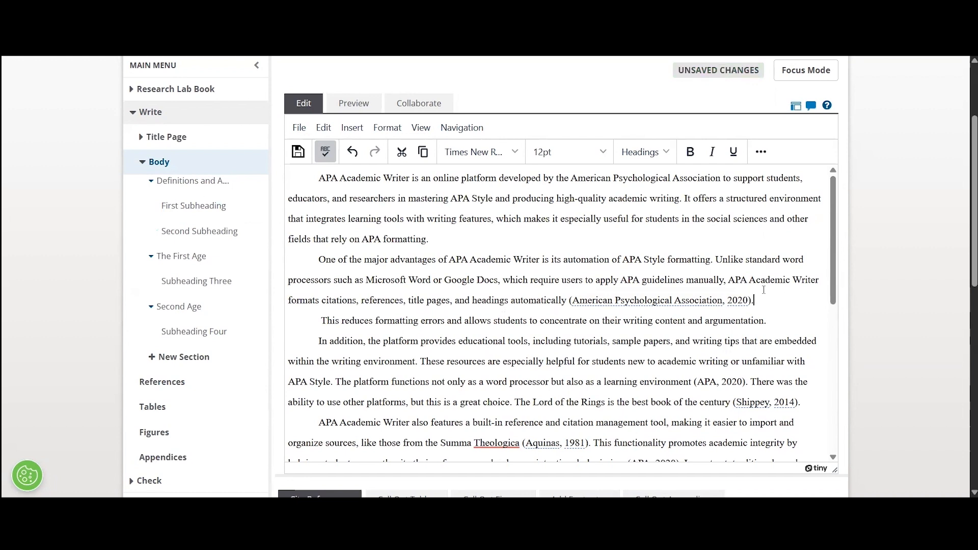
pyautogui.scroll(-1, 764, 290)
pyautogui.moveTo(807, 345); pyautogui.dragTo(734, 344)
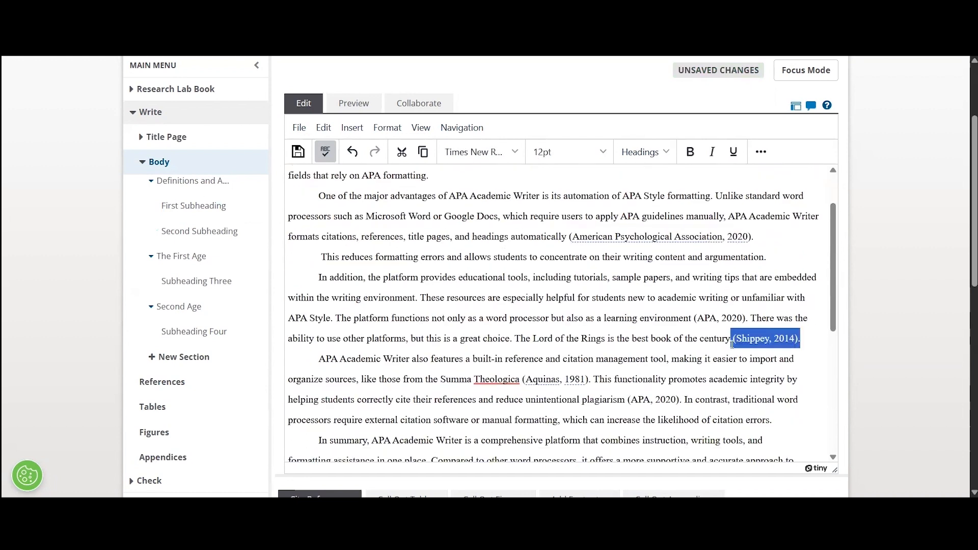
pyautogui.press('BackSpace')
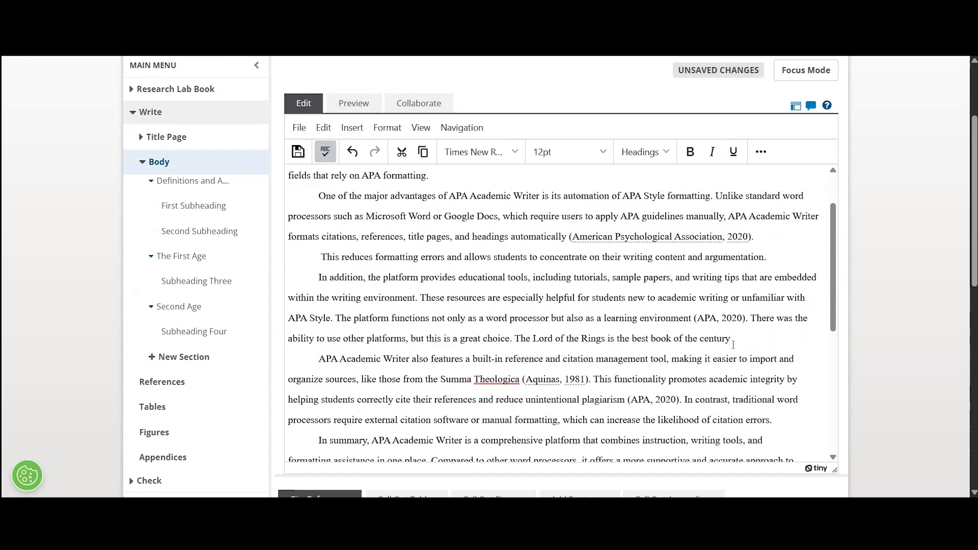
# Search the references for Shippey to cite.
pyautogui.click(352, 128)
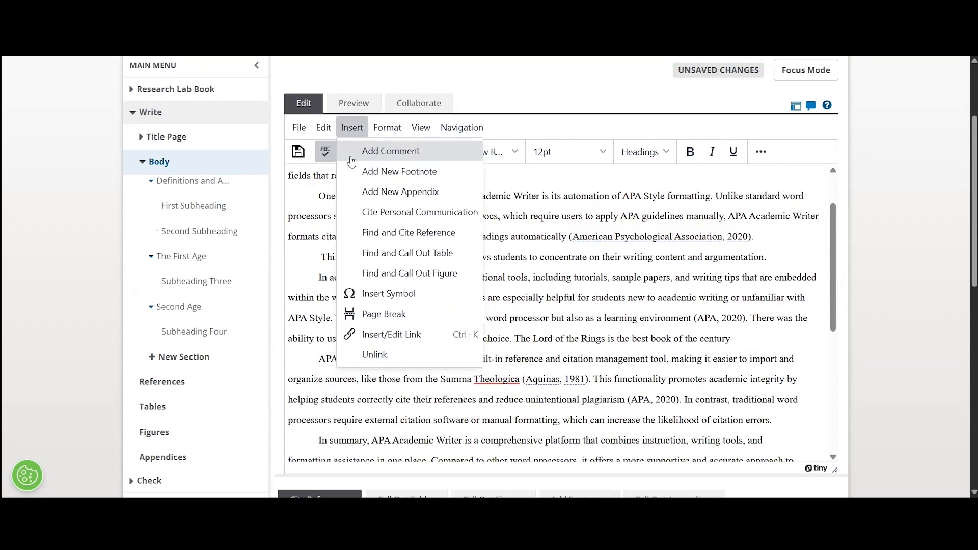
pyautogui.click(373, 235)
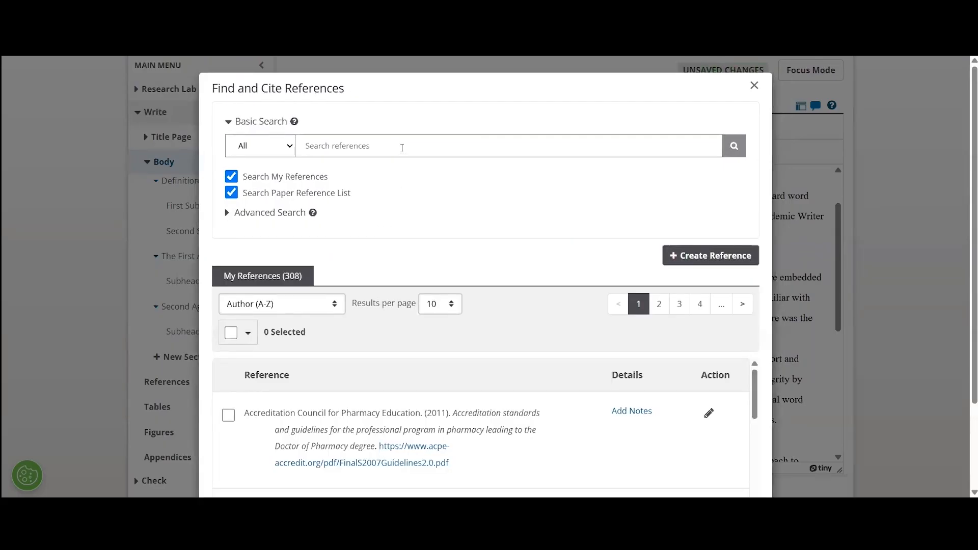
pyautogui.click(402, 148)
pyautogui.write('t')
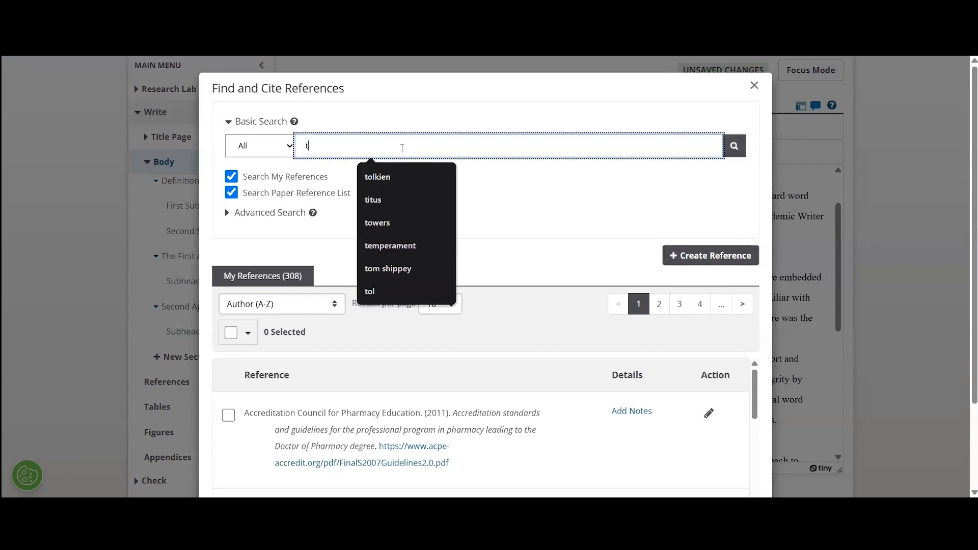
pyautogui.write('om shi')
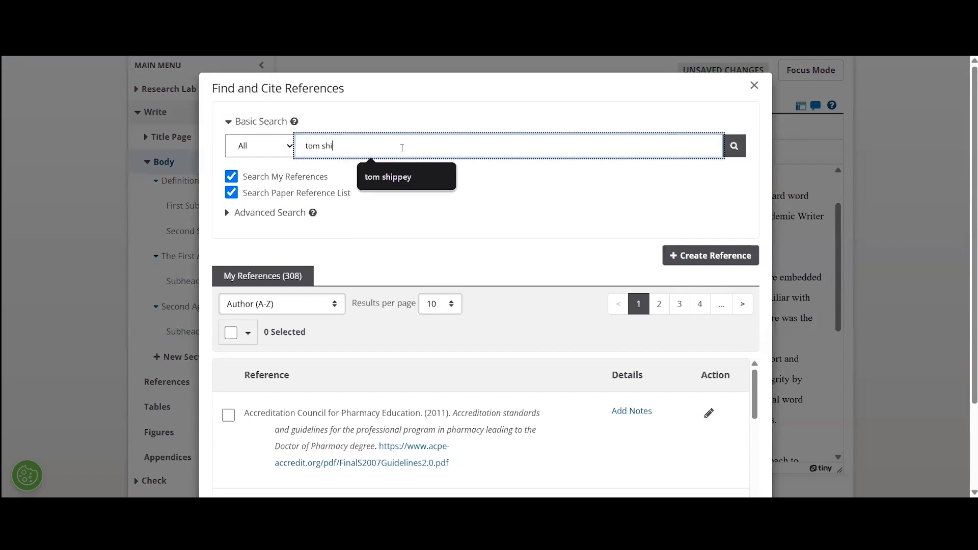
pyautogui.write('ppey')
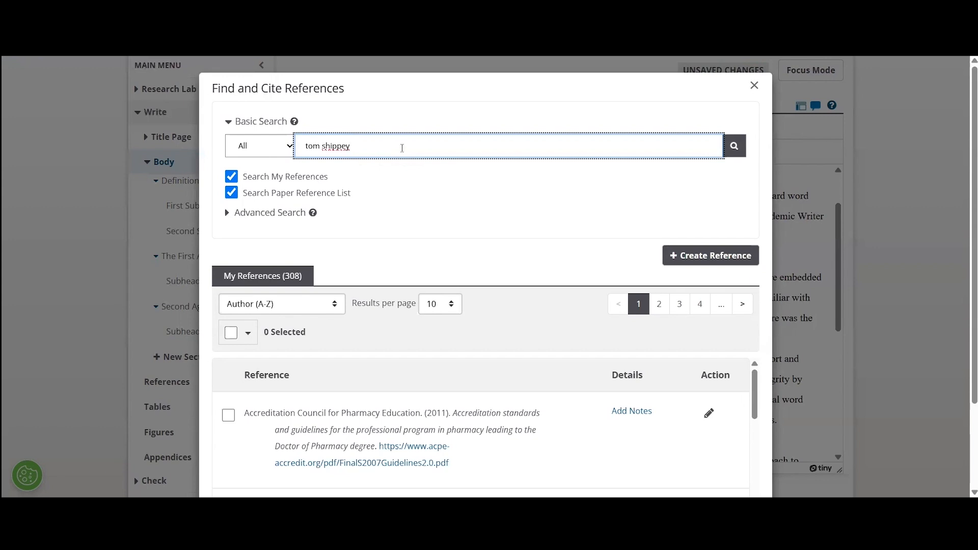
pyautogui.press('Return')
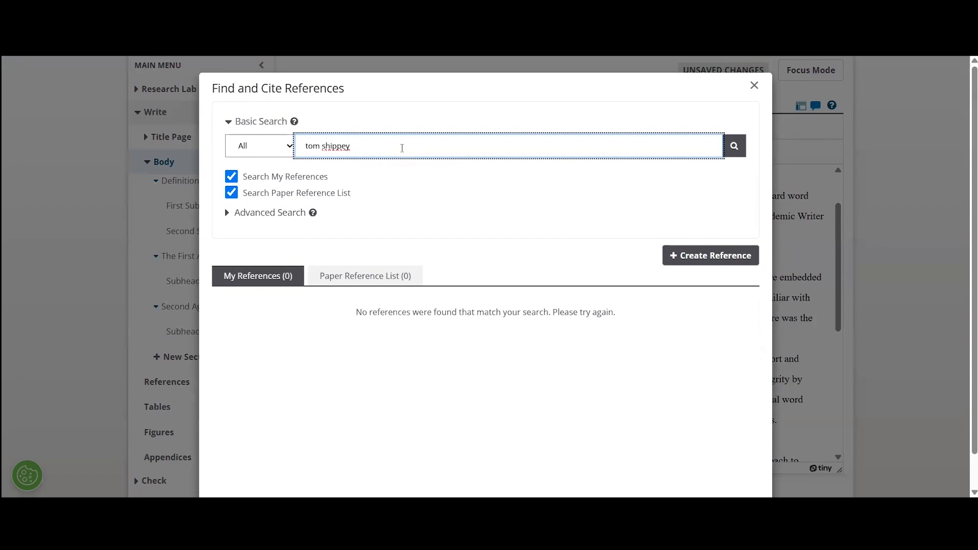
pyautogui.press('BackSpace')
pyautogui.press('BackSpace')
pyautogui.press('BackSpace')
pyautogui.press('BackSpace')
pyautogui.press('Return')
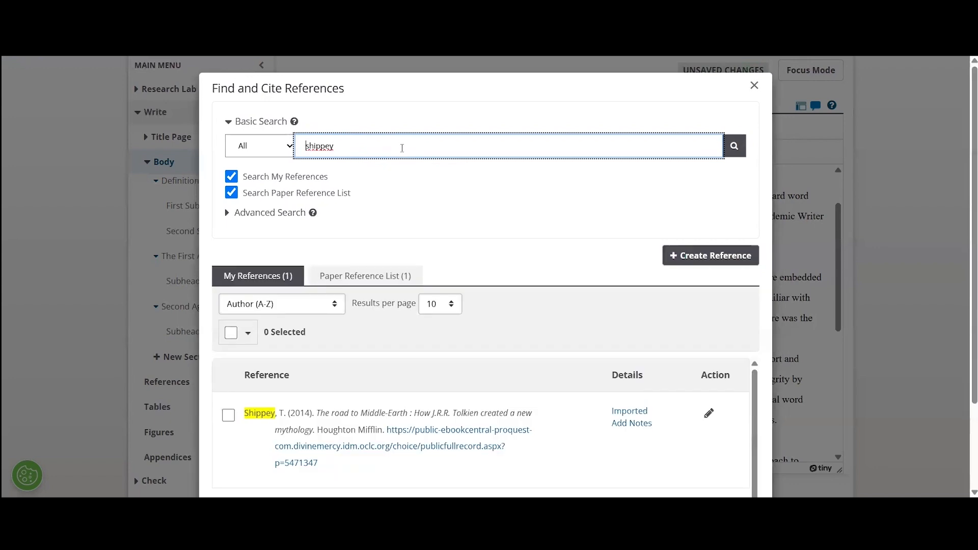
pyautogui.scroll(-1, 331, 334)
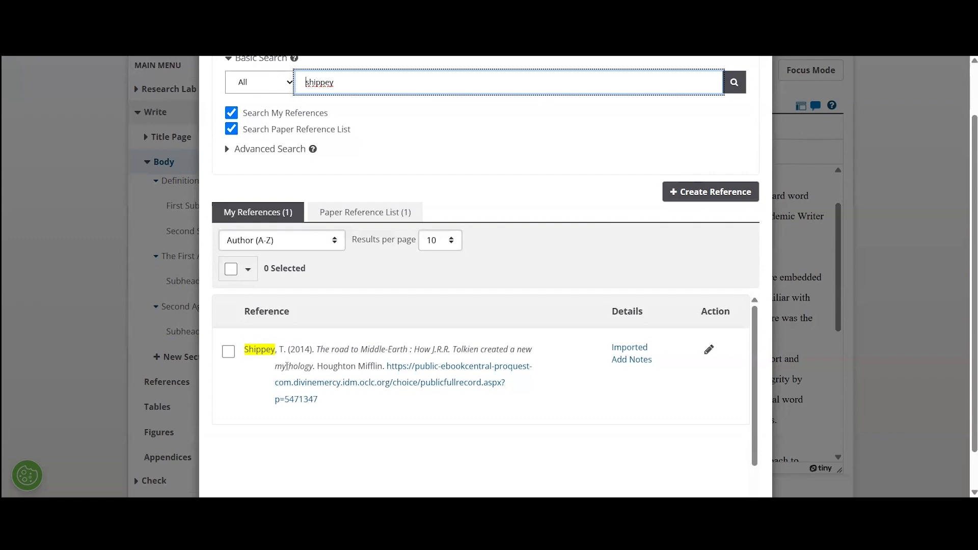
# Cite Shippey 2014 as a quotation on page 123 and delete the stray word Tome.
pyautogui.click(229, 351)
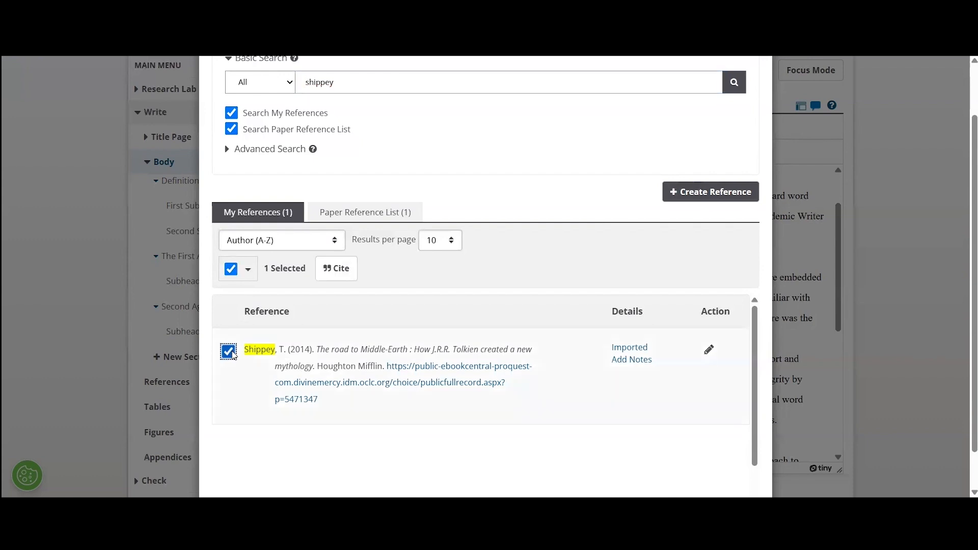
pyautogui.click(335, 270)
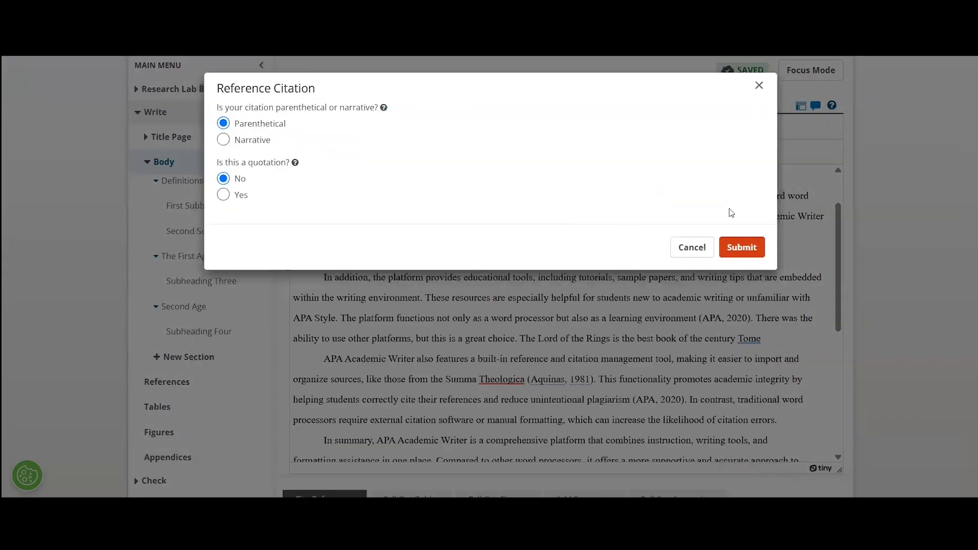
pyautogui.click(223, 195)
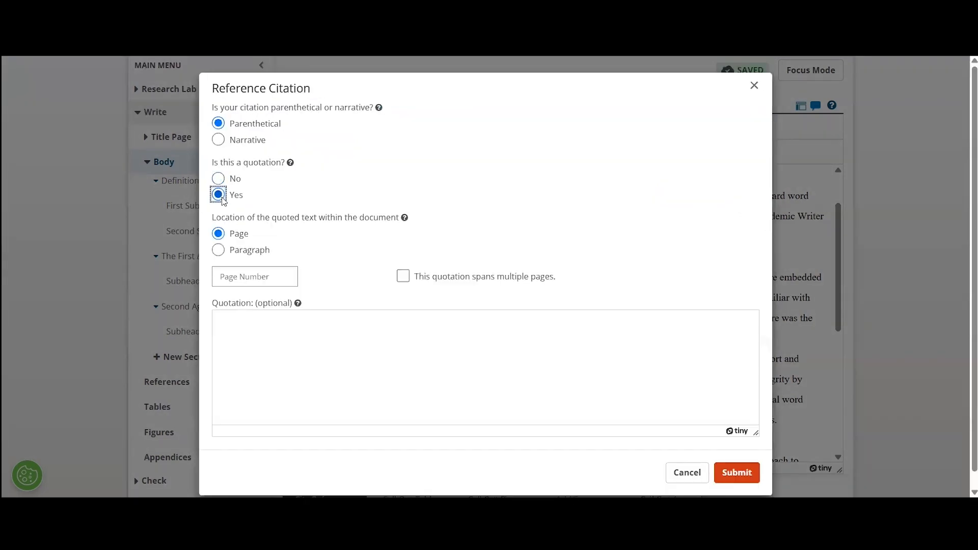
pyautogui.click(240, 282)
pyautogui.write('123')
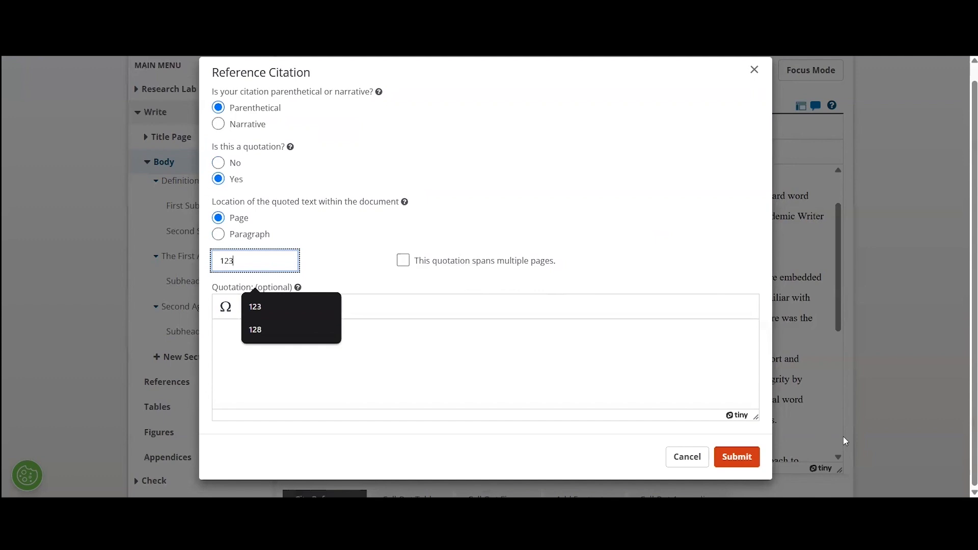
pyautogui.click(736, 457)
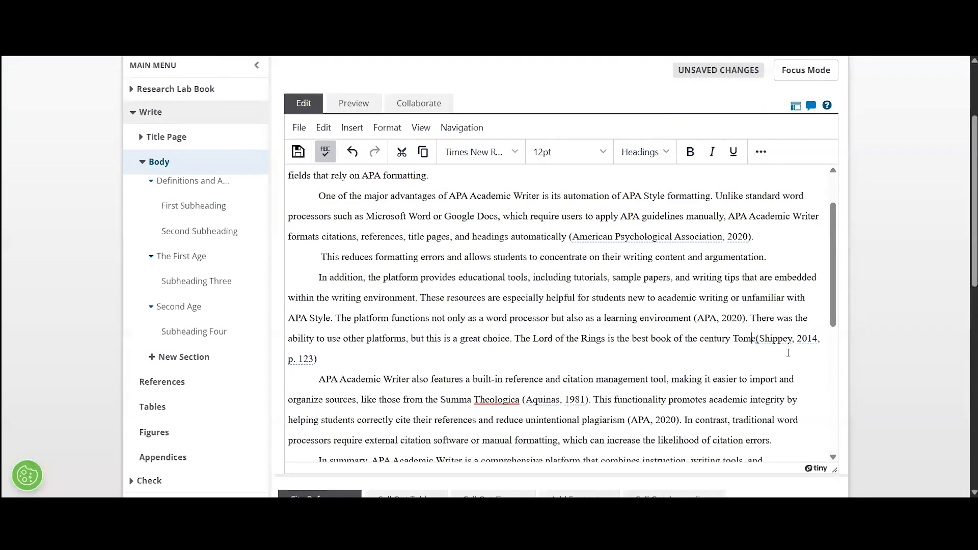
pyautogui.press('BackSpace')
pyautogui.press('BackSpace')
pyautogui.press('BackSpace')
pyautogui.press('BackSpace')
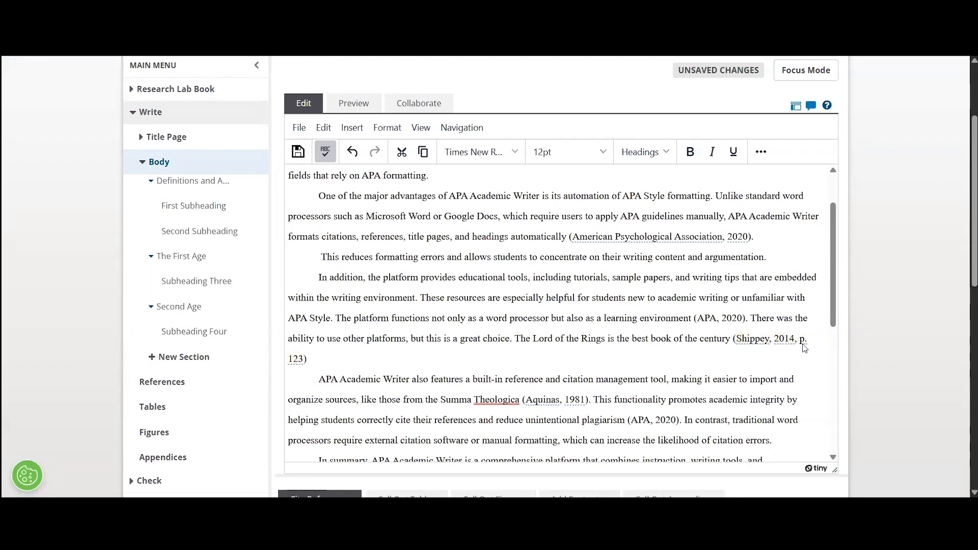
# Put a period after '123)', review the Paper Reference List, and place the cursor after the APA 2020 citation.
pyautogui.write('.')
pyautogui.scroll(-6, 937, 317)
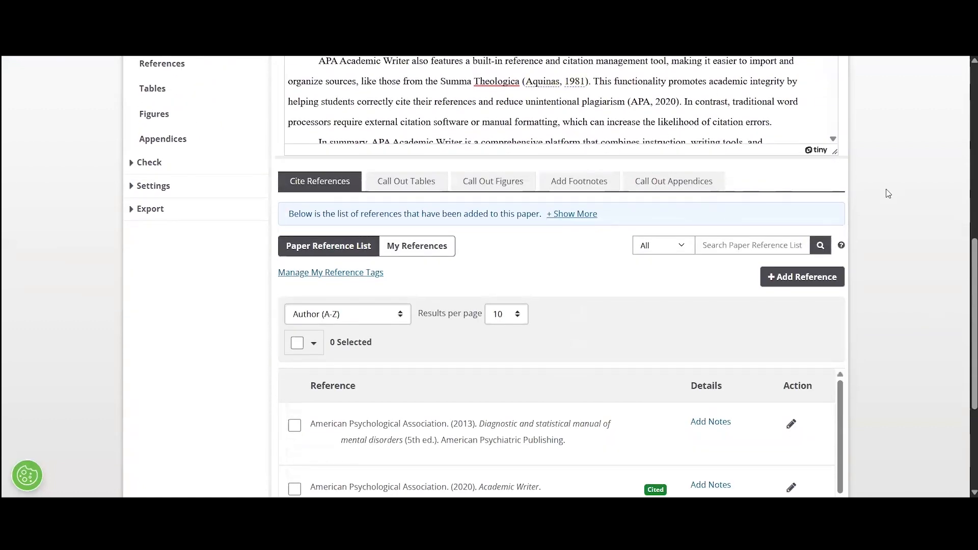
pyautogui.scroll(-2, 885, 192)
pyautogui.scroll(-4, 732, 365)
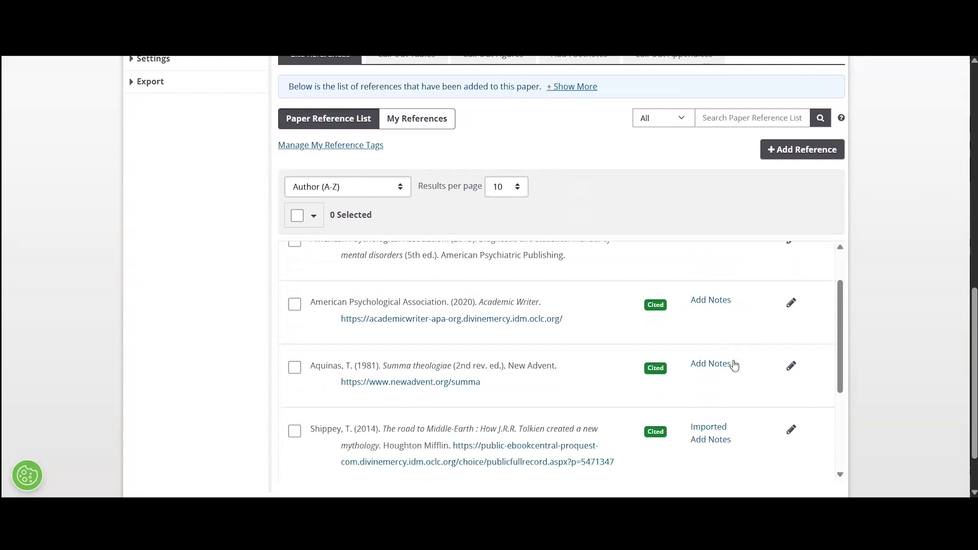
pyautogui.scroll(4, 737, 363)
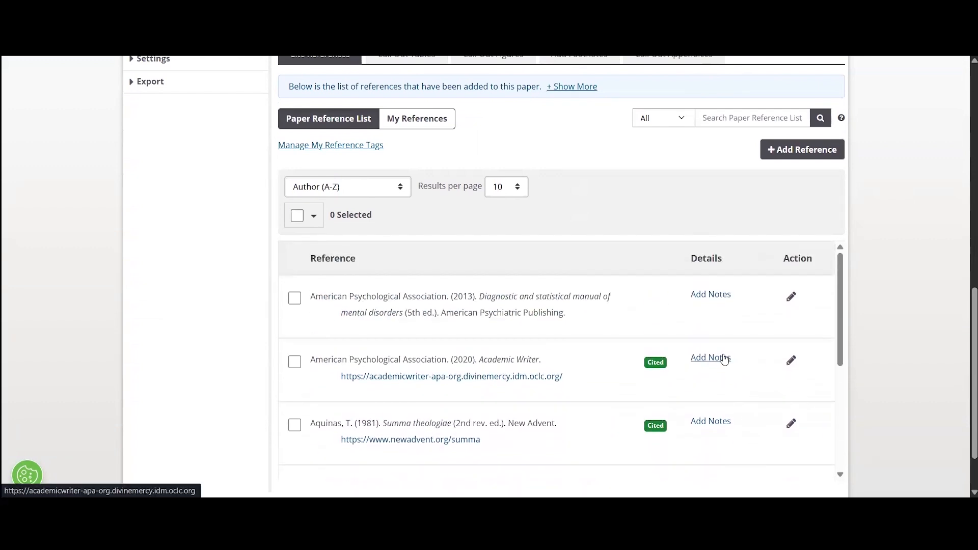
pyautogui.scroll(-1, 529, 371)
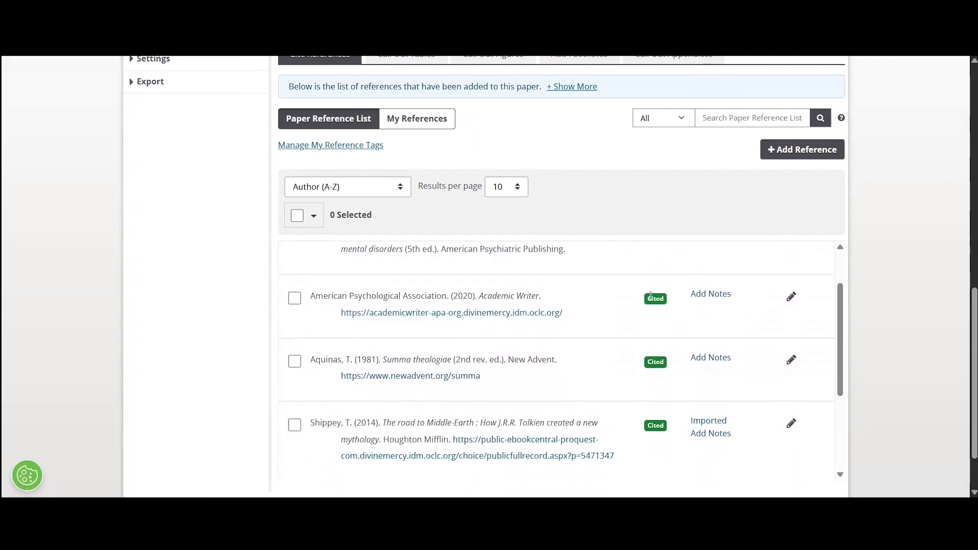
pyautogui.scroll(1, 650, 297)
pyautogui.scroll(-3, 648, 300)
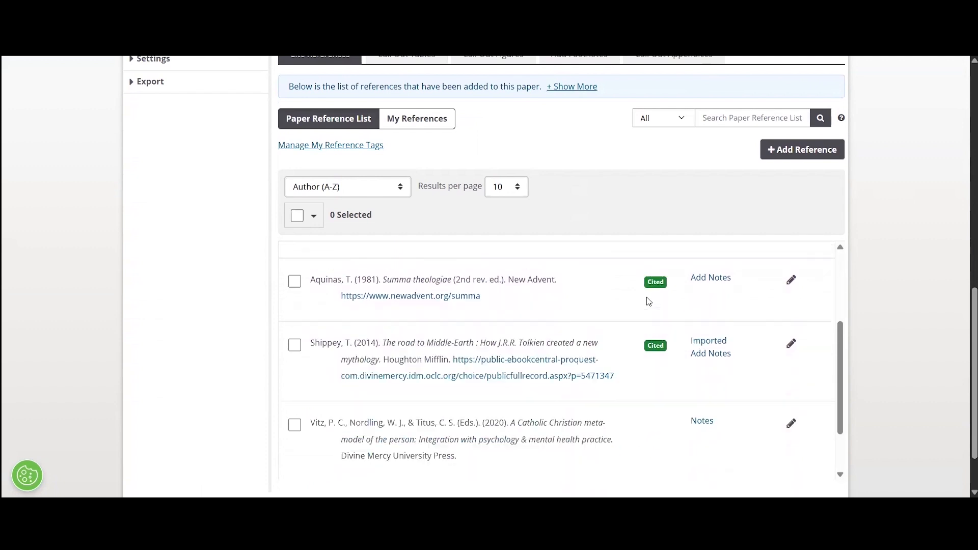
pyautogui.scroll(4, 650, 293)
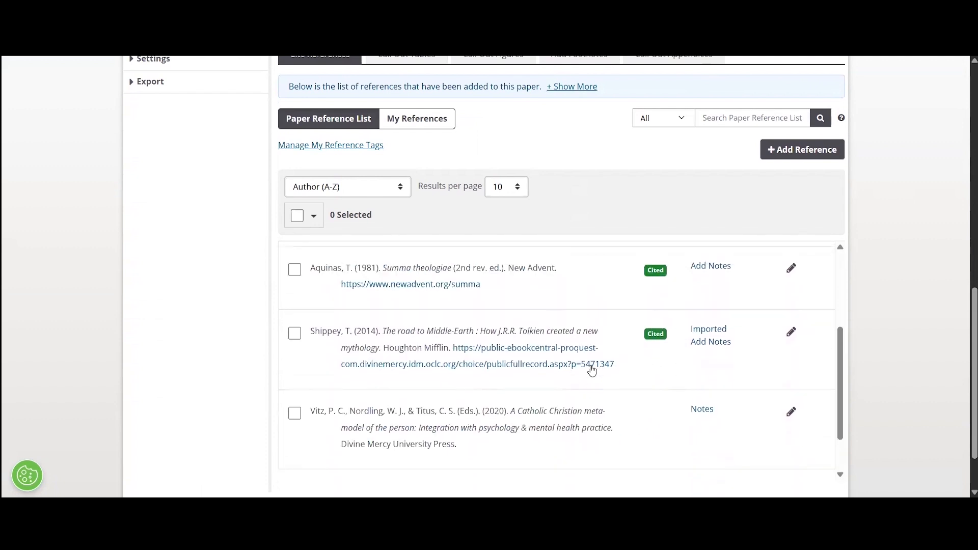
pyautogui.scroll(8, 638, 347)
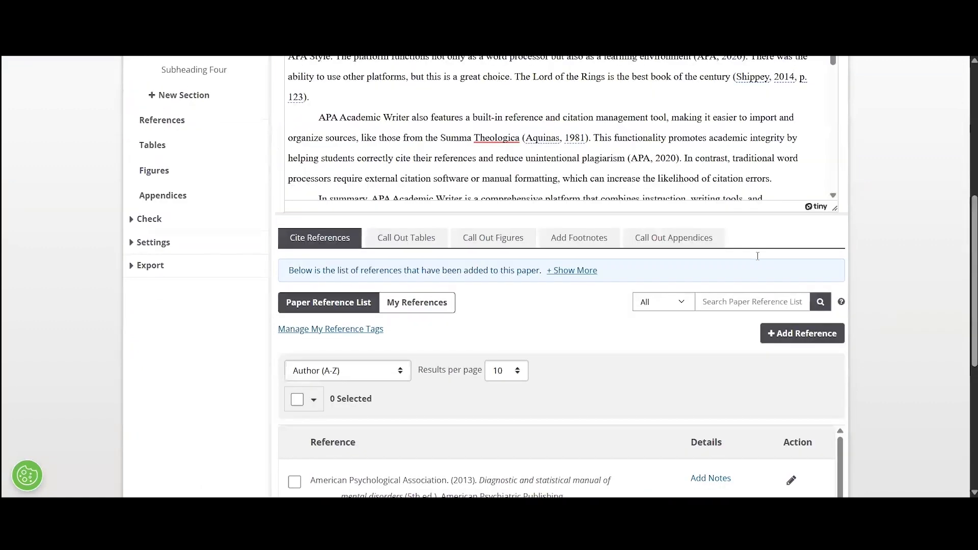
pyautogui.scroll(-5, 910, 305)
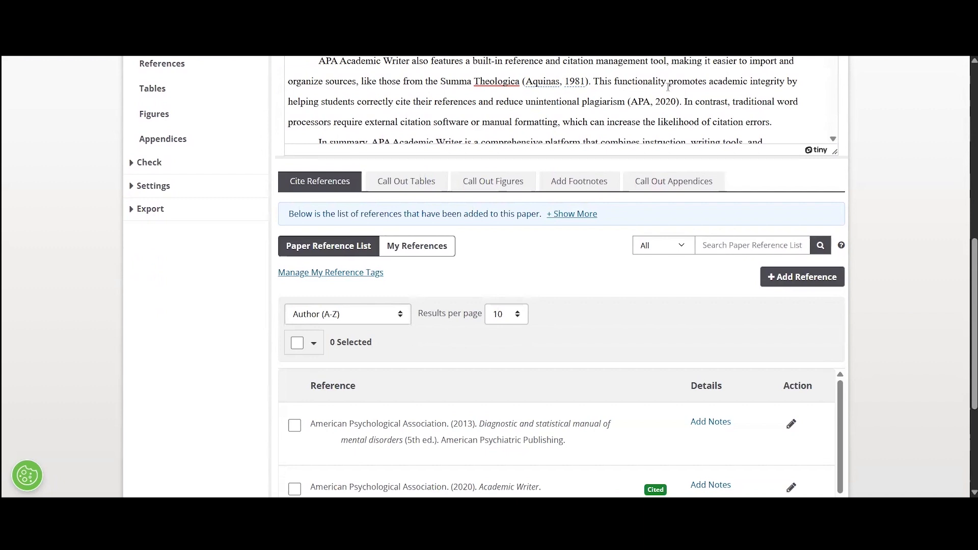
pyautogui.scroll(-1, 627, 333)
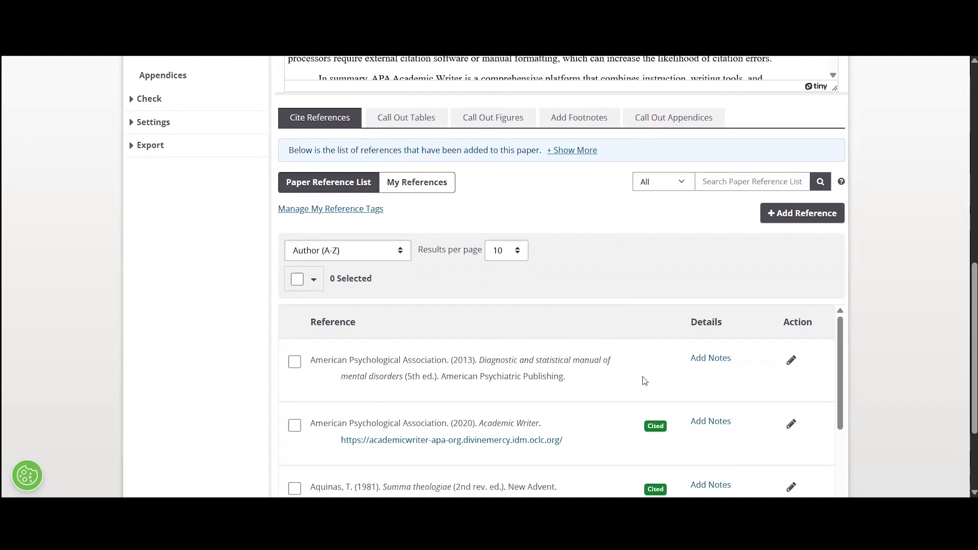
pyautogui.scroll(-1, 648, 376)
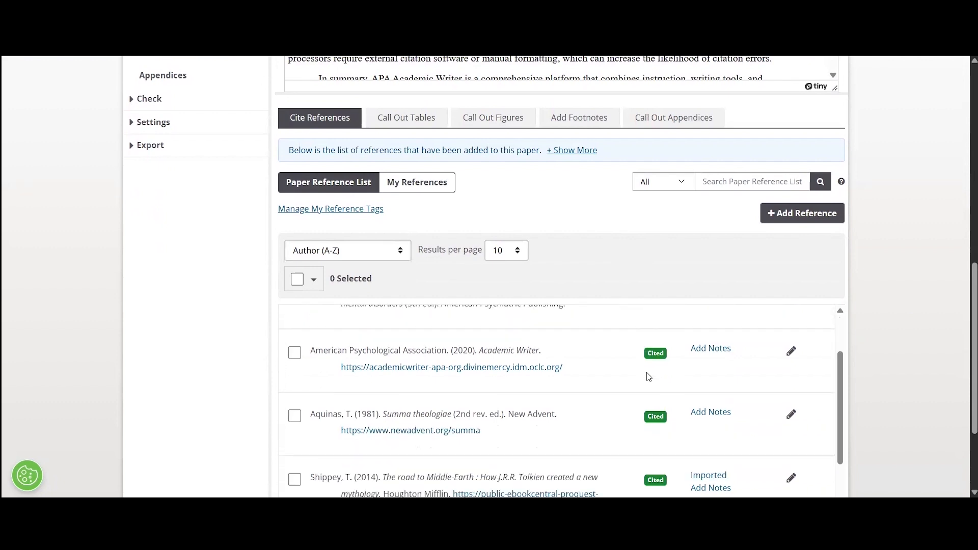
pyautogui.scroll(-2, 648, 376)
pyautogui.scroll(-1, 939, 378)
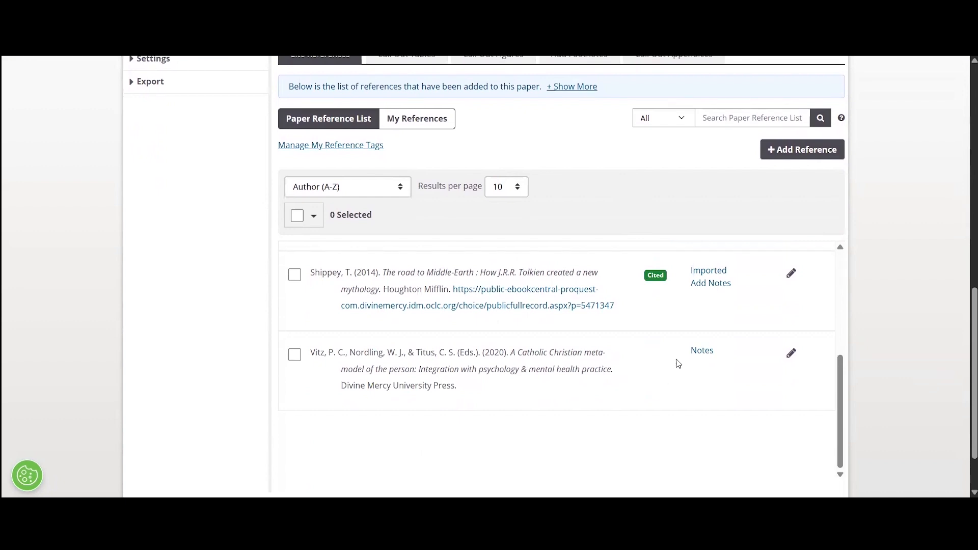
pyautogui.scroll(5, 683, 367)
pyautogui.scroll(5, 913, 349)
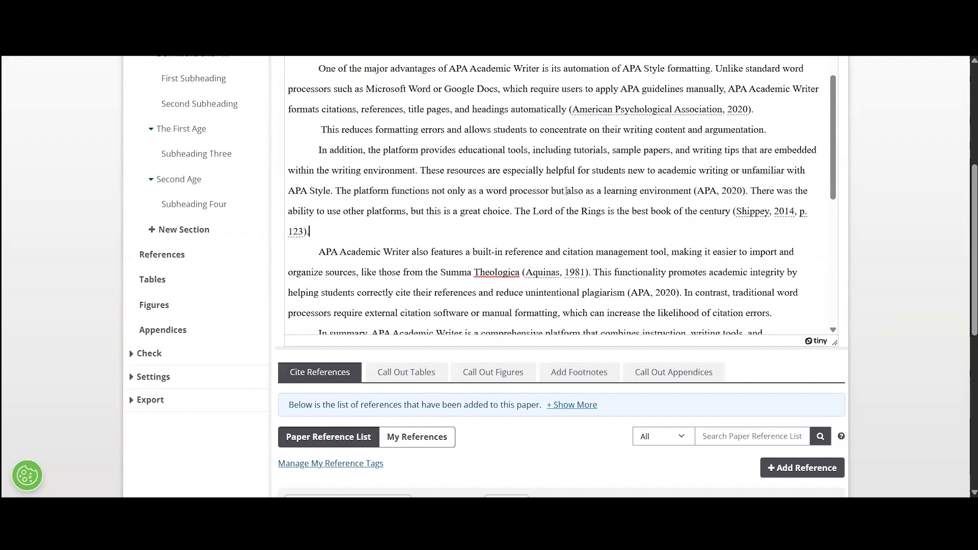
pyautogui.scroll(-1, 591, 184)
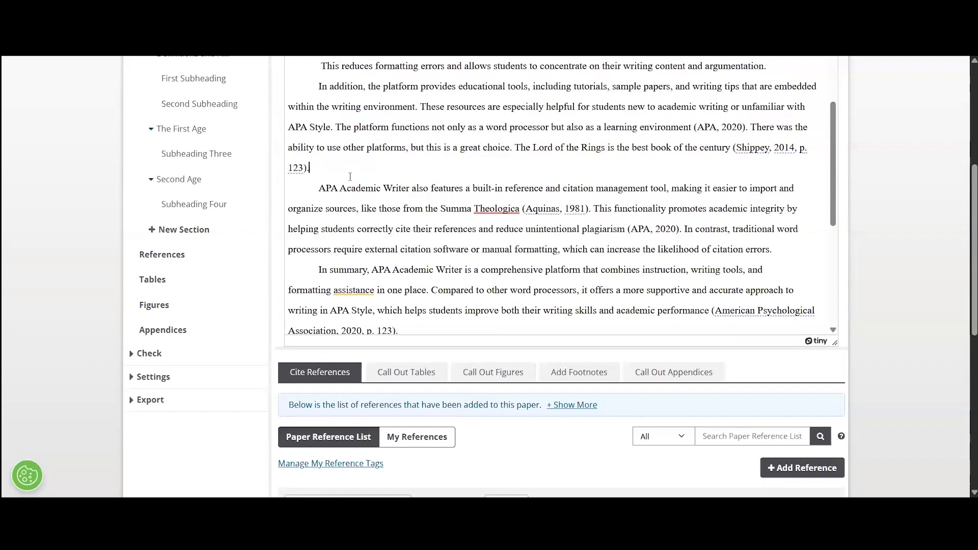
pyautogui.scroll(2, 350, 176)
pyautogui.click(756, 172)
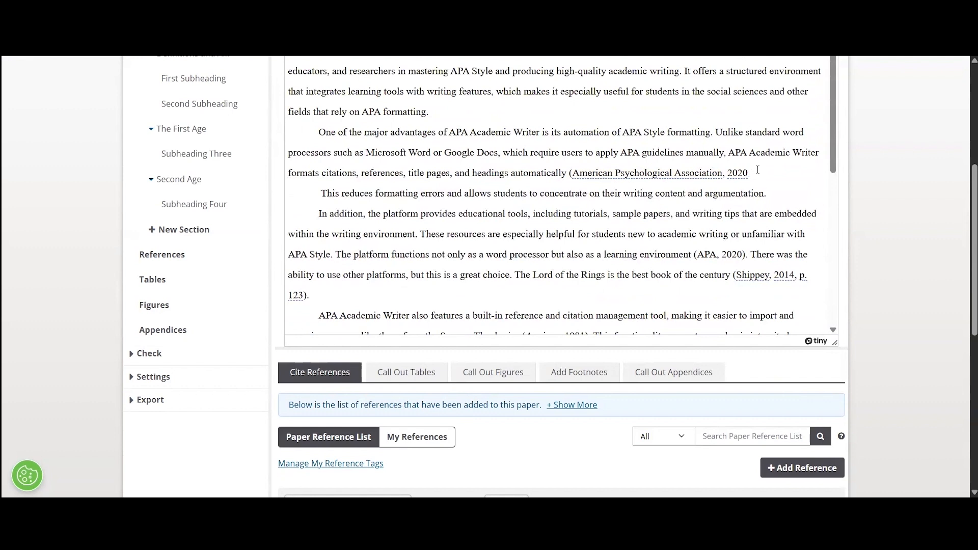
# Insert a citation for the Vitz et al. (2020) reference.
pyautogui.scroll(1, 912, 288)
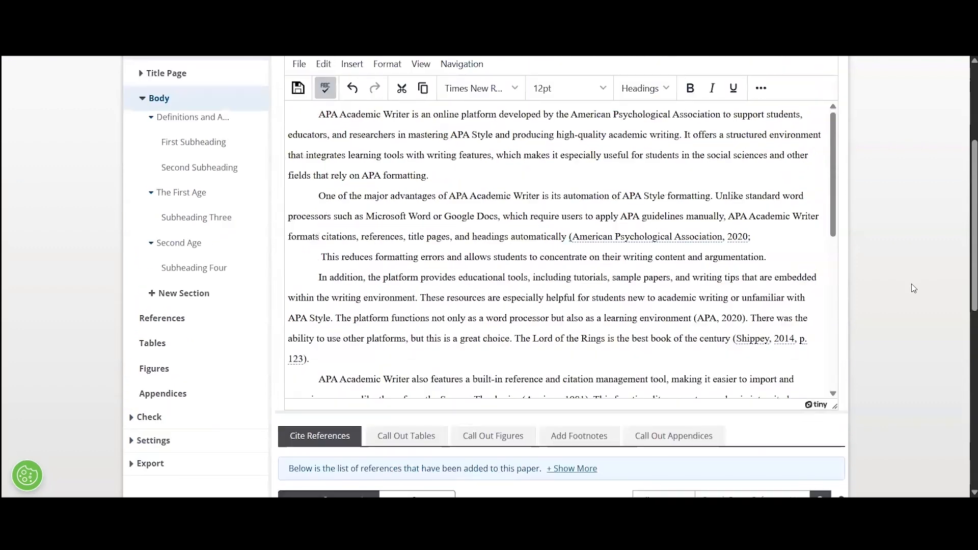
pyautogui.scroll(-7, 922, 287)
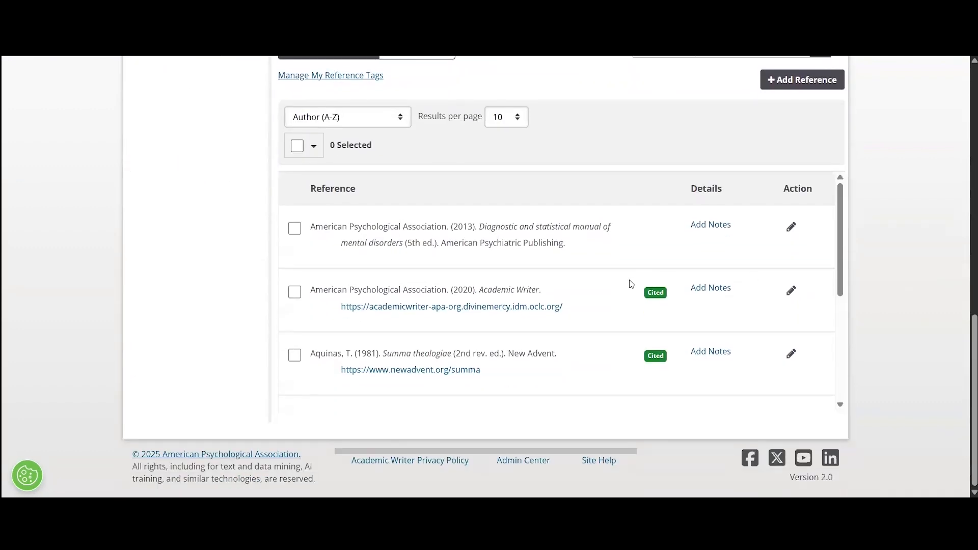
pyautogui.scroll(-5, 631, 286)
pyautogui.click(295, 284)
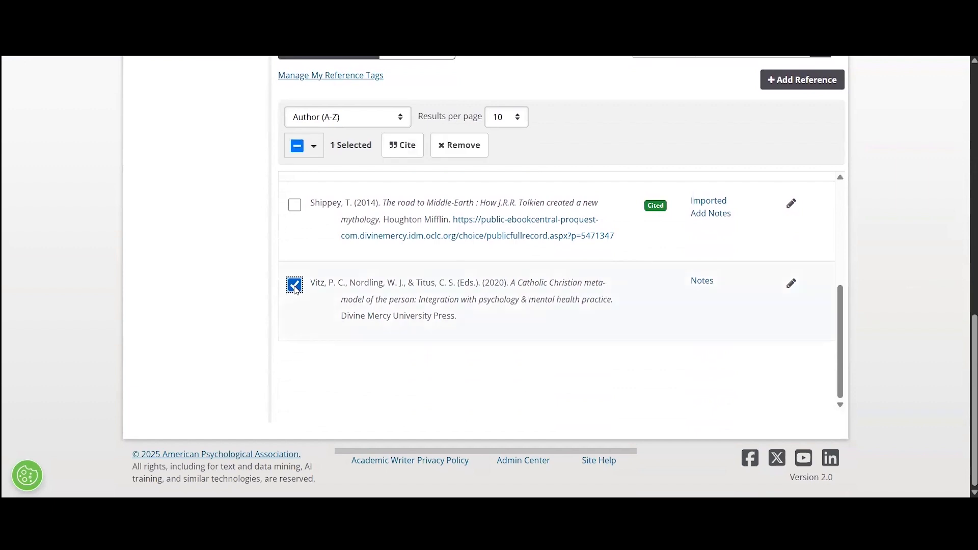
pyautogui.click(412, 153)
pyautogui.click(742, 250)
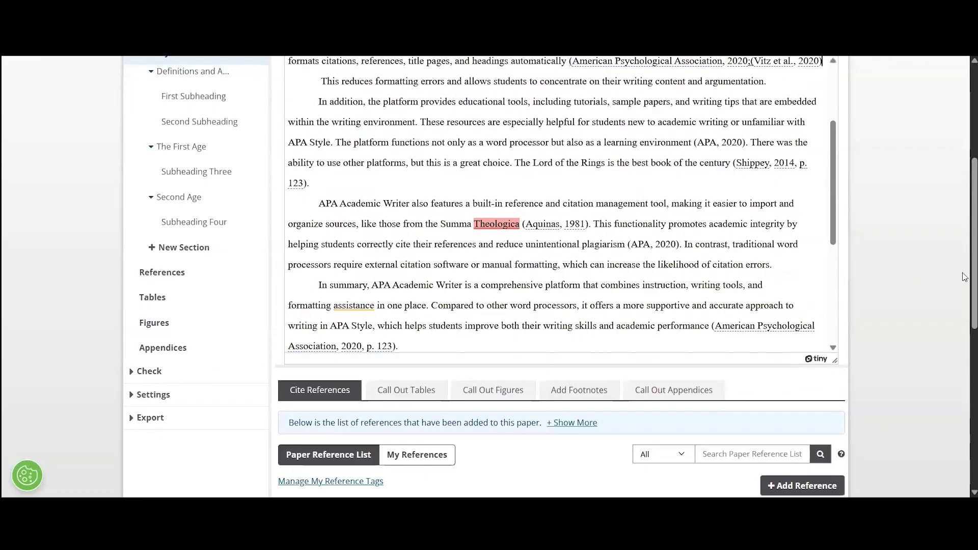
# Merge the two citations into one, joined with a semicolon.
pyautogui.scroll(5, 909, 277)
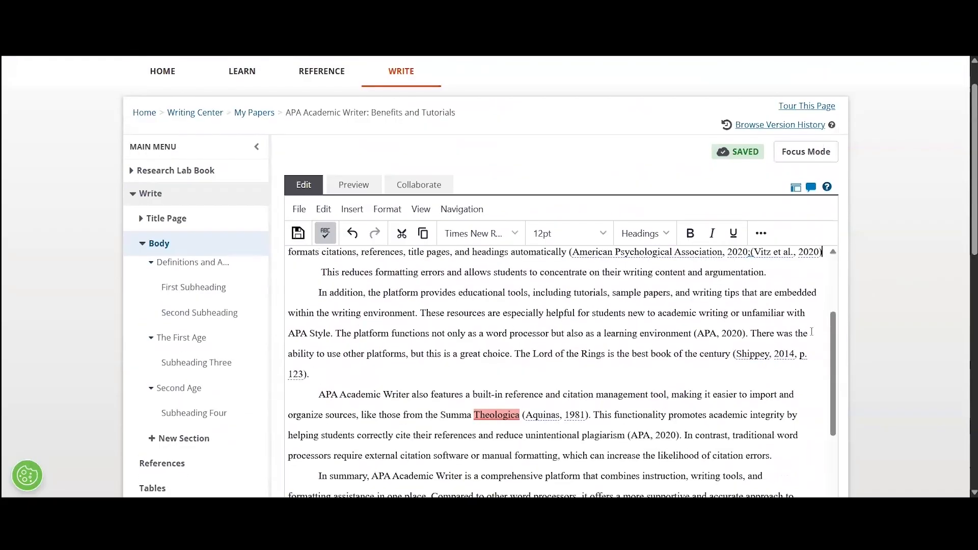
pyautogui.scroll(2, 780, 335)
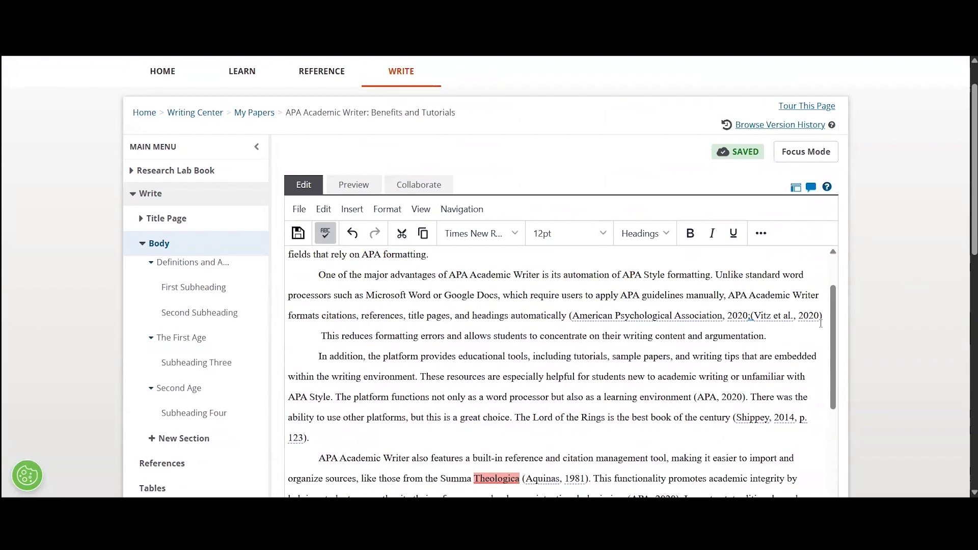
pyautogui.press('Left')
pyautogui.press('Left')
pyautogui.press('Left')
pyautogui.press('Left')
pyautogui.press('Left')
pyautogui.press('Left')
pyautogui.press('Left')
pyautogui.press('Left')
pyautogui.press('Left')
pyautogui.press('Left')
pyautogui.press('Left')
pyautogui.press('Left')
pyautogui.press('Left')
pyautogui.press('Left')
pyautogui.press('Left')
pyautogui.press('BackSpace')
pyautogui.write(';')
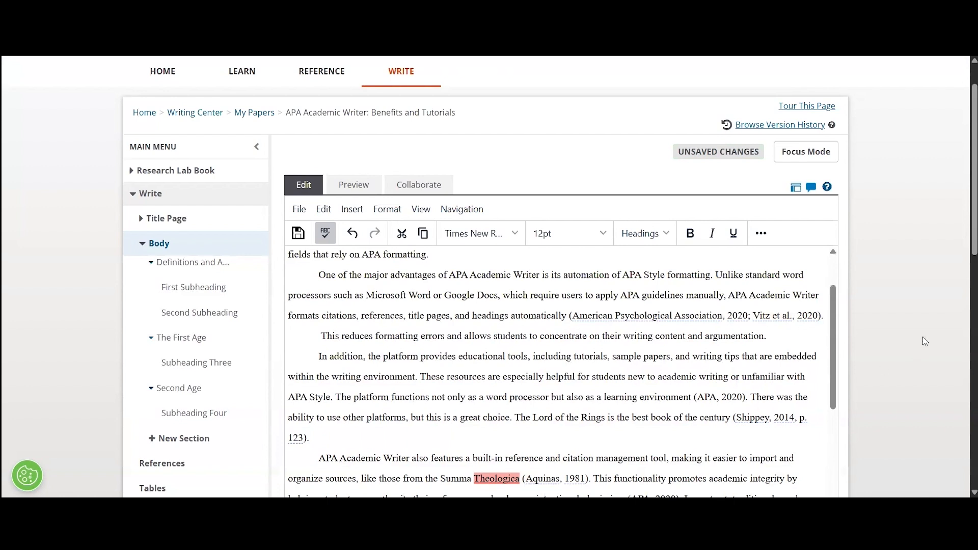
pyautogui.scroll(-1, 883, 306)
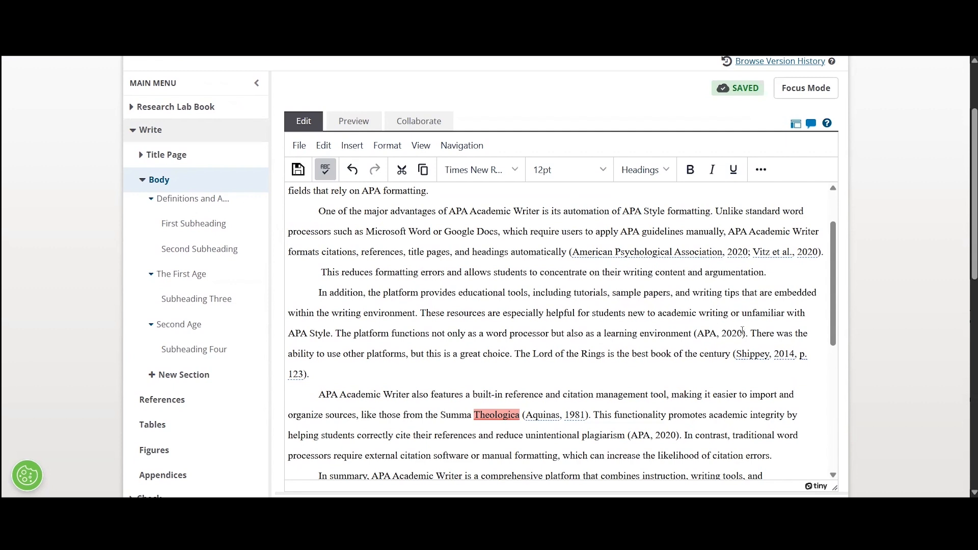
# Ignore the spelling flag on 'Theologica' in Summa Theologica beside the Aquinas citation.
pyautogui.scroll(-1, 715, 302)
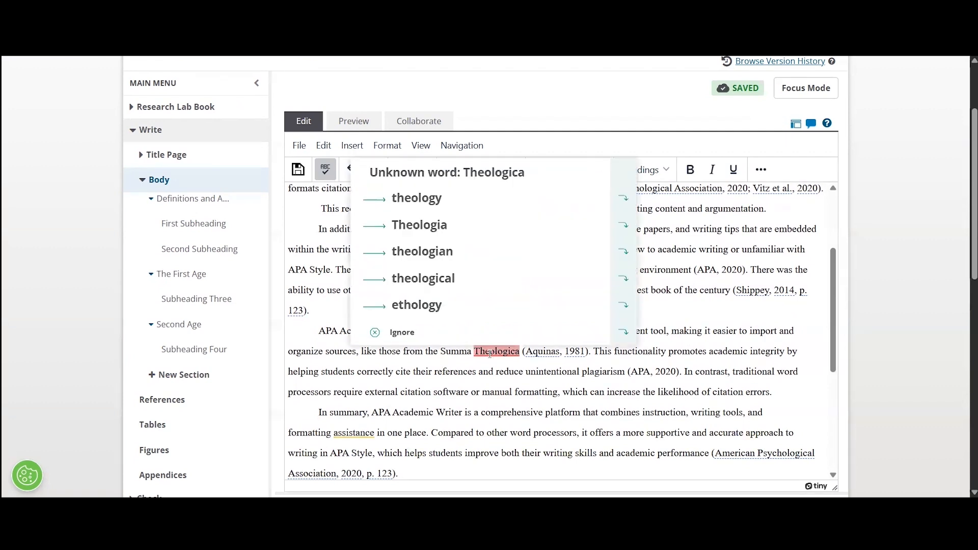
pyautogui.click(504, 352)
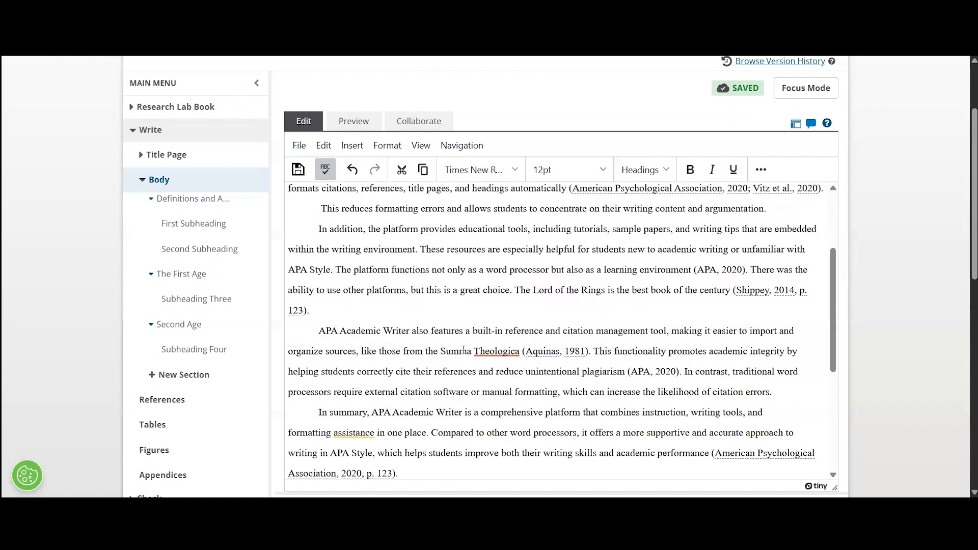
pyautogui.click(487, 351)
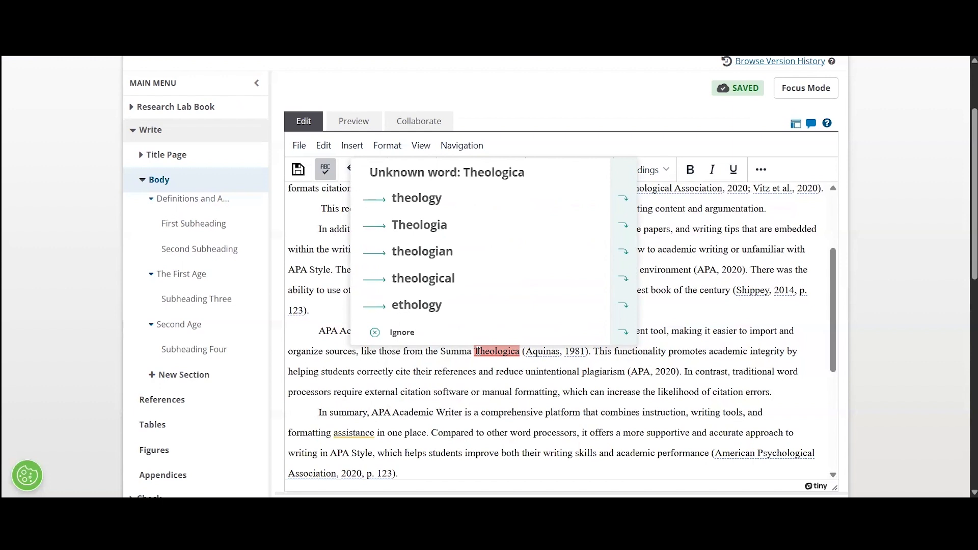
pyautogui.rightClick(503, 350)
pyautogui.click(463, 370)
pyautogui.click(504, 334)
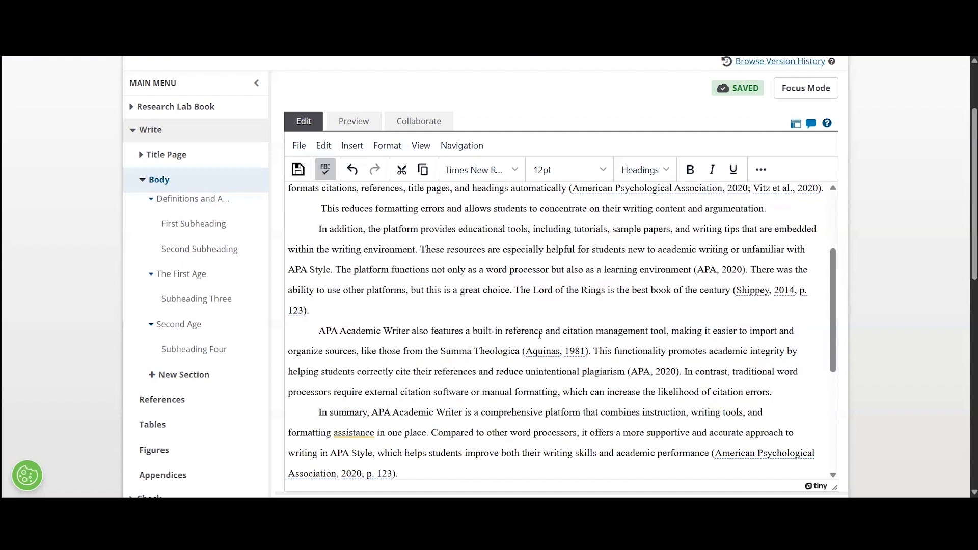
pyautogui.scroll(-2, 540, 334)
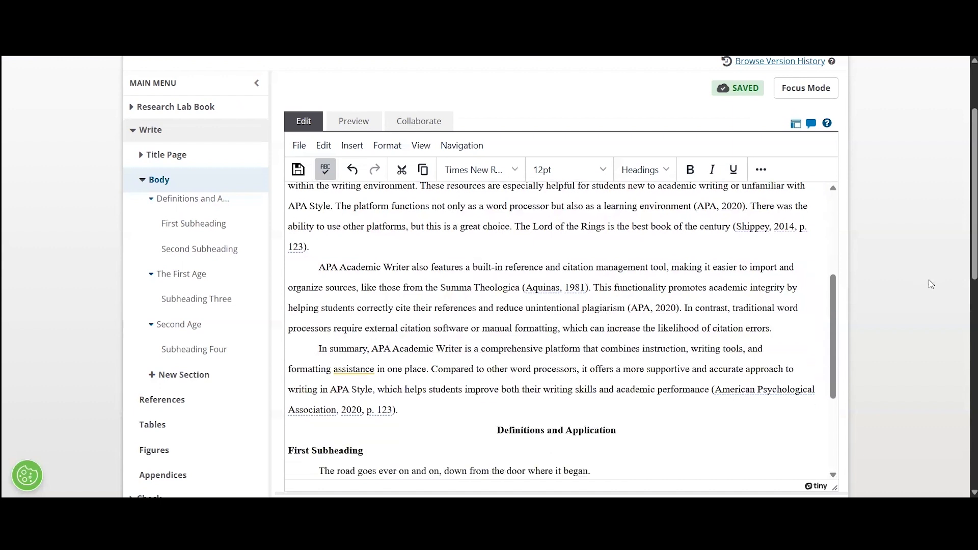
pyautogui.scroll(-1, 932, 285)
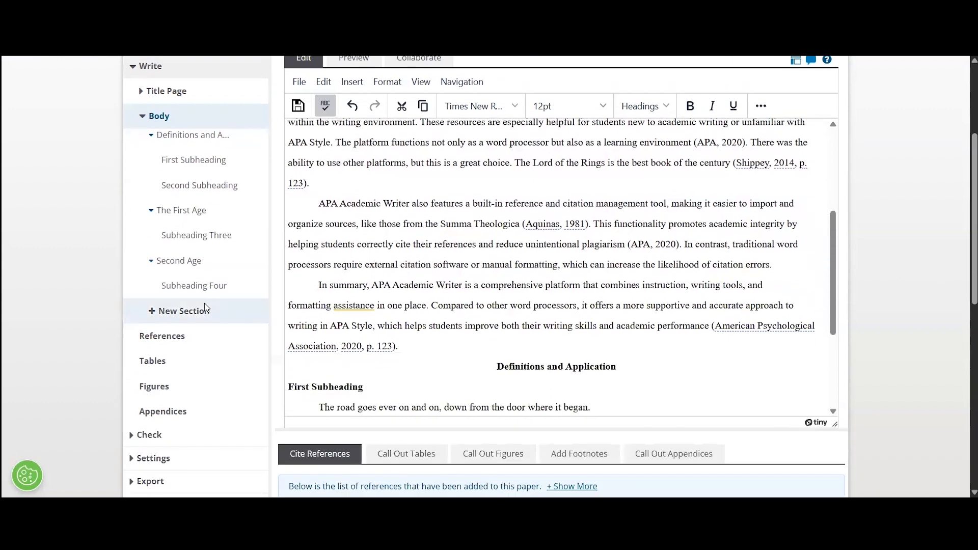
pyautogui.scroll(-1, 214, 306)
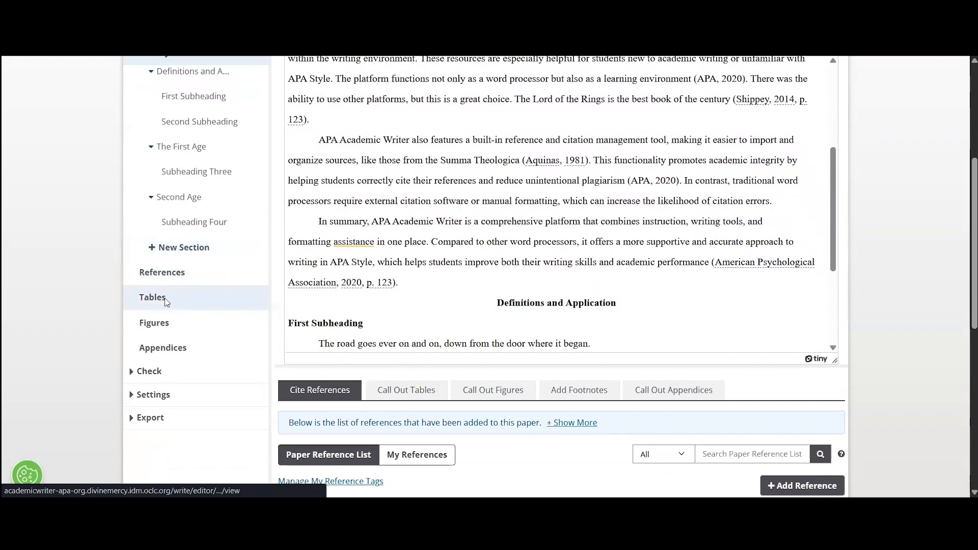
pyautogui.click(200, 297)
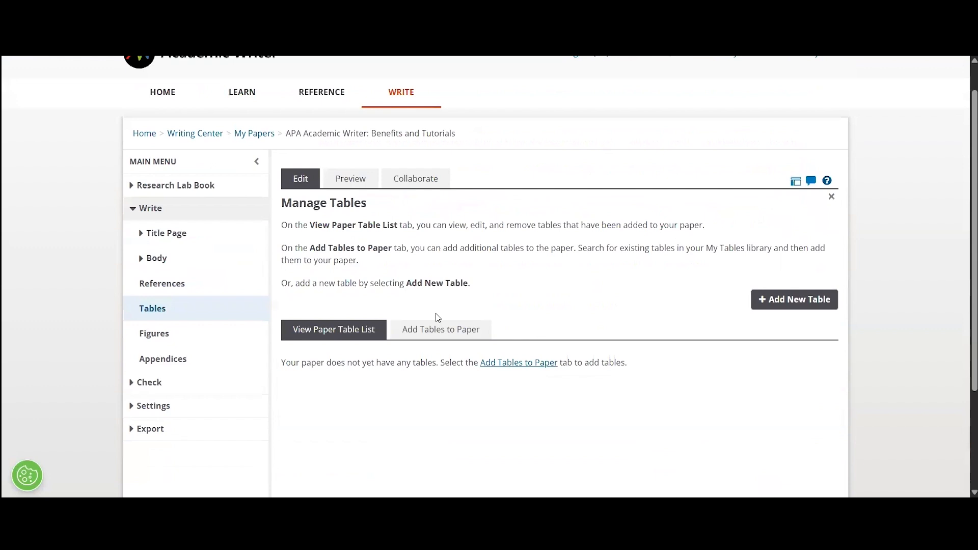
pyautogui.scroll(-1, 438, 317)
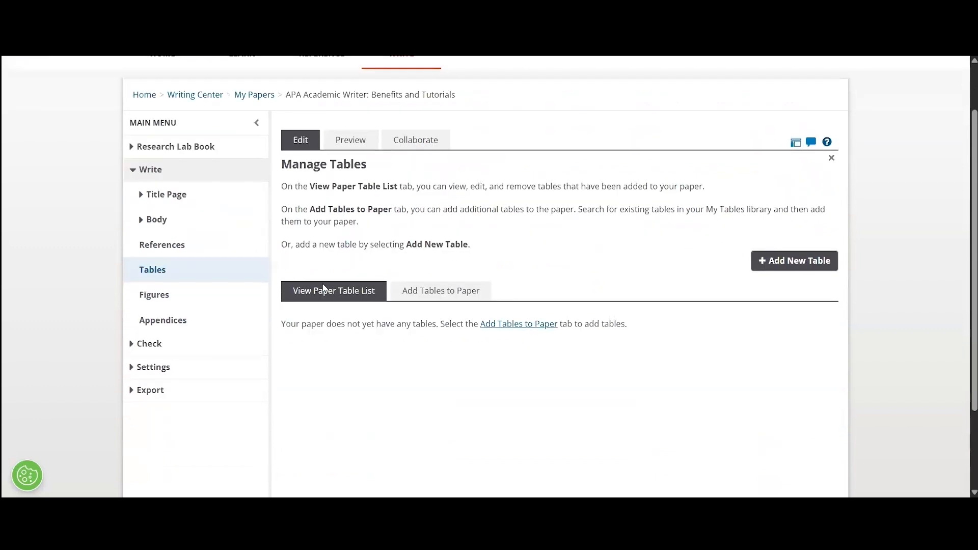
pyautogui.click(174, 220)
pyautogui.scroll(-5, 947, 358)
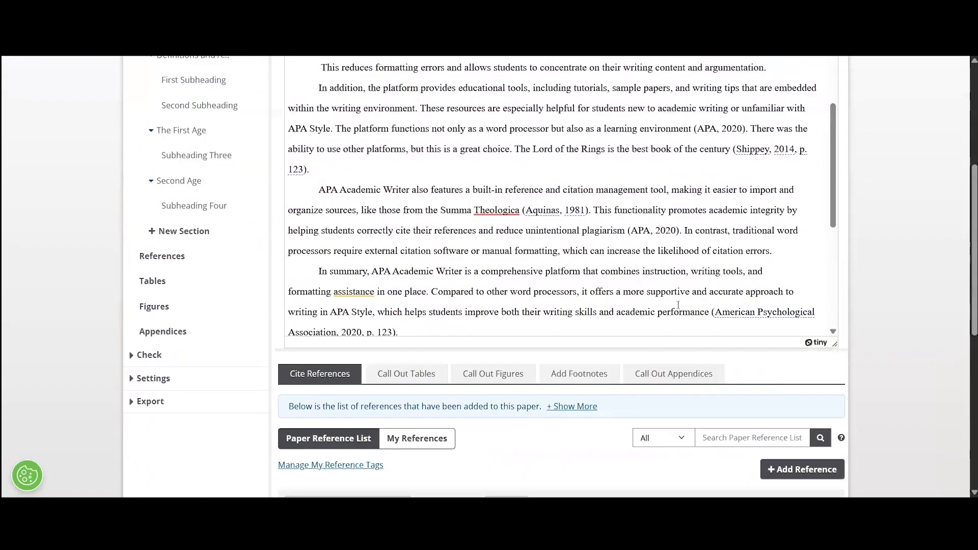
pyautogui.moveTo(418, 231); pyautogui.dragTo(362, 235)
pyautogui.scroll(4, 937, 252)
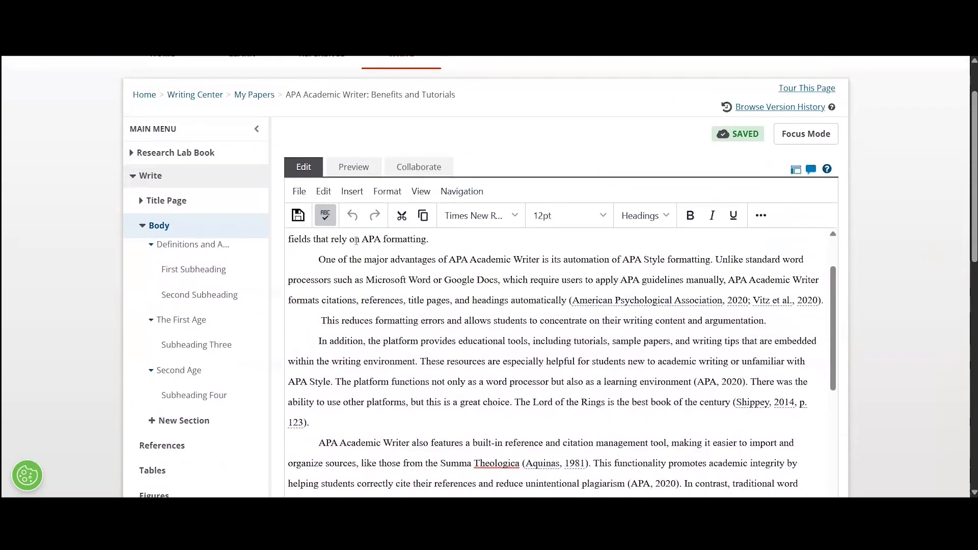
pyautogui.moveTo(215, 325)
pyautogui.click(352, 192)
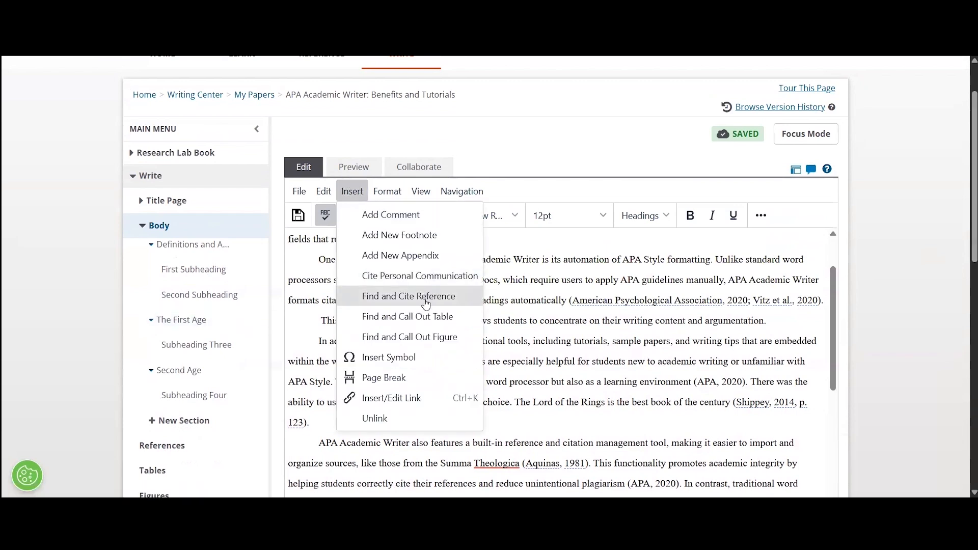
pyautogui.click(405, 320)
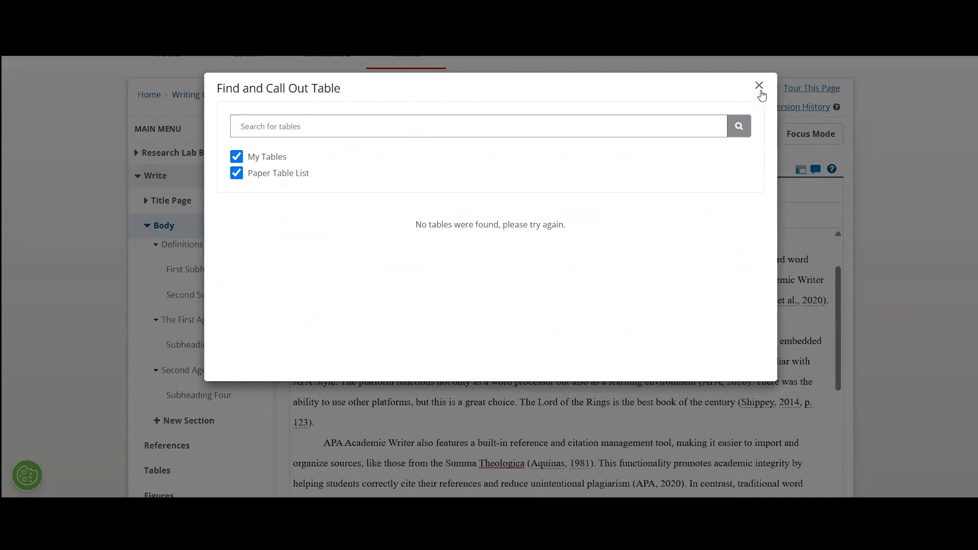
pyautogui.click(759, 87)
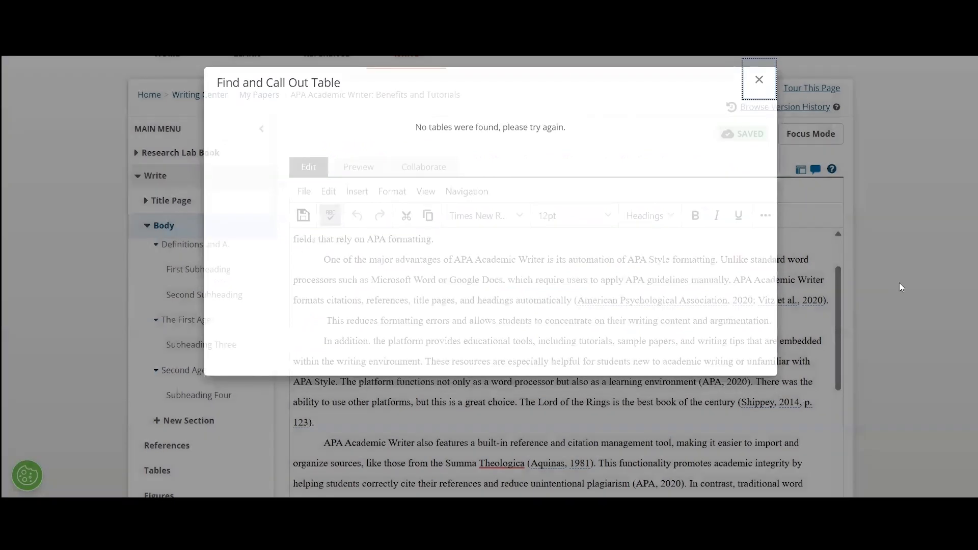
pyautogui.scroll(-5, 885, 280)
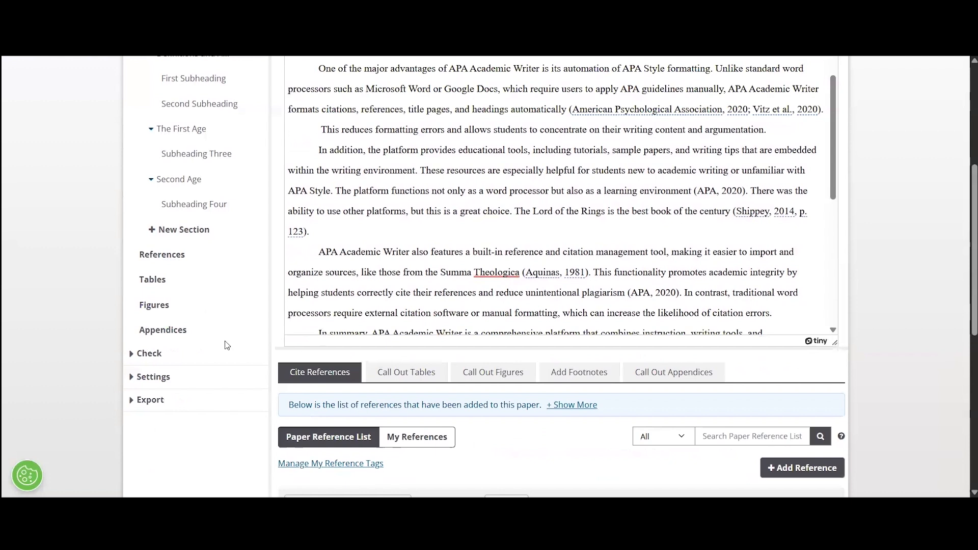
pyautogui.click(133, 354)
# Run the word count check: 372 words in the body, 482 in the full exported paper.
pyautogui.scroll(3, 99, 342)
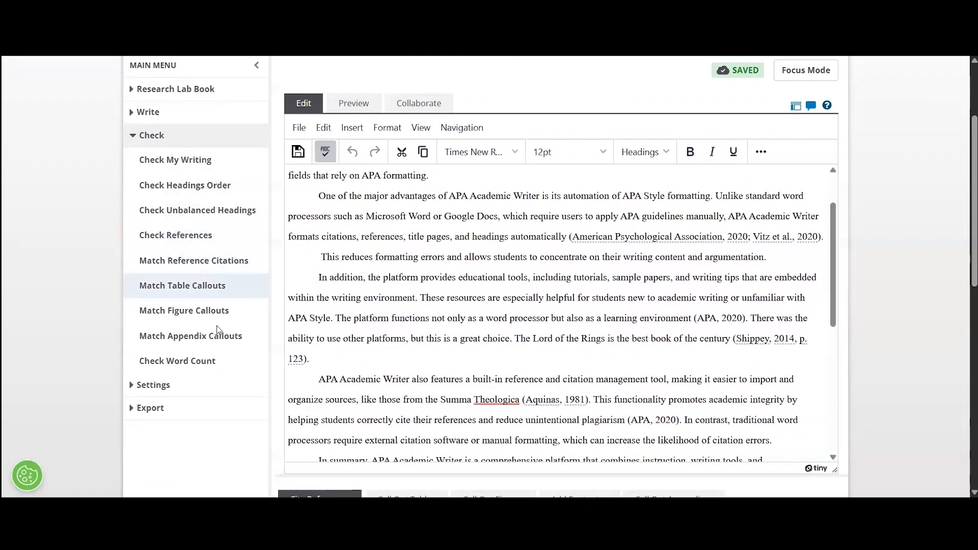
pyautogui.click(205, 362)
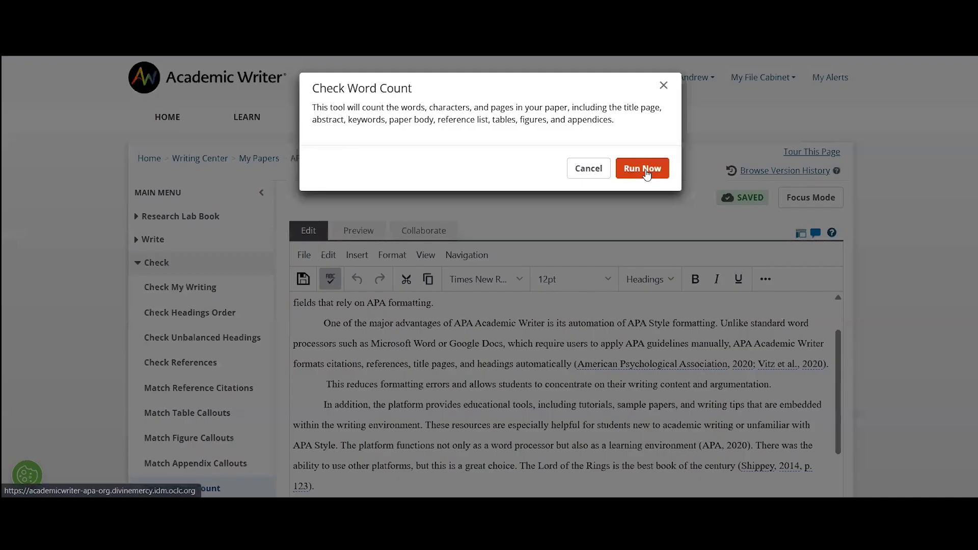
pyautogui.click(644, 169)
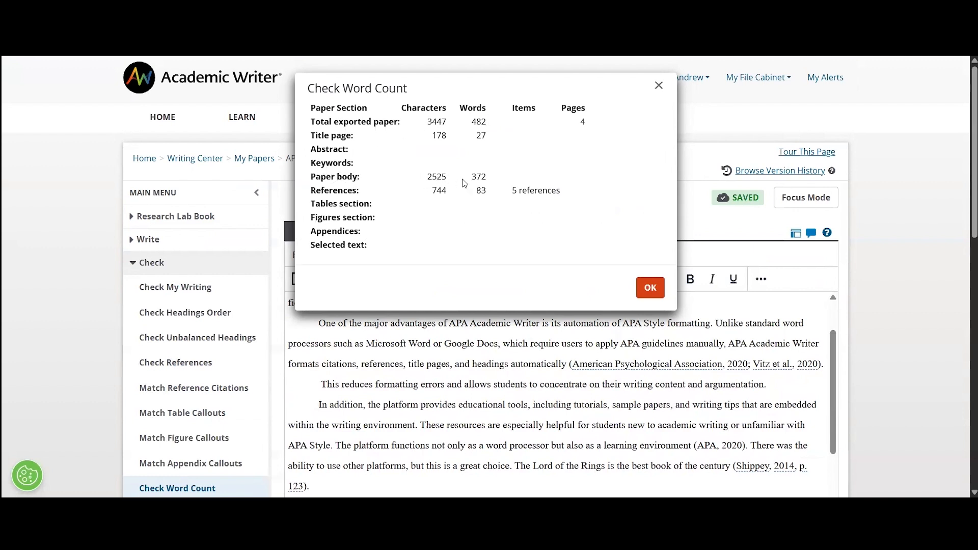
pyautogui.moveTo(468, 179); pyautogui.dragTo(490, 183)
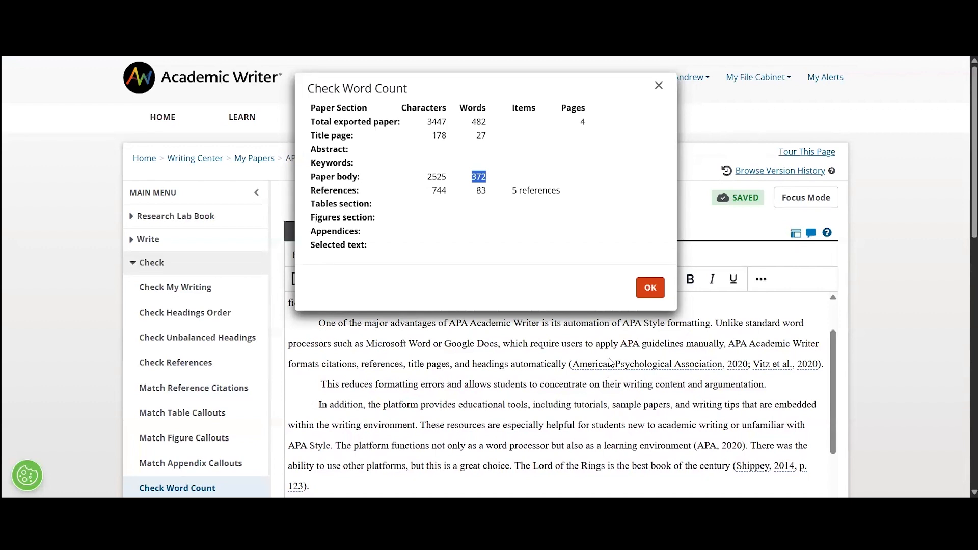
# Dismiss the word count, preview the four-page paper from its title page, and list export options.
pyautogui.click(652, 293)
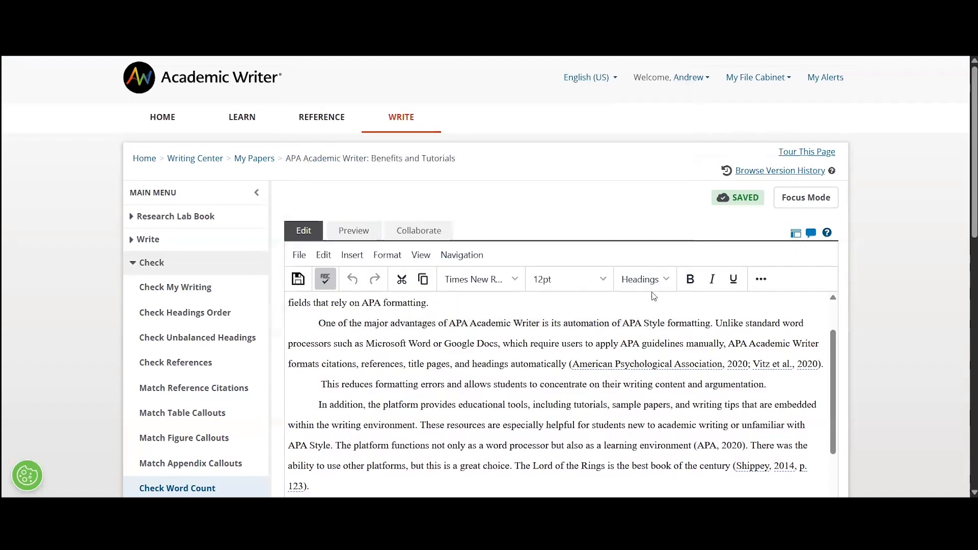
pyautogui.scroll(-1, 612, 254)
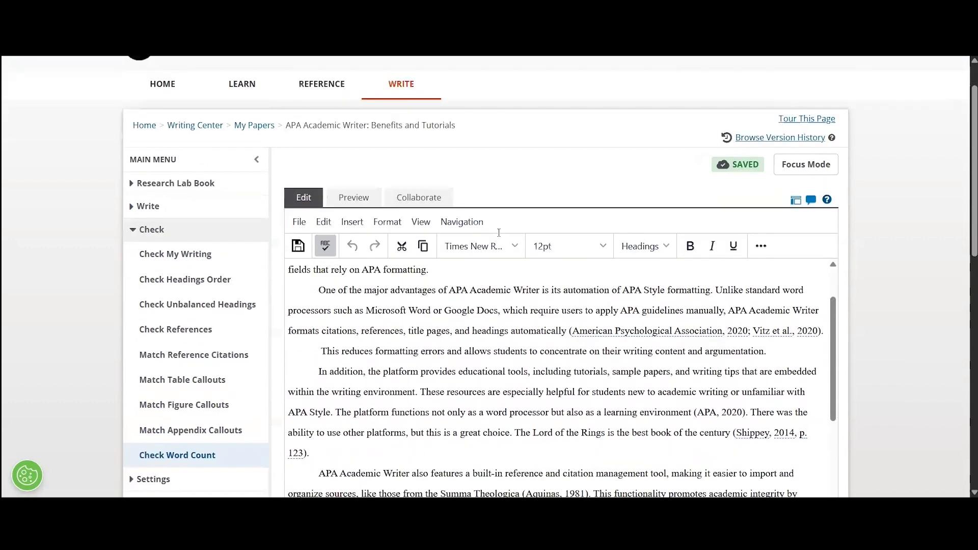
pyautogui.click(351, 166)
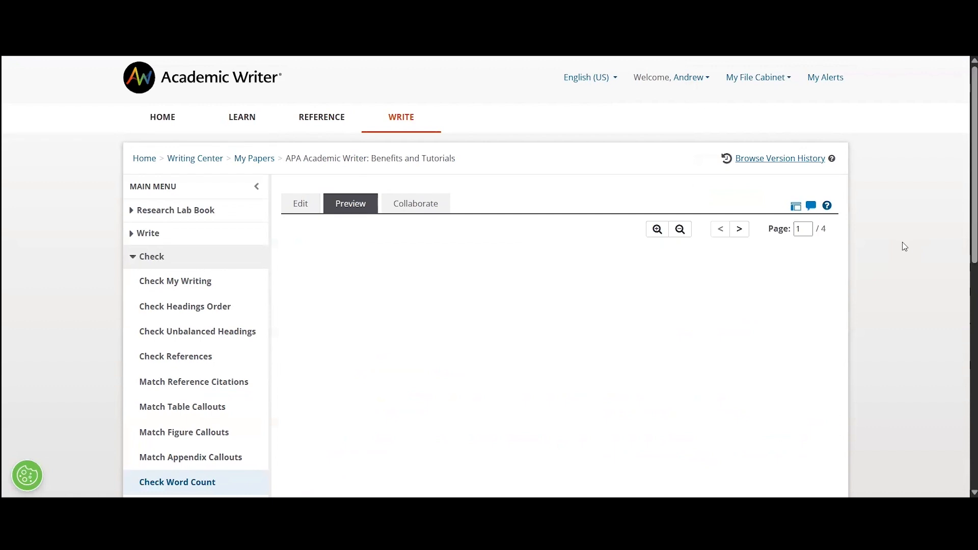
pyautogui.scroll(-2, 866, 229)
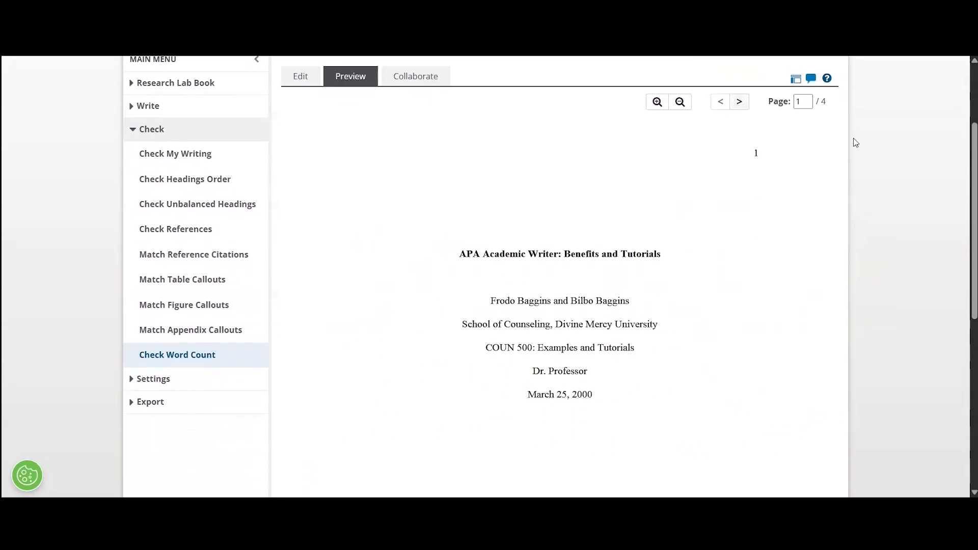
pyautogui.scroll(-1, 851, 144)
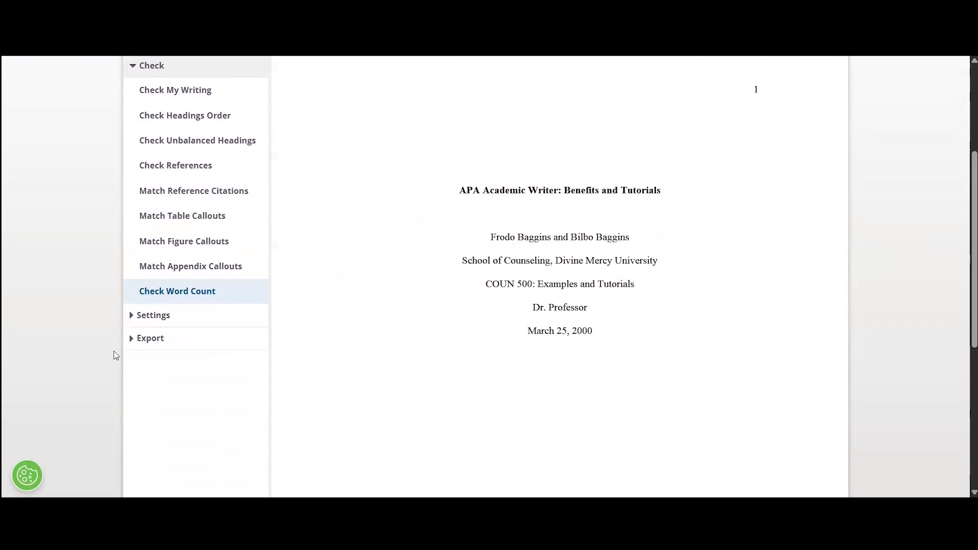
pyautogui.click(132, 338)
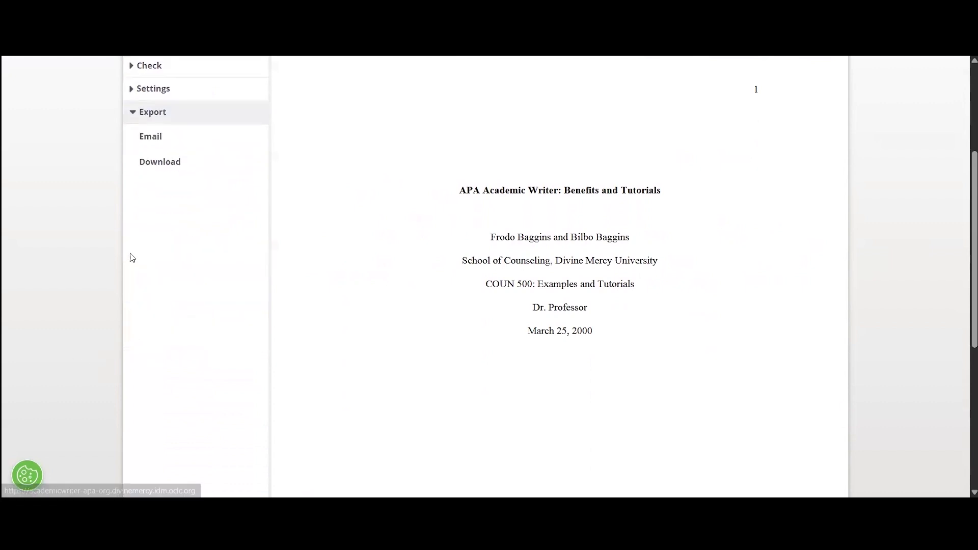
pyautogui.scroll(2, 129, 258)
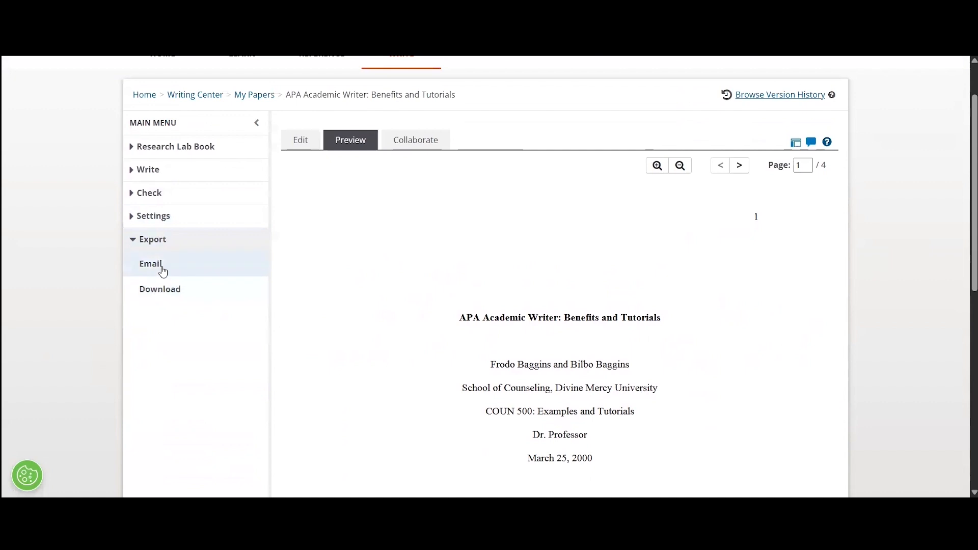
# Look over the Word and PDF download options, then return to the Body editor.
pyautogui.click(168, 290)
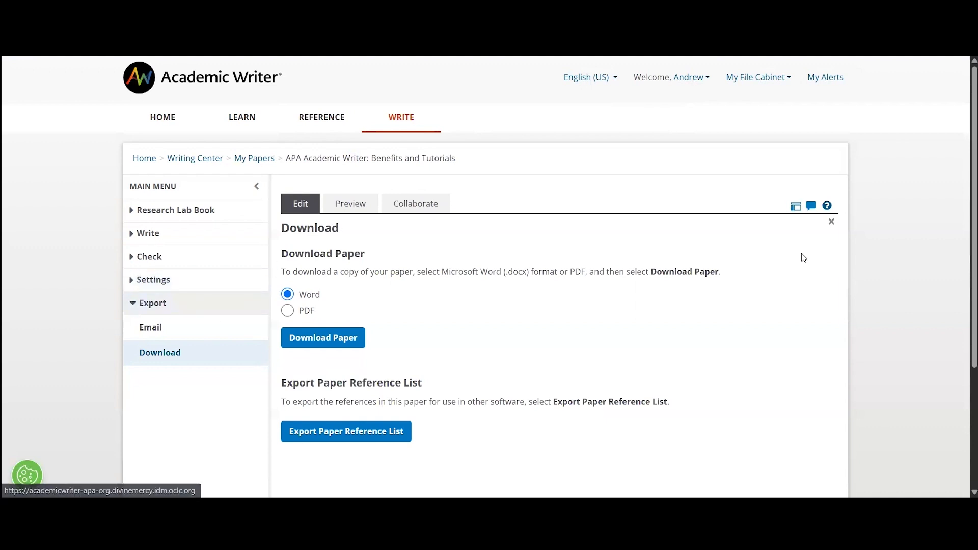
pyautogui.click(834, 226)
pyautogui.scroll(-3, 908, 279)
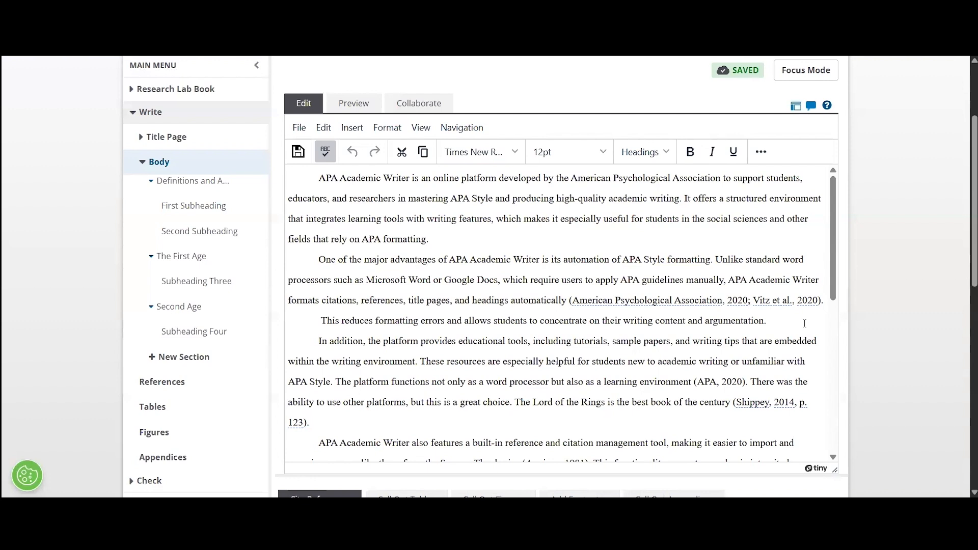
# Delete the (American Psychological Association, 2020; Vitz et al., 2020) citation and end the sentence with a period.
pyautogui.hotkey('shift', 'Return')
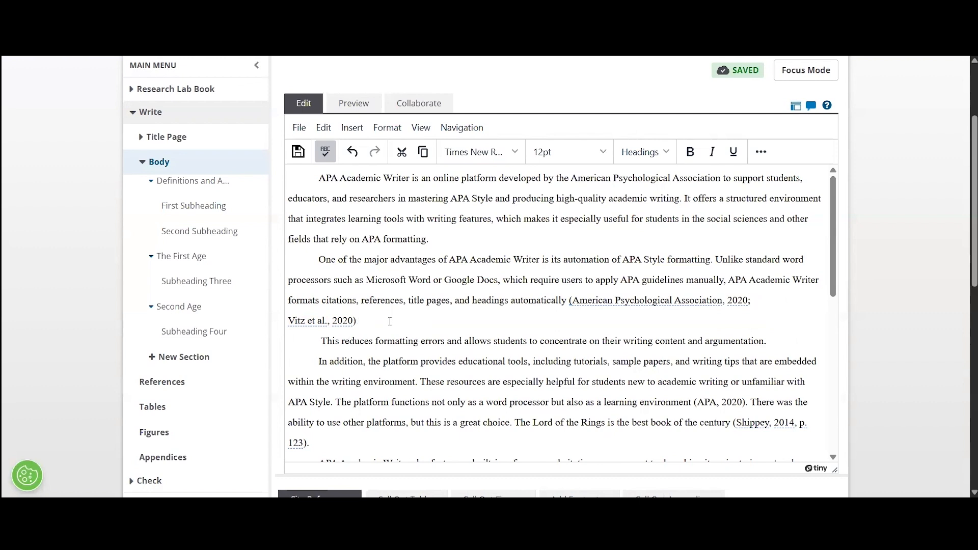
pyautogui.press('BackSpace')
pyautogui.press('BackSpace')
pyautogui.press('BackSpace')
pyautogui.press('BackSpace')
pyautogui.press('BackSpace')
pyautogui.press('BackSpace')
pyautogui.press('BackSpace')
pyautogui.press('BackSpace')
pyautogui.press('BackSpace')
pyautogui.press('BackSpace')
pyautogui.press('BackSpace')
pyautogui.press('BackSpace')
pyautogui.press('BackSpace')
pyautogui.press('BackSpace')
pyautogui.press('BackSpace')
pyautogui.press('BackSpace')
pyautogui.press('BackSpace')
pyautogui.press('BackSpace')
pyautogui.press('BackSpace')
pyautogui.press('BackSpace')
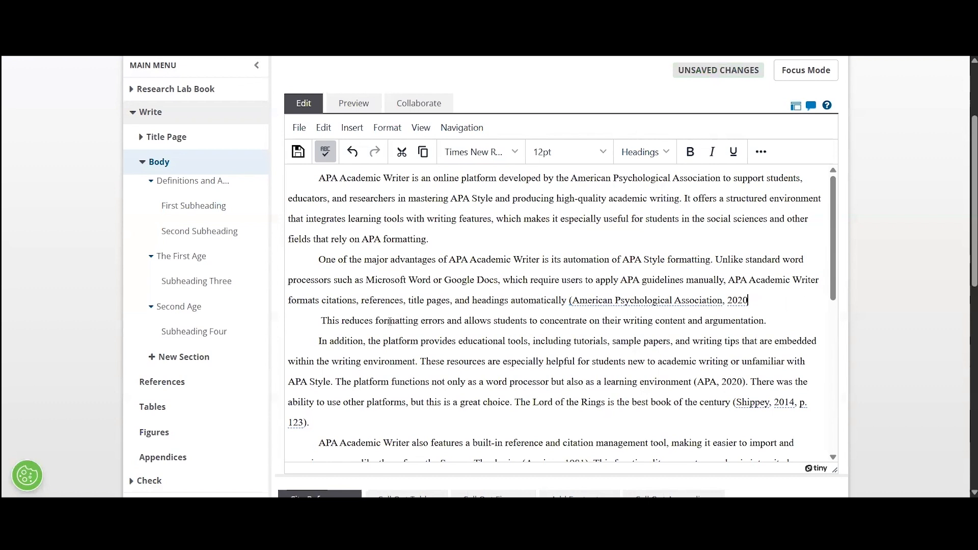
pyautogui.press('BackSpace')
pyautogui.press('BackSpace')
pyautogui.press('BackSpace')
pyautogui.press('BackSpace')
pyautogui.press('BackSpace')
pyautogui.press('BackSpace')
pyautogui.press('BackSpace')
pyautogui.press('BackSpace')
pyautogui.press('BackSpace')
pyautogui.press('BackSpace')
pyautogui.press('BackSpace')
pyautogui.press('BackSpace')
pyautogui.press('BackSpace')
pyautogui.press('BackSpace')
pyautogui.press('BackSpace')
pyautogui.press('BackSpace')
pyautogui.press('BackSpace')
pyautogui.press('BackSpace')
pyautogui.press('BackSpace')
pyautogui.press('BackSpace')
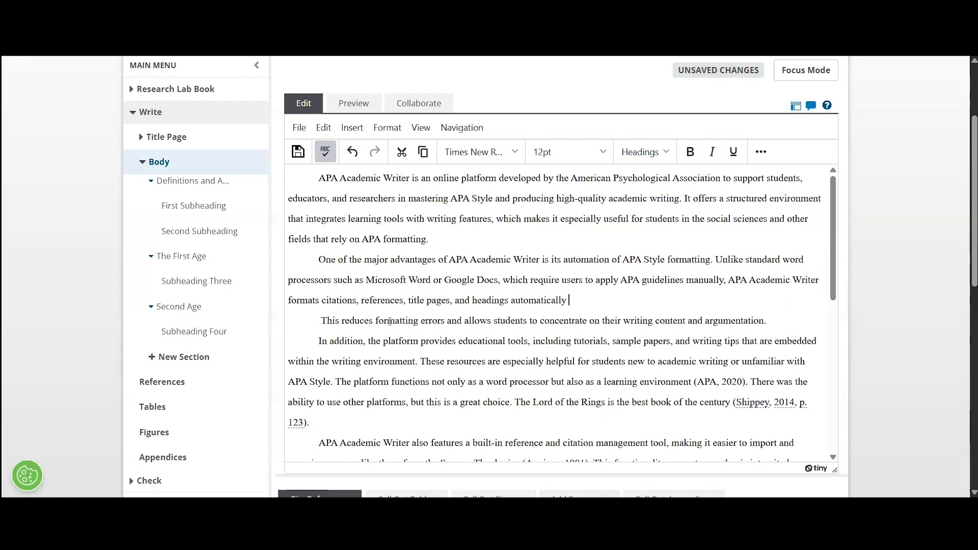
pyautogui.write('.')
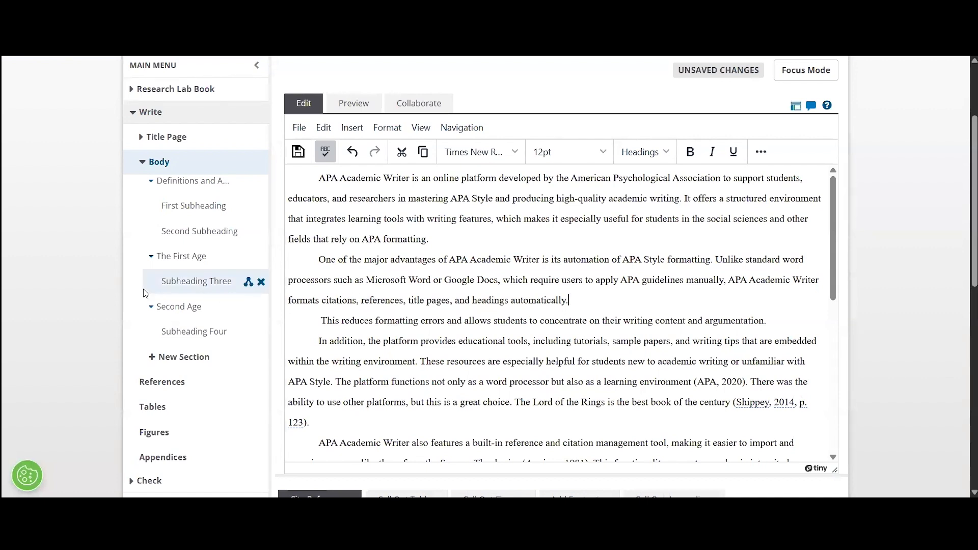
pyautogui.scroll(-1, 147, 294)
pyautogui.scroll(-1, 146, 294)
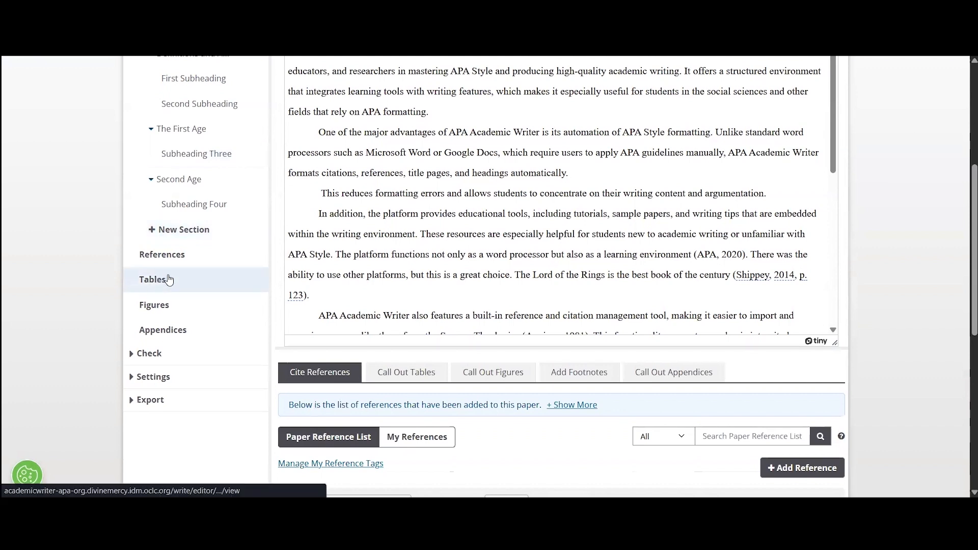
pyautogui.scroll(3, 232, 270)
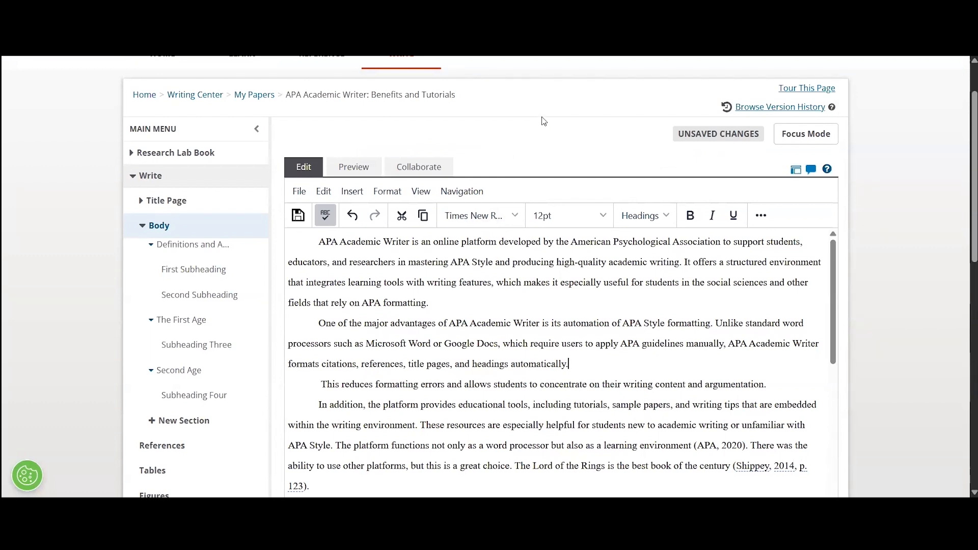
# Switch to Focus Mode and resume editing after "headings automatically.".
pyautogui.click(796, 140)
pyautogui.click(789, 259)
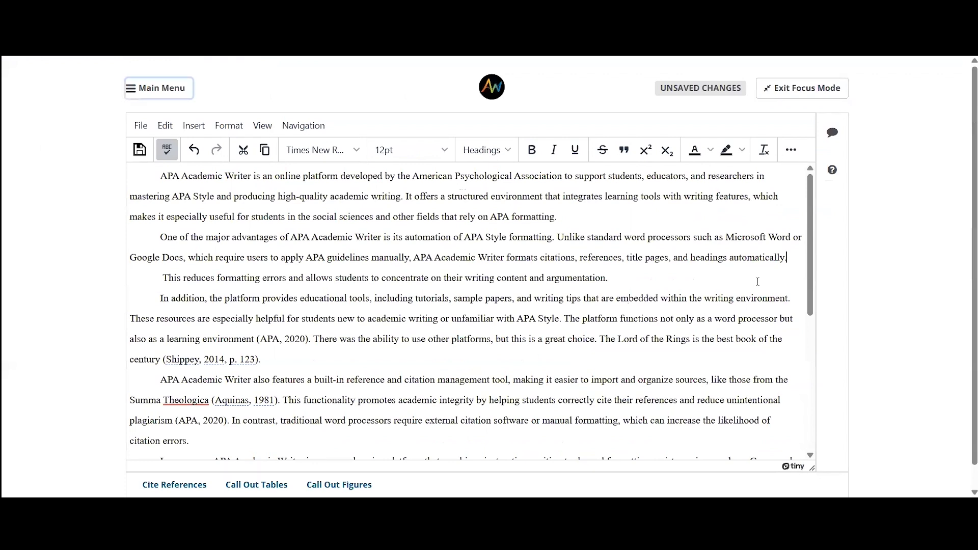
pyautogui.scroll(-1, 891, 258)
pyautogui.scroll(1, 893, 258)
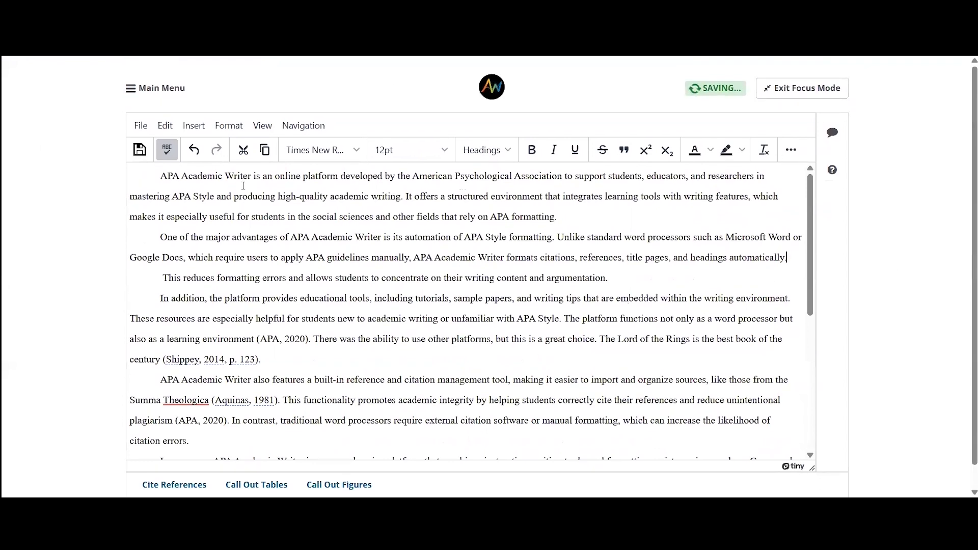